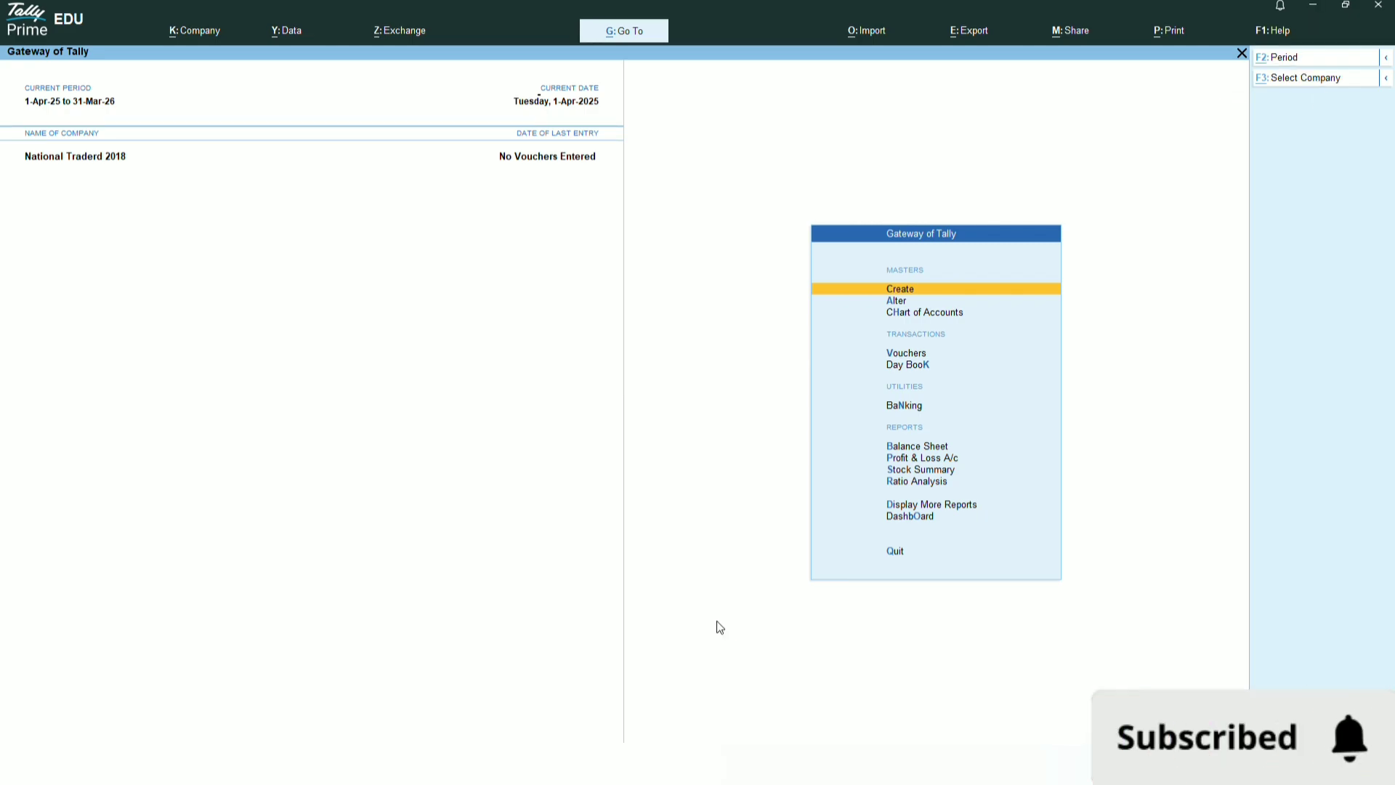
key(Return)
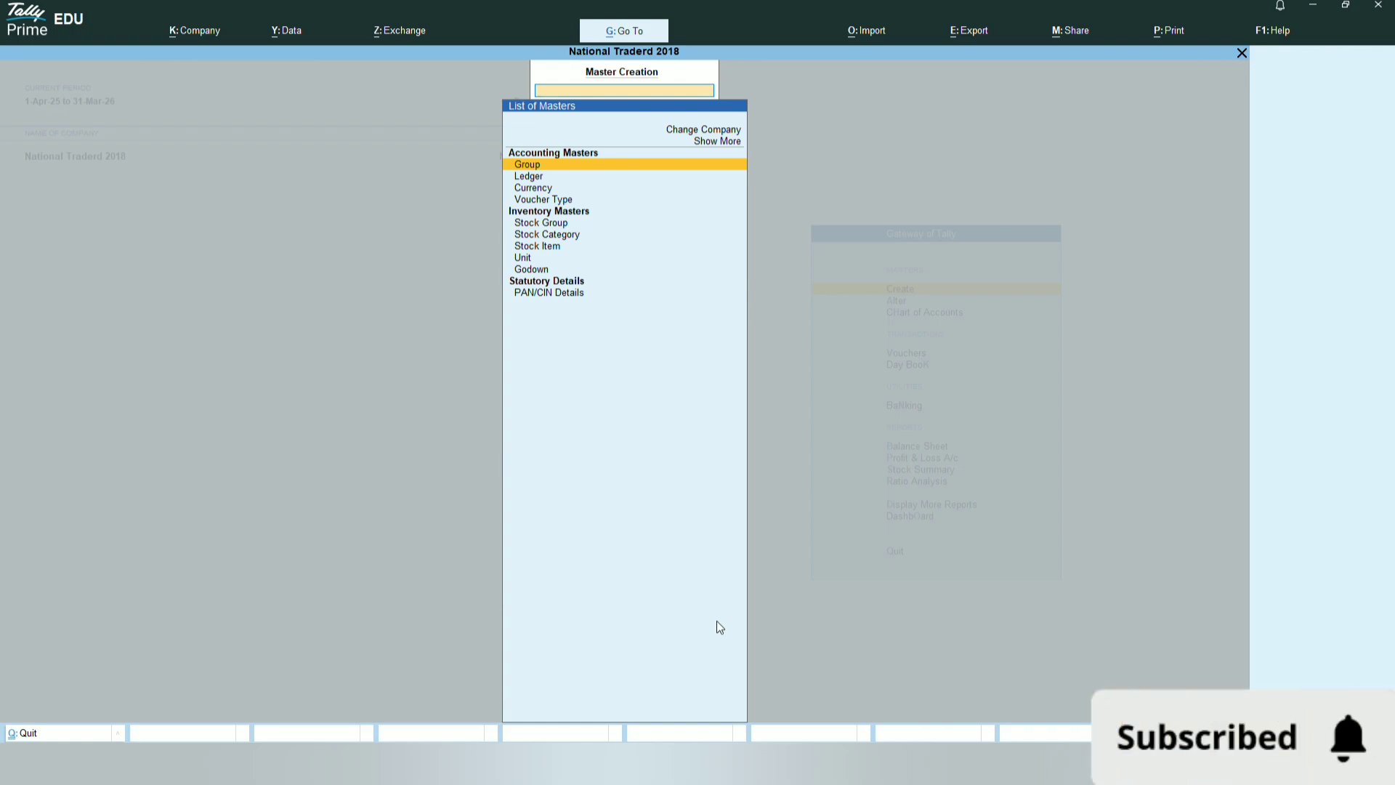
key(Down)
key(Return)
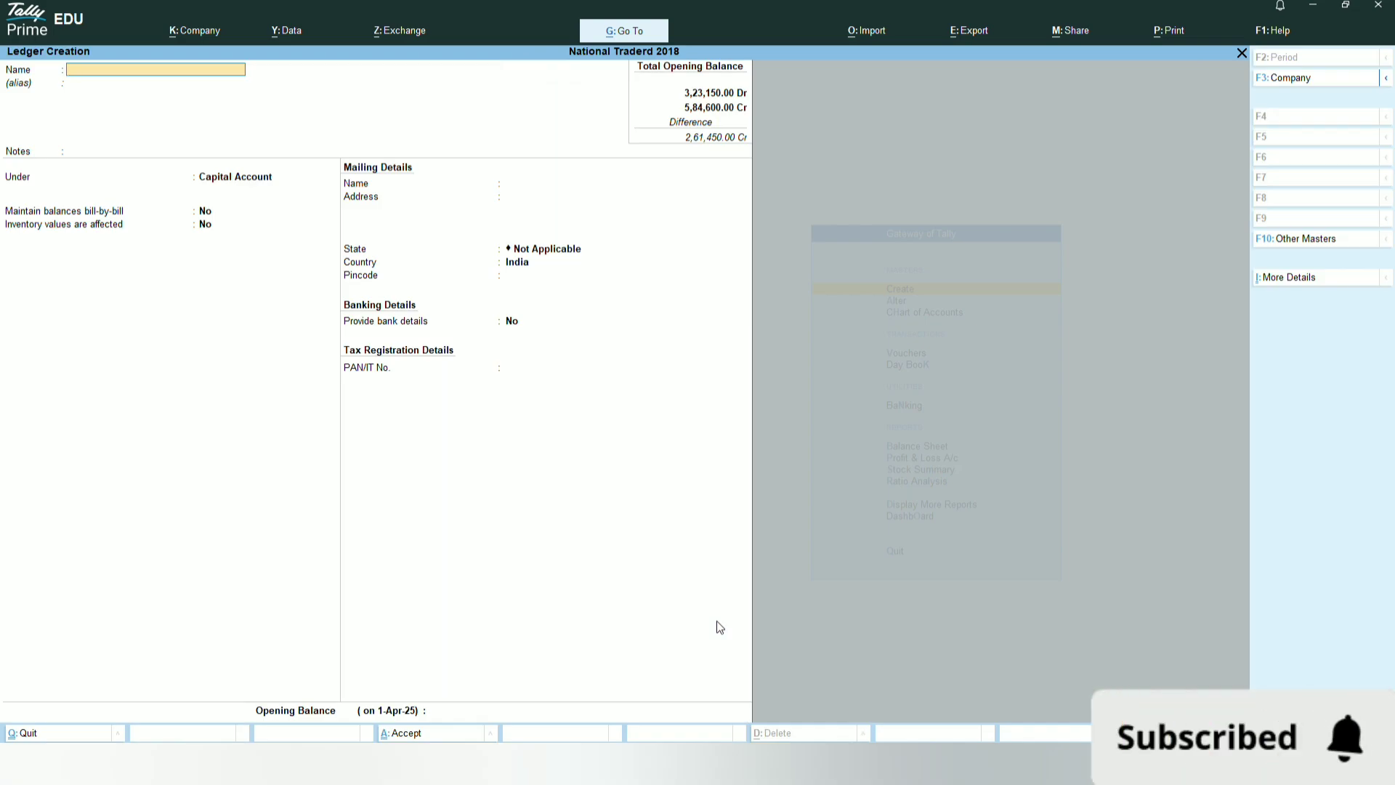
- Turn on Enable Batches in the company features of National Traderd 2018
key(F11)
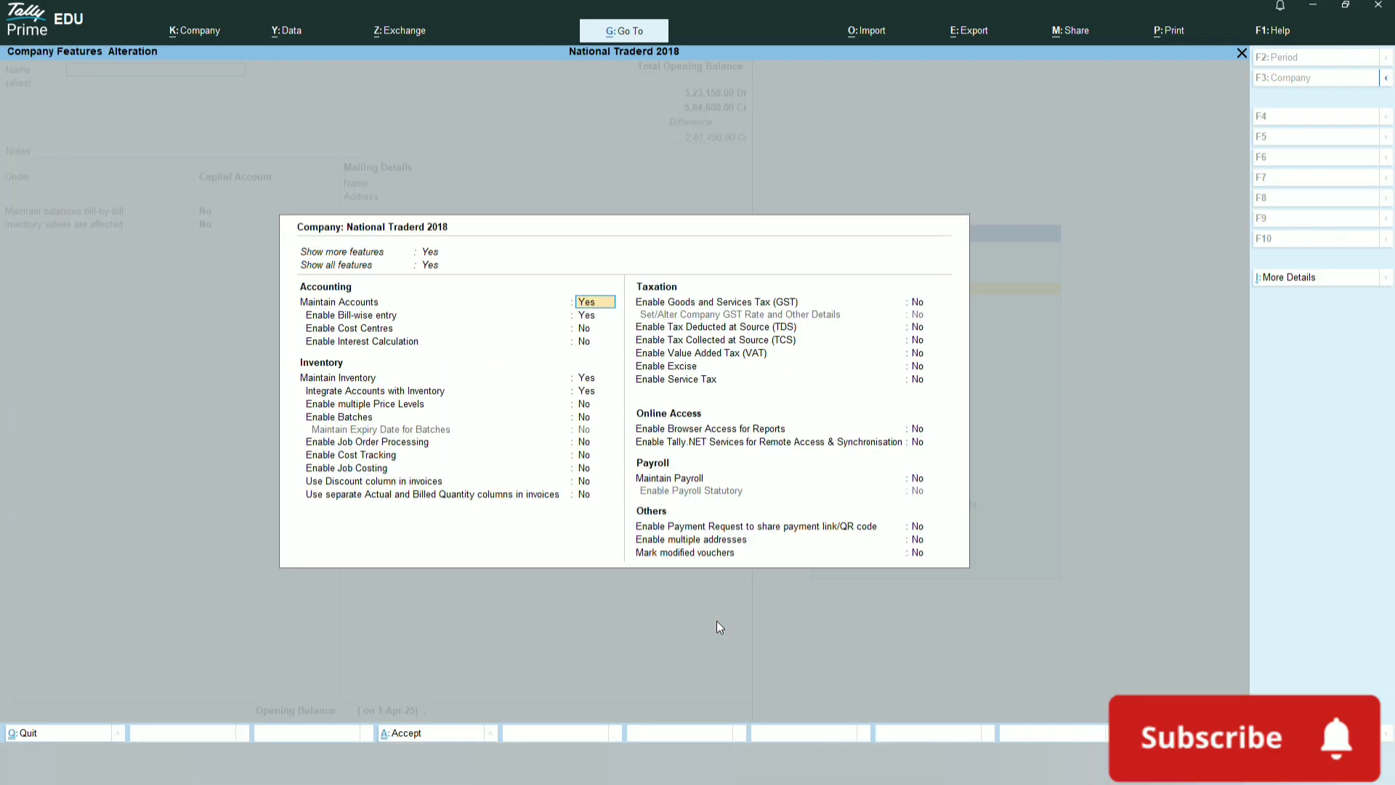
key(Down)
key(Down)
key(Down)
key(Down)
key(Down)
key(Down)
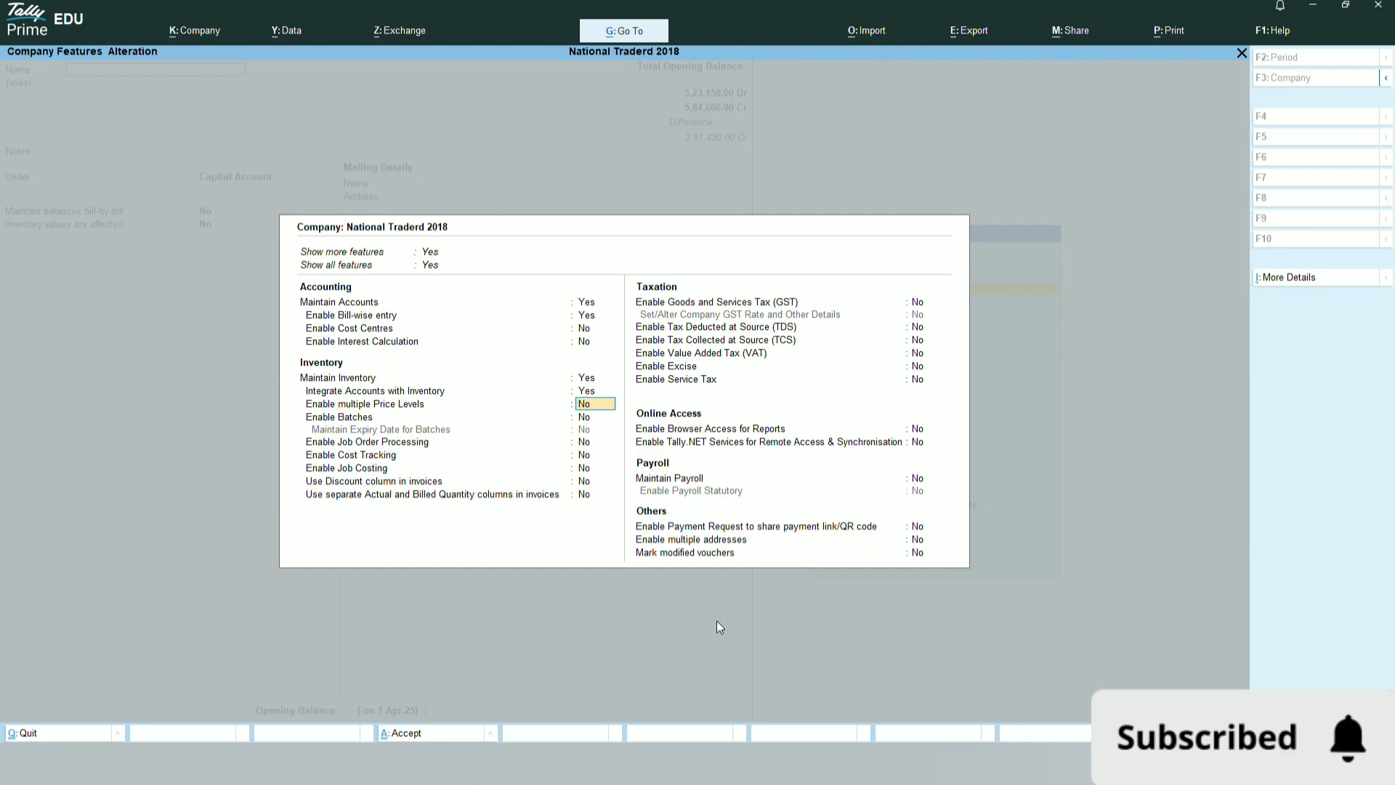
key(Down)
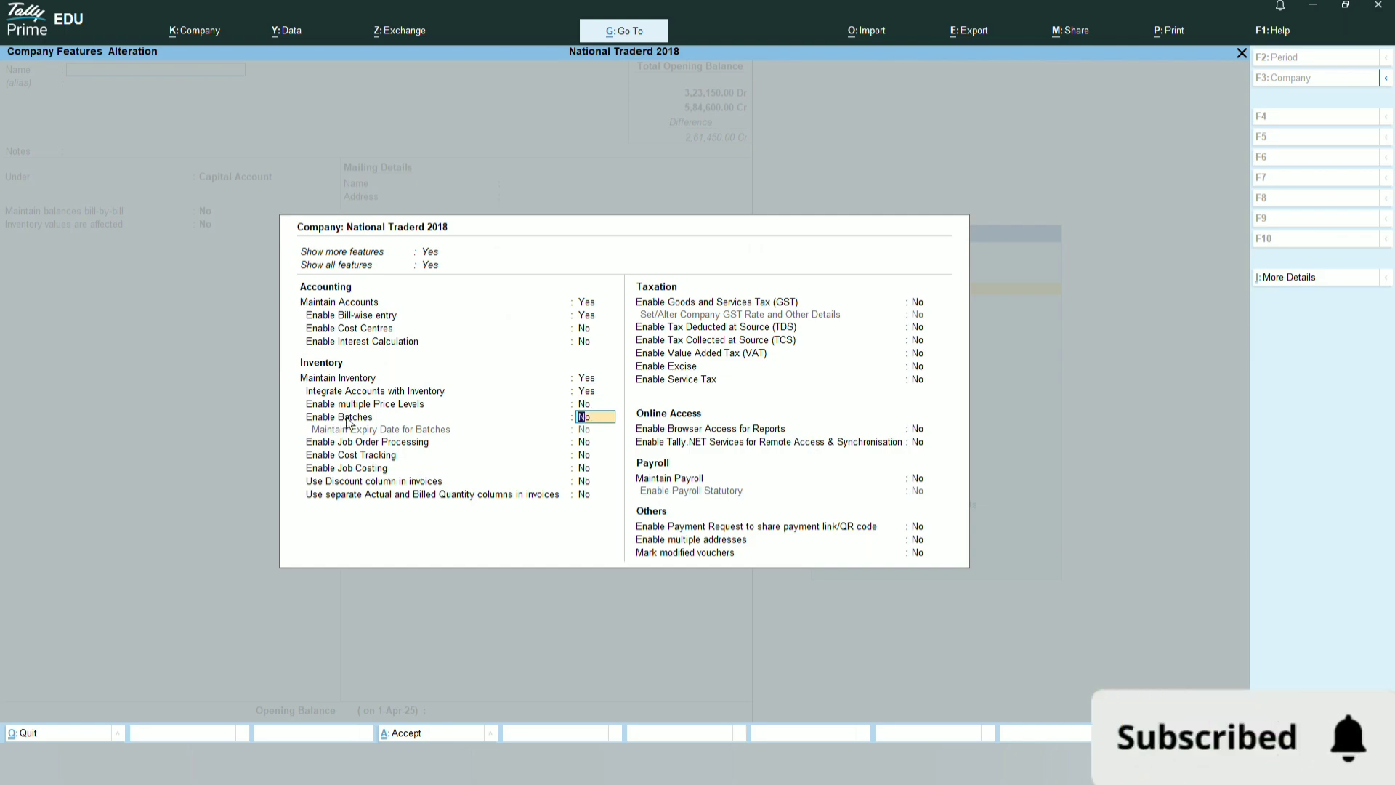
text(yes)
key(Return)
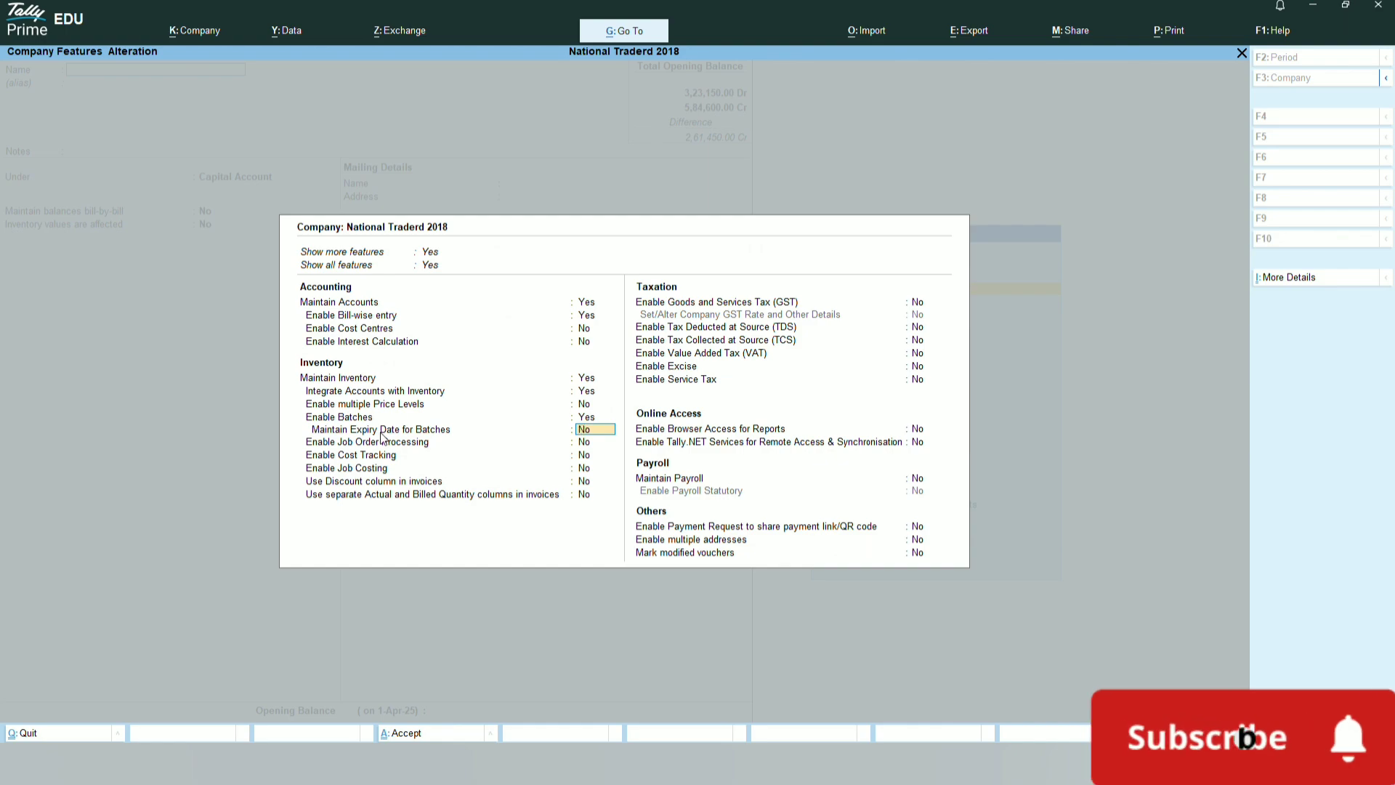
- Turn on Maintain Expiry Date for Batches and save the company features
text(yes)
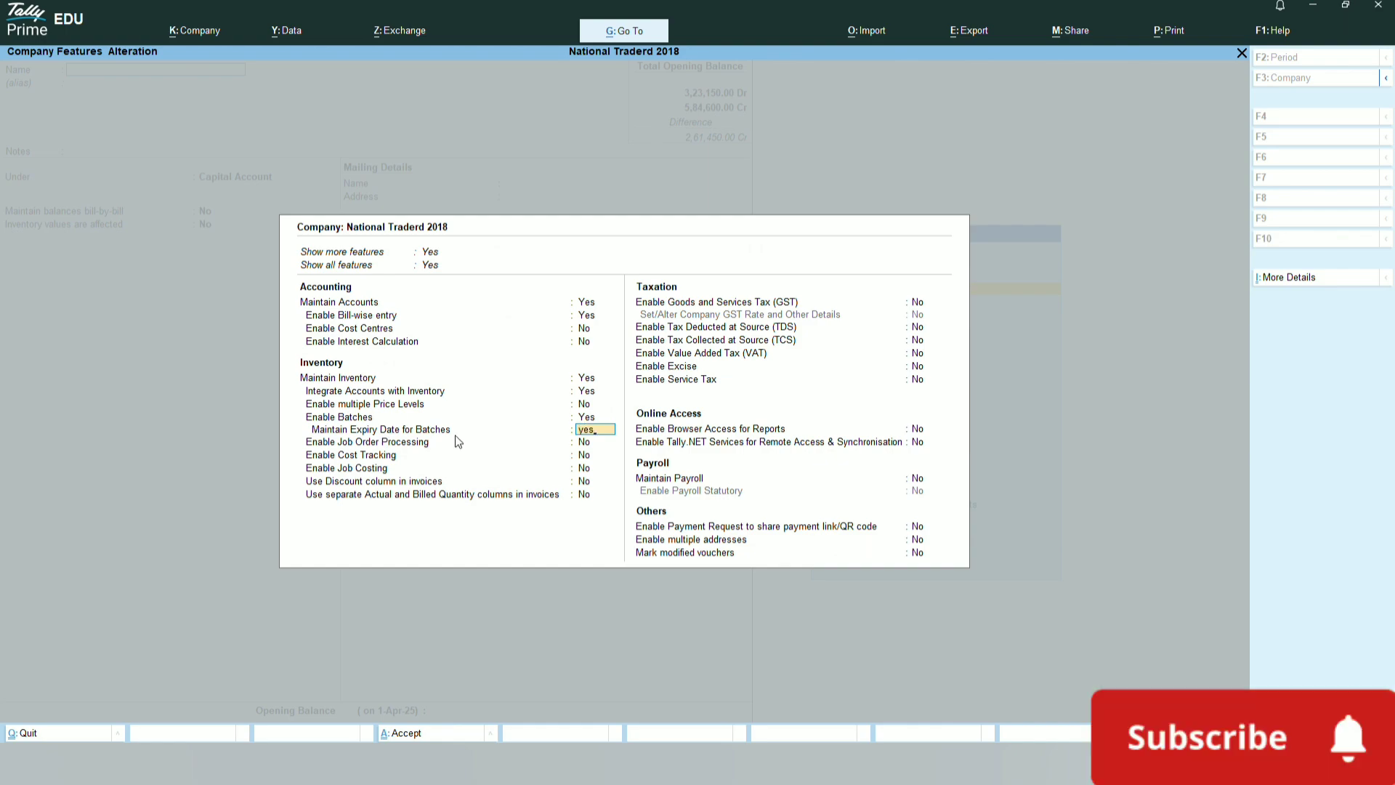
key(Return)
key(ctrl+a)
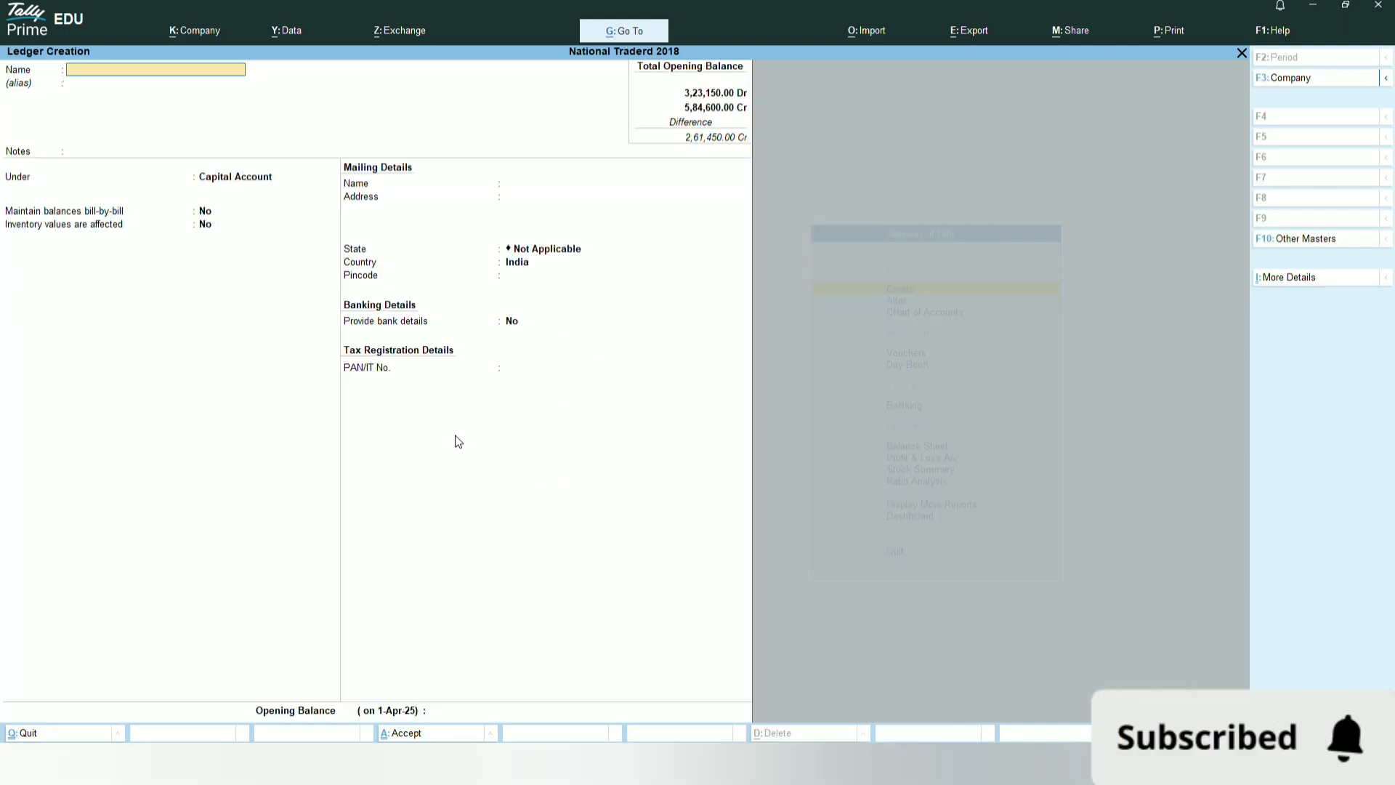
key(Escape)
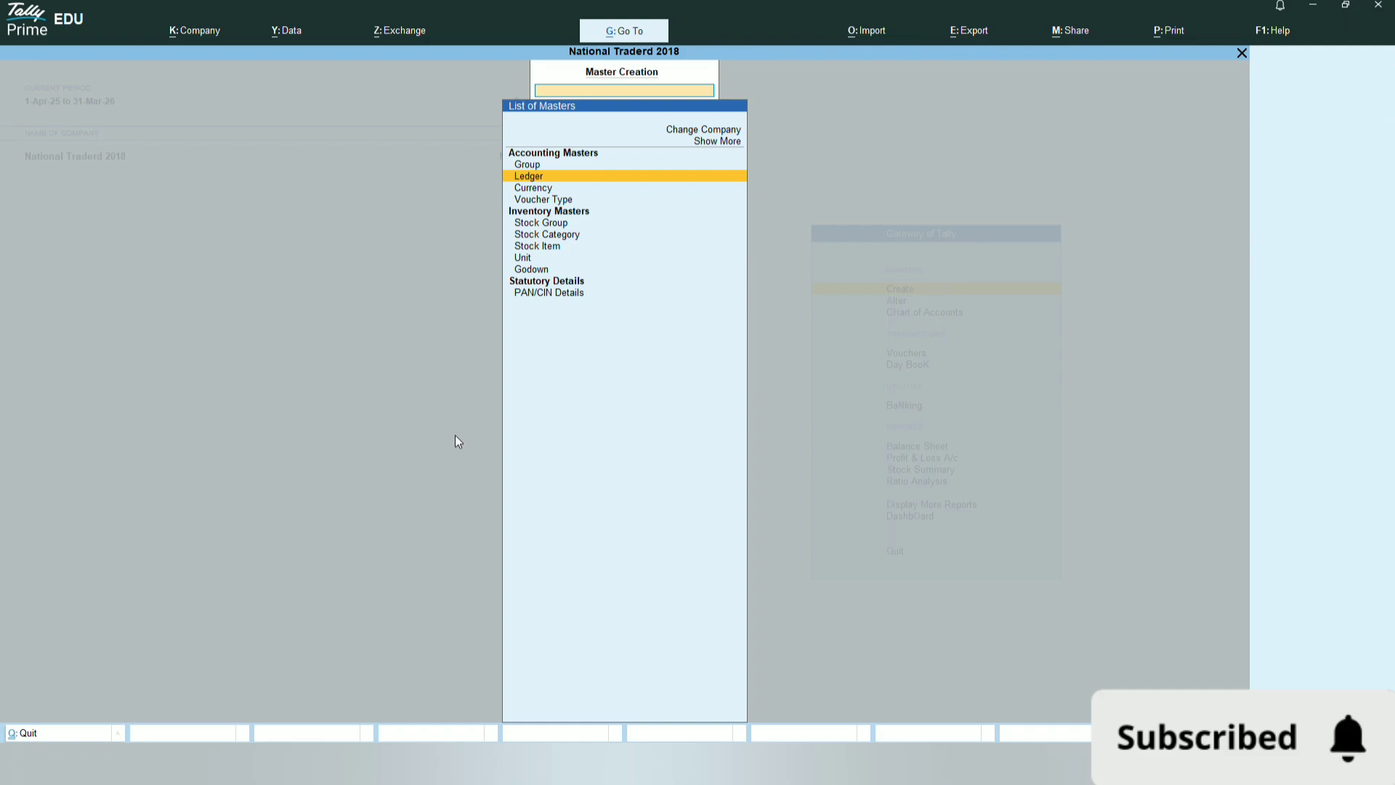
key(Down)
key(Down)
key(Down)
key(Down)
key(Down)
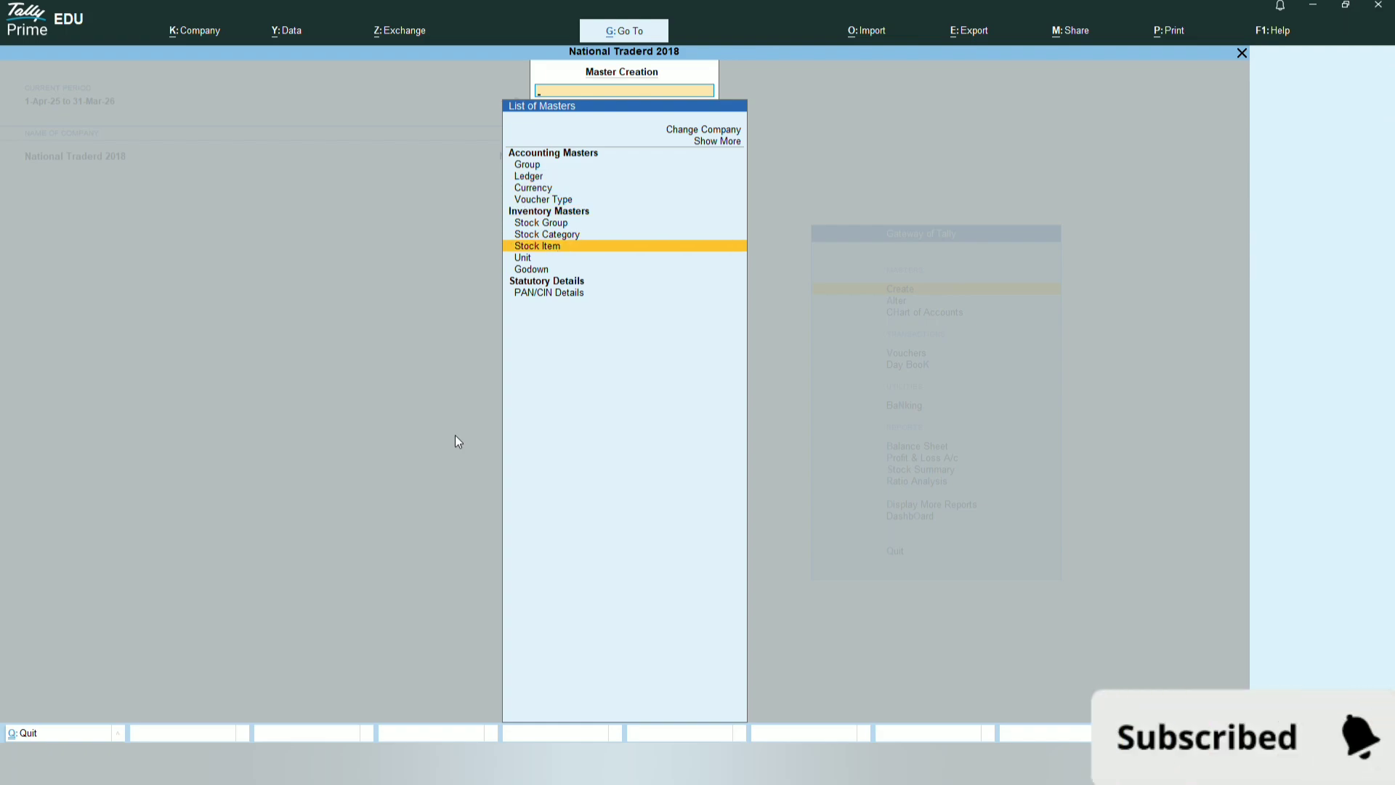
key(Escape)
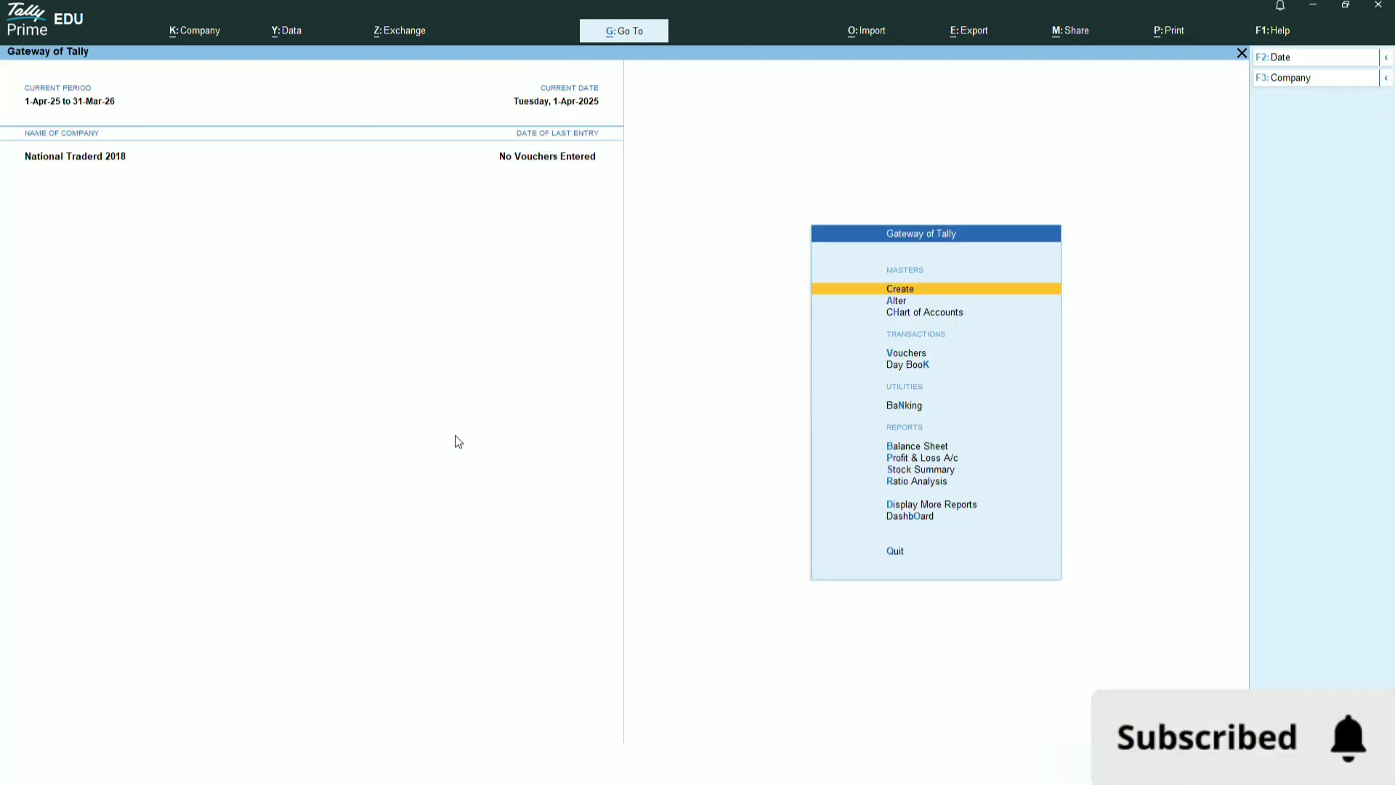
- Open the creation form for a new stock item
key(Return)
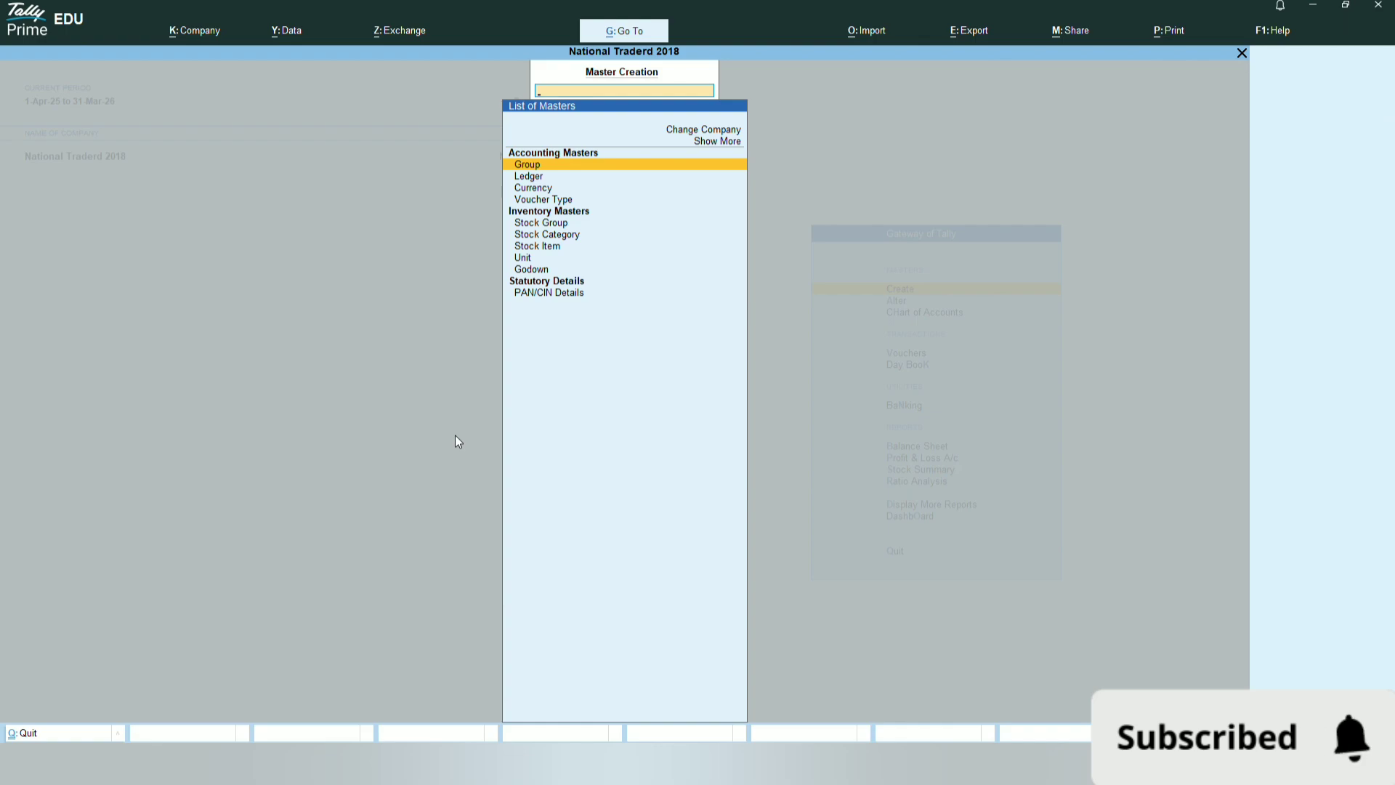
key(Down)
key(Down)
key(Down)
key(Down)
key(Down)
key(Down)
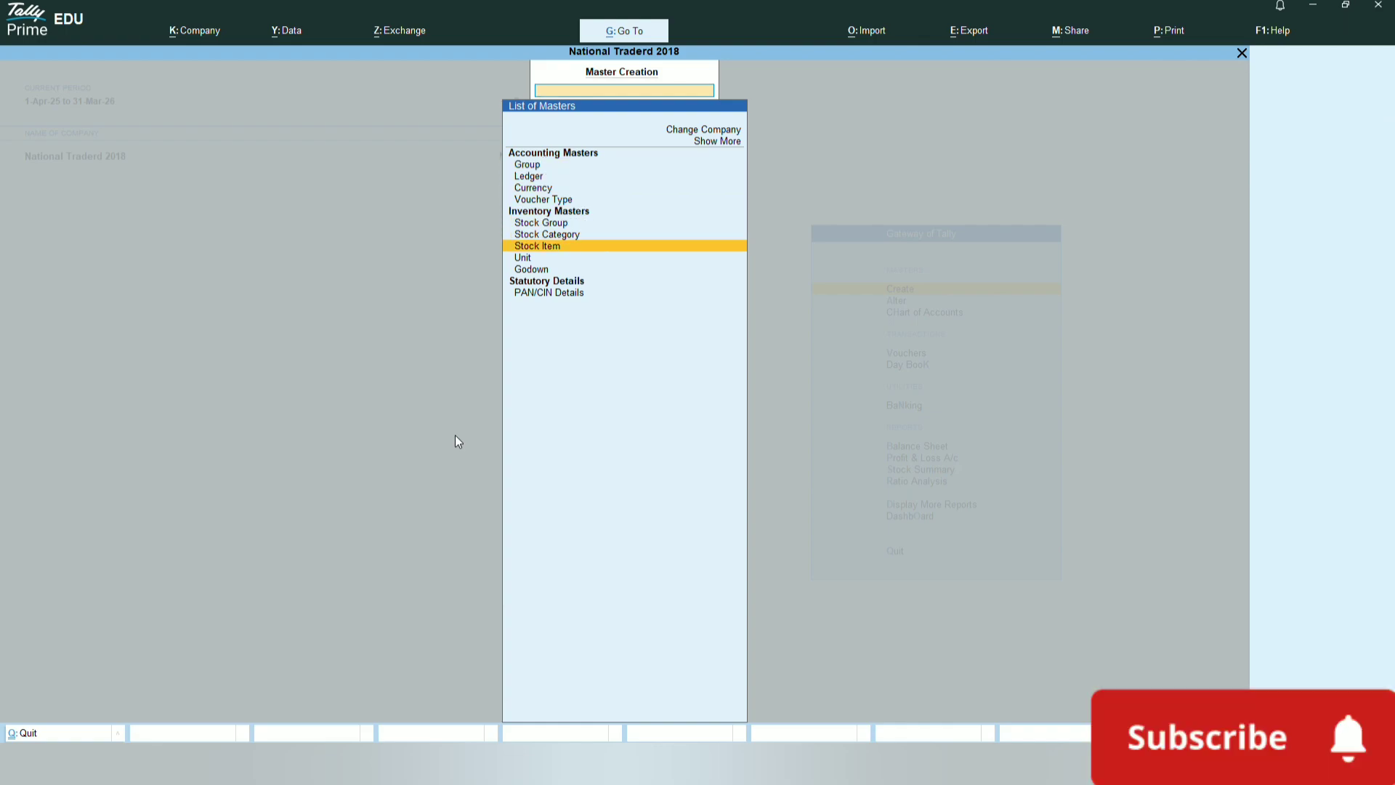
key(Return)
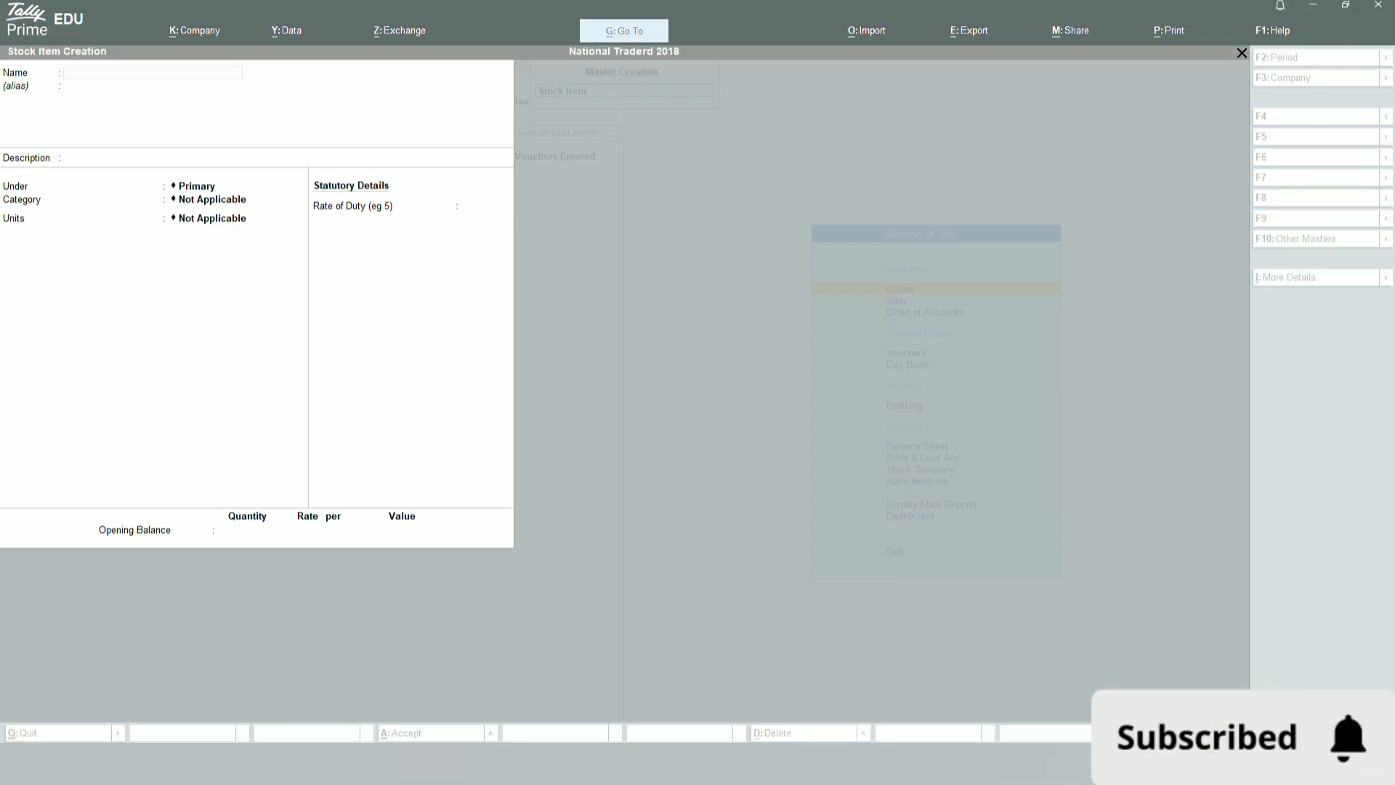
click(709, 604)
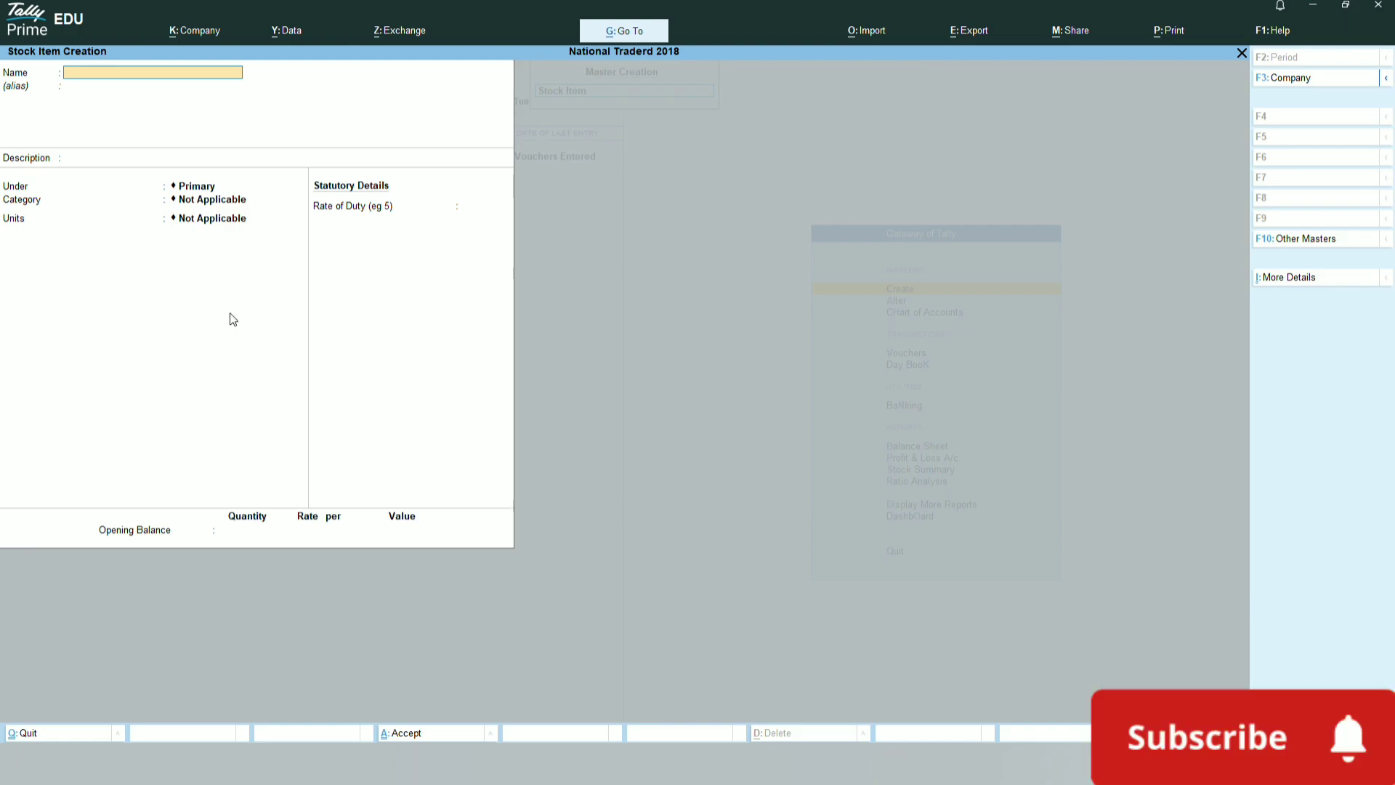
- Name the stock item Para, keeping it under Primary with category Not Applicable
text(Para)
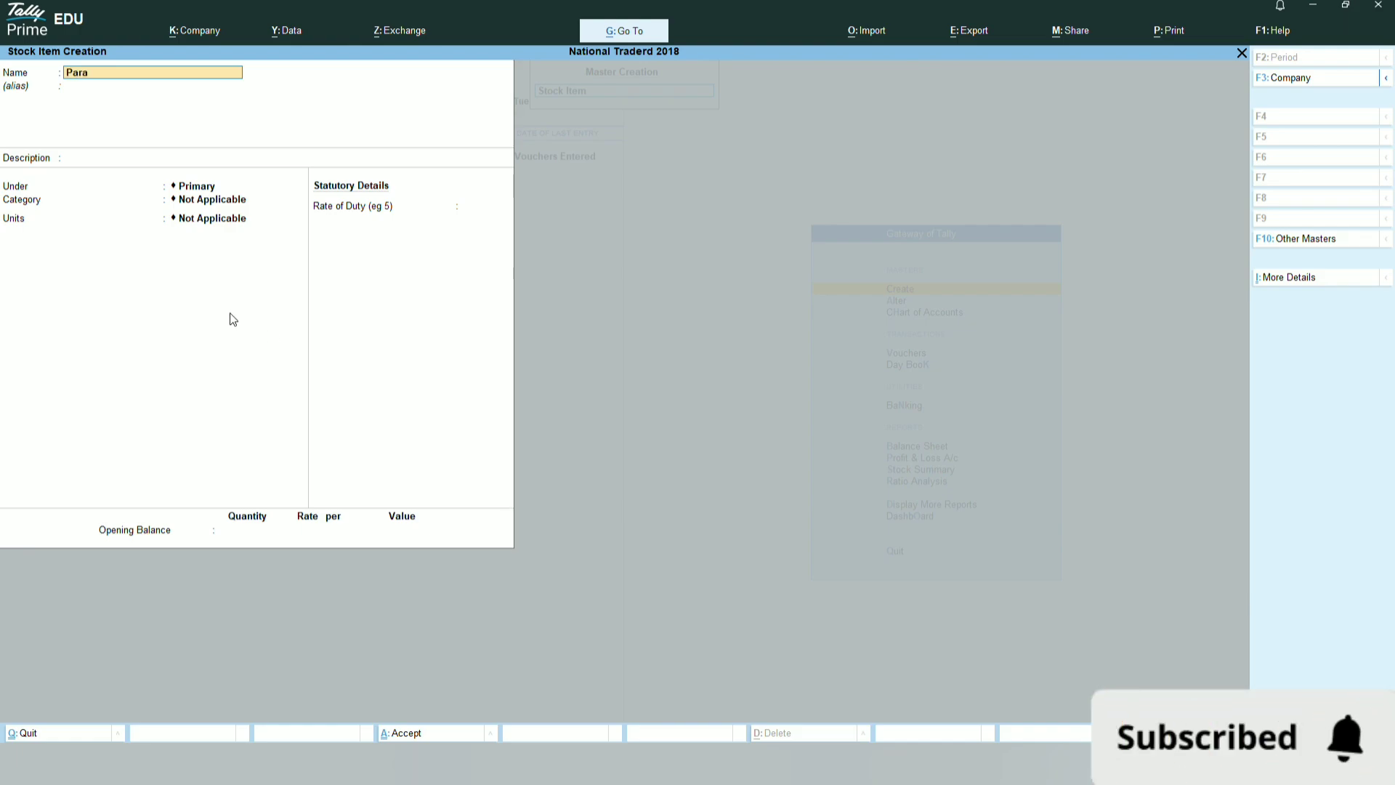
key(Return)
key(Return)
key(Return)
key(Return)
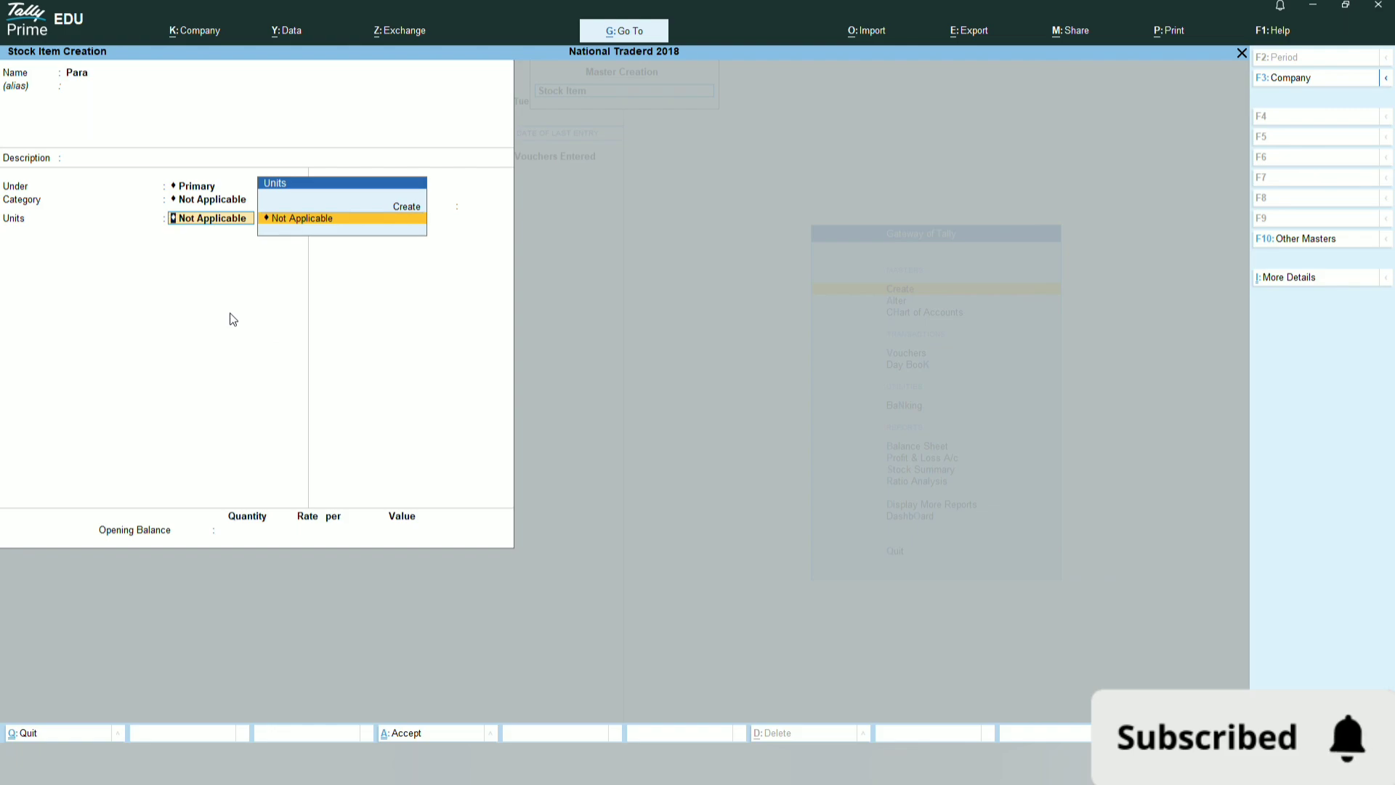
- Create a simple unit with symbol bx, formal name Box and 0 decimal places, and assign it to the stock item
key(alt+c)
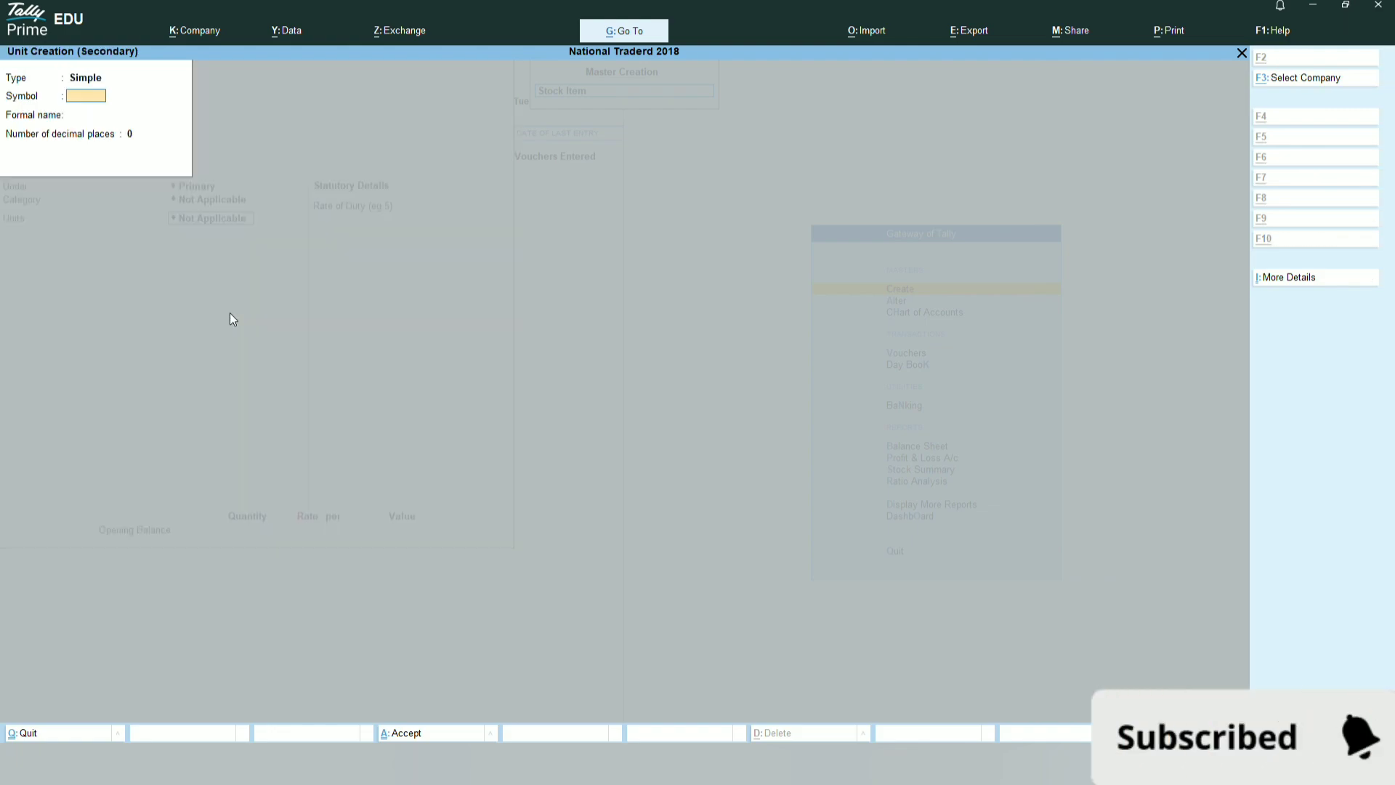
text(bx)
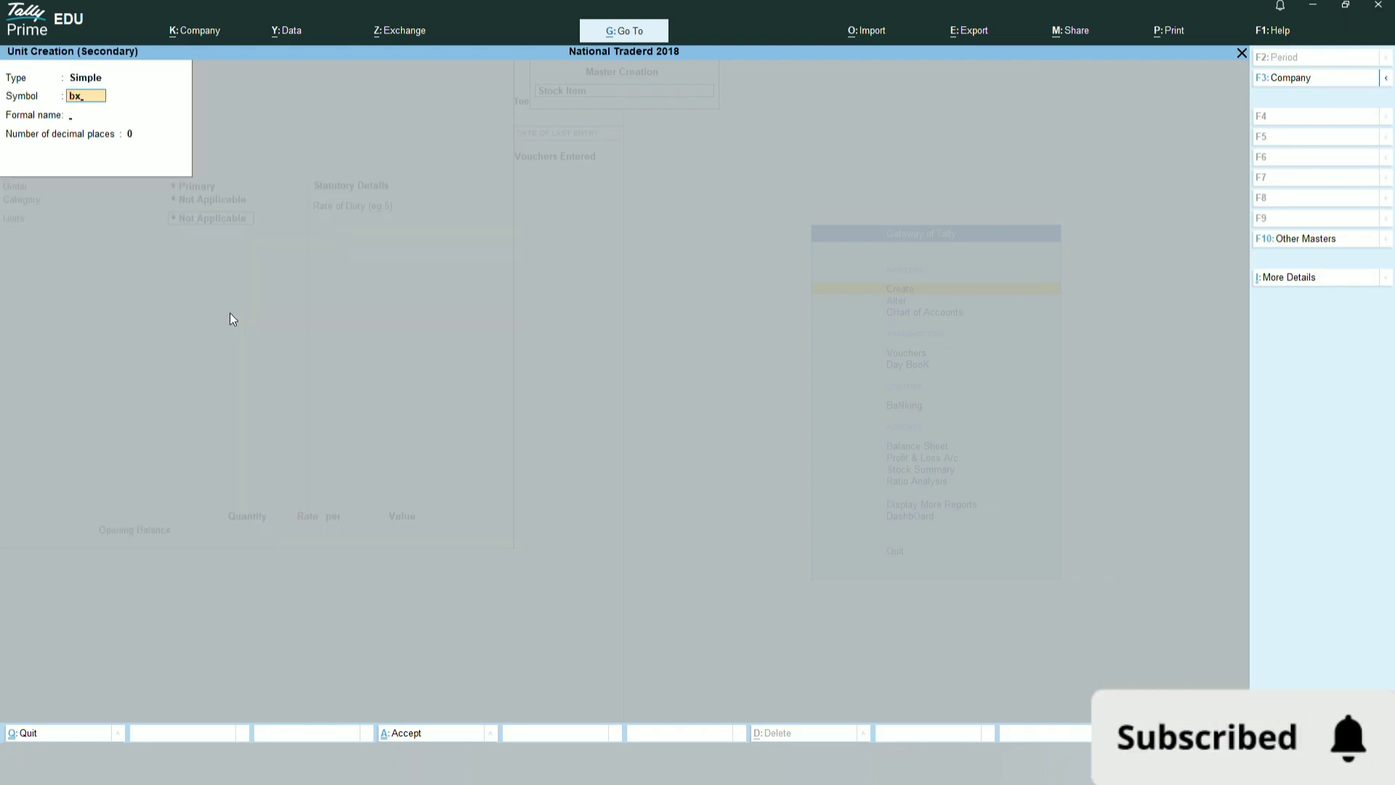
key(Return)
text(Box)
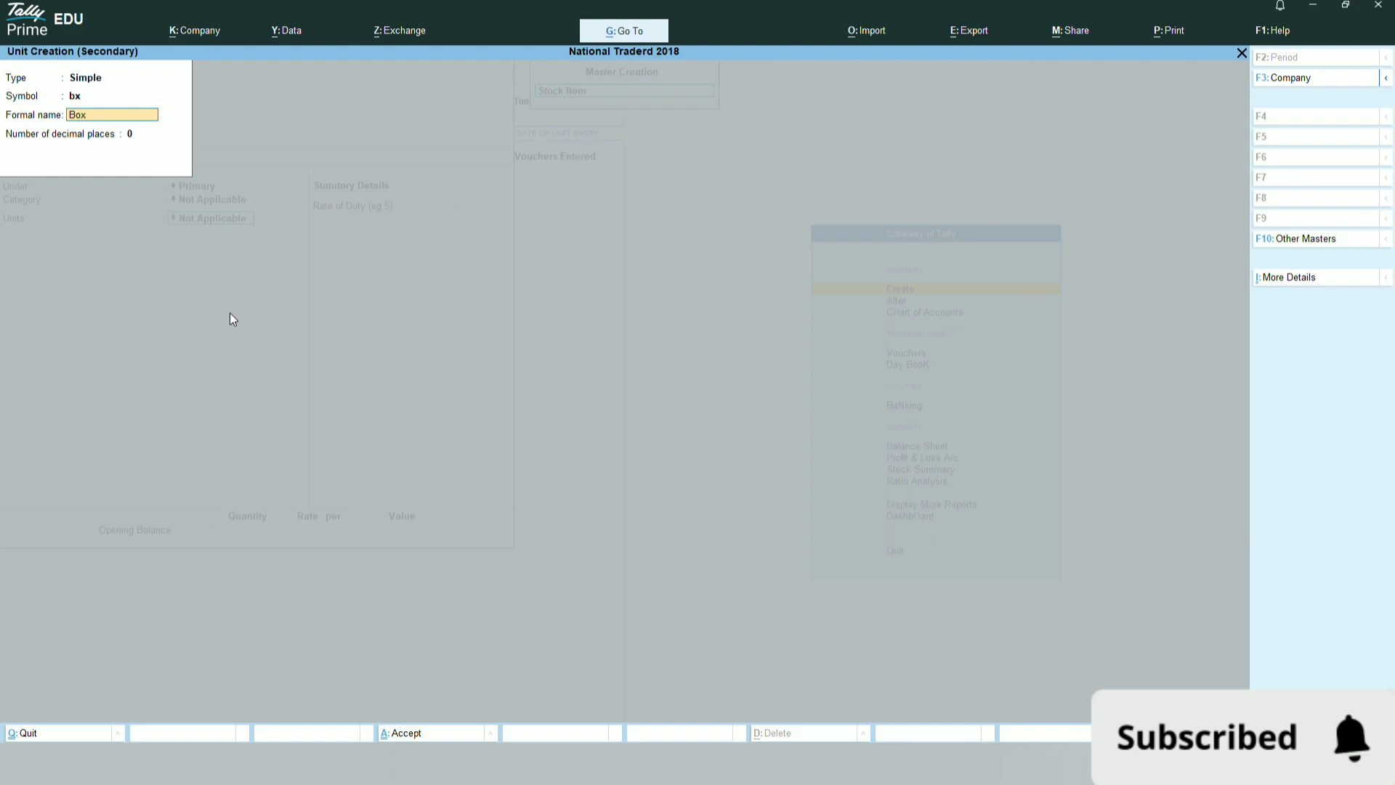
key(Return)
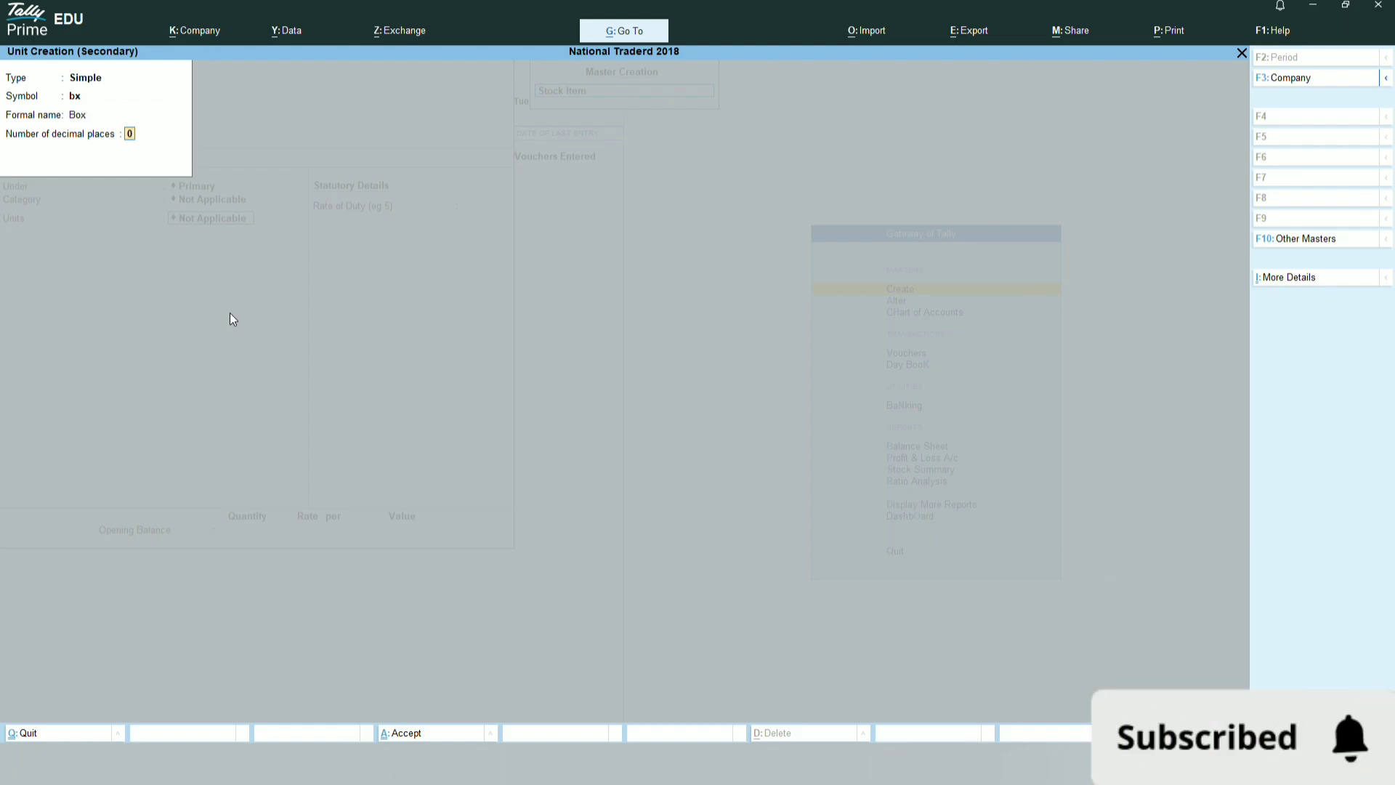
key(Return)
key(Return)
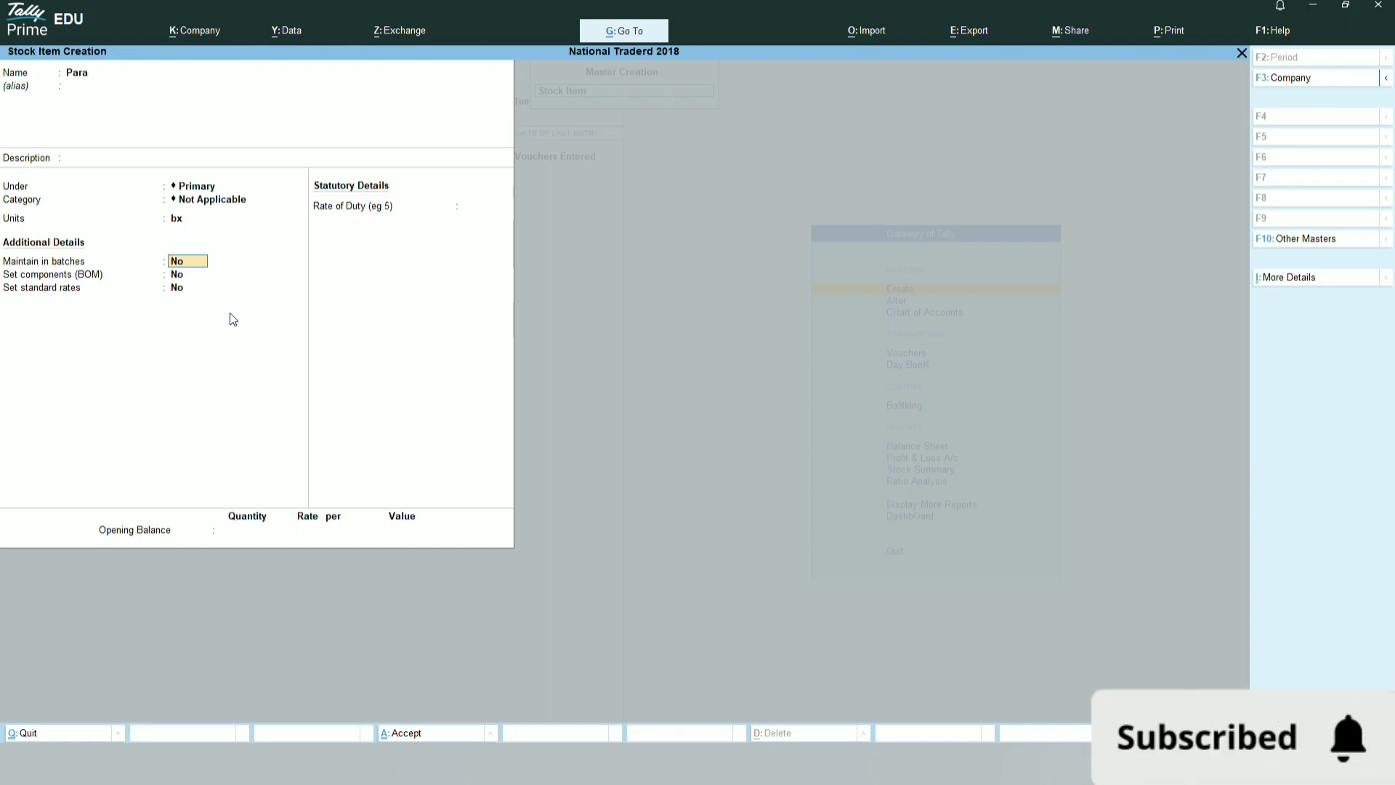
- Set the item to be maintained in batches with manufacturing date tracking and expiry dates, and save it
text(y)
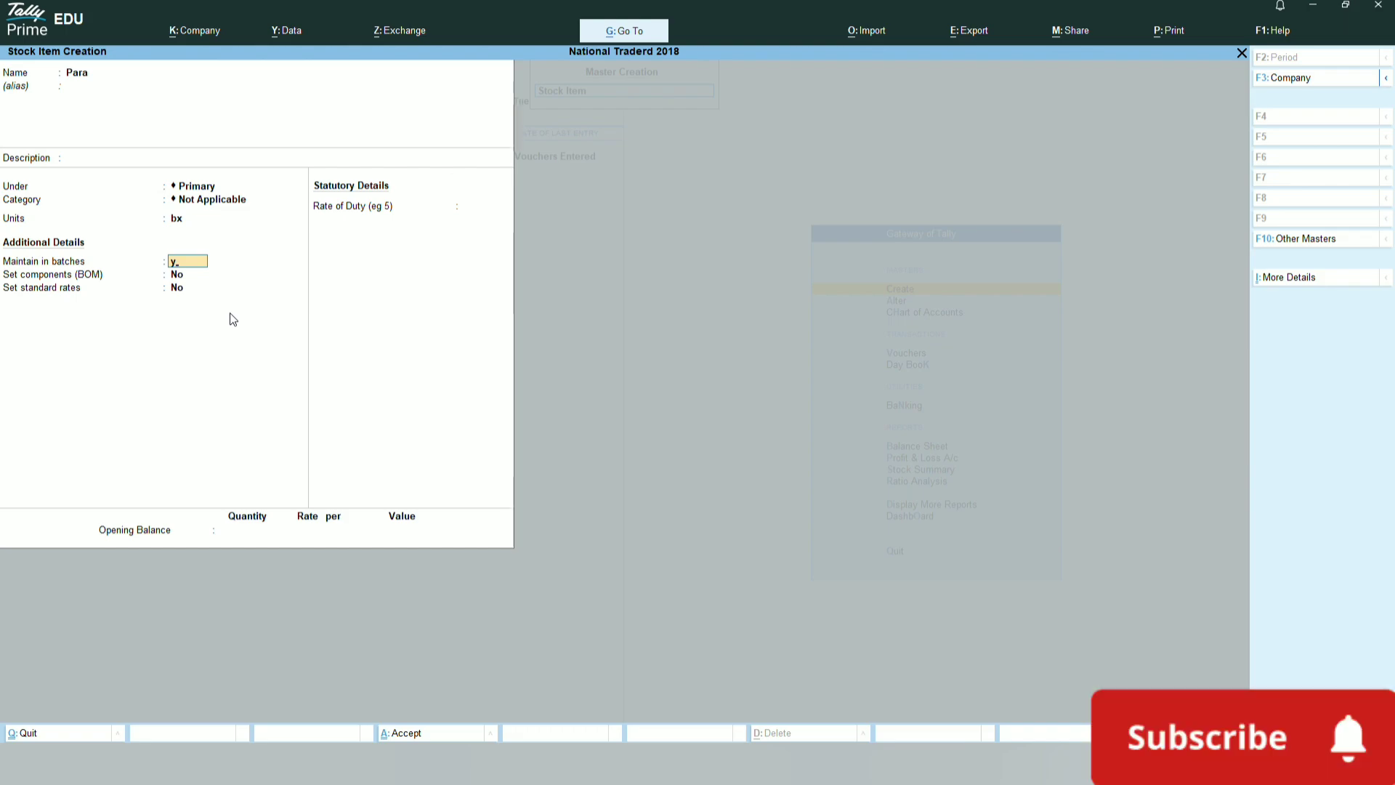
key(Return)
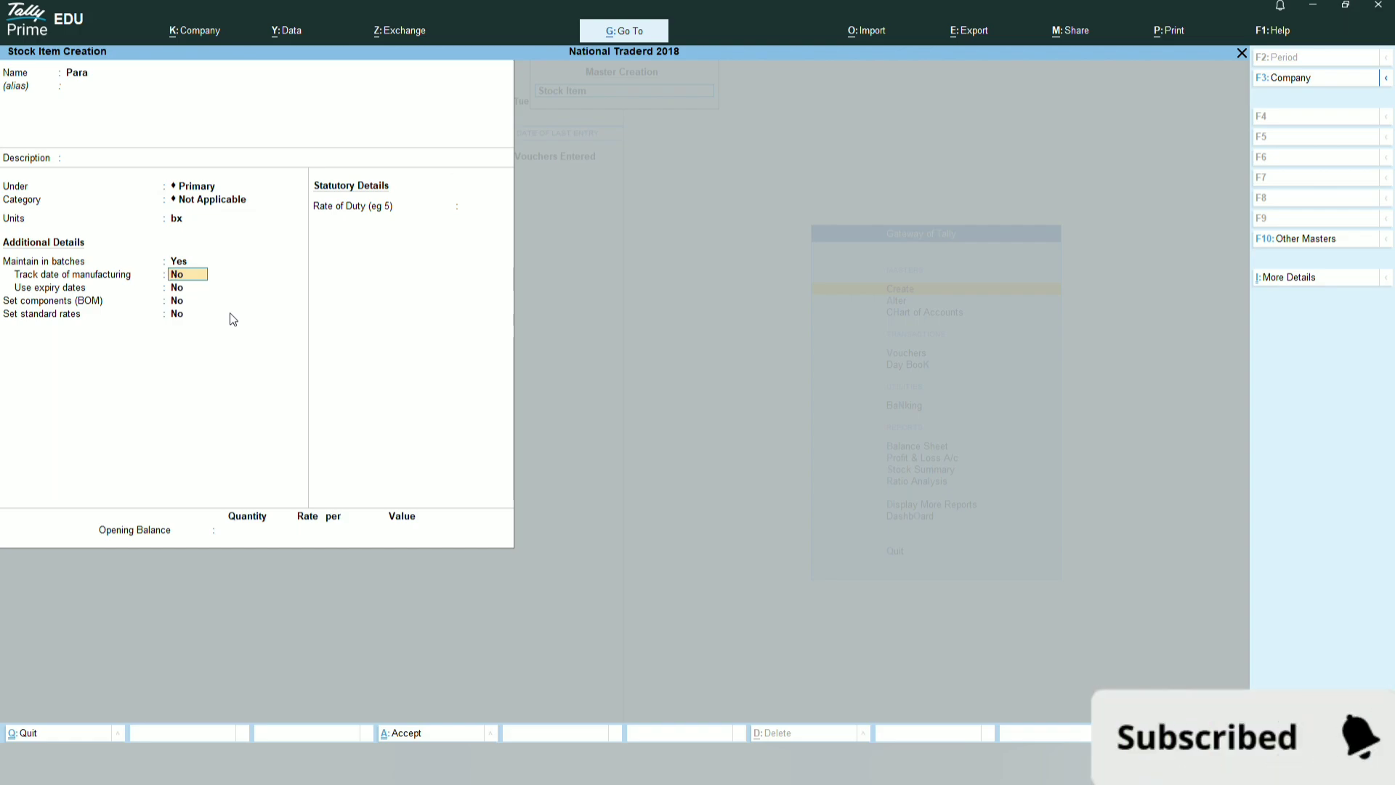
text(y)
key(Return)
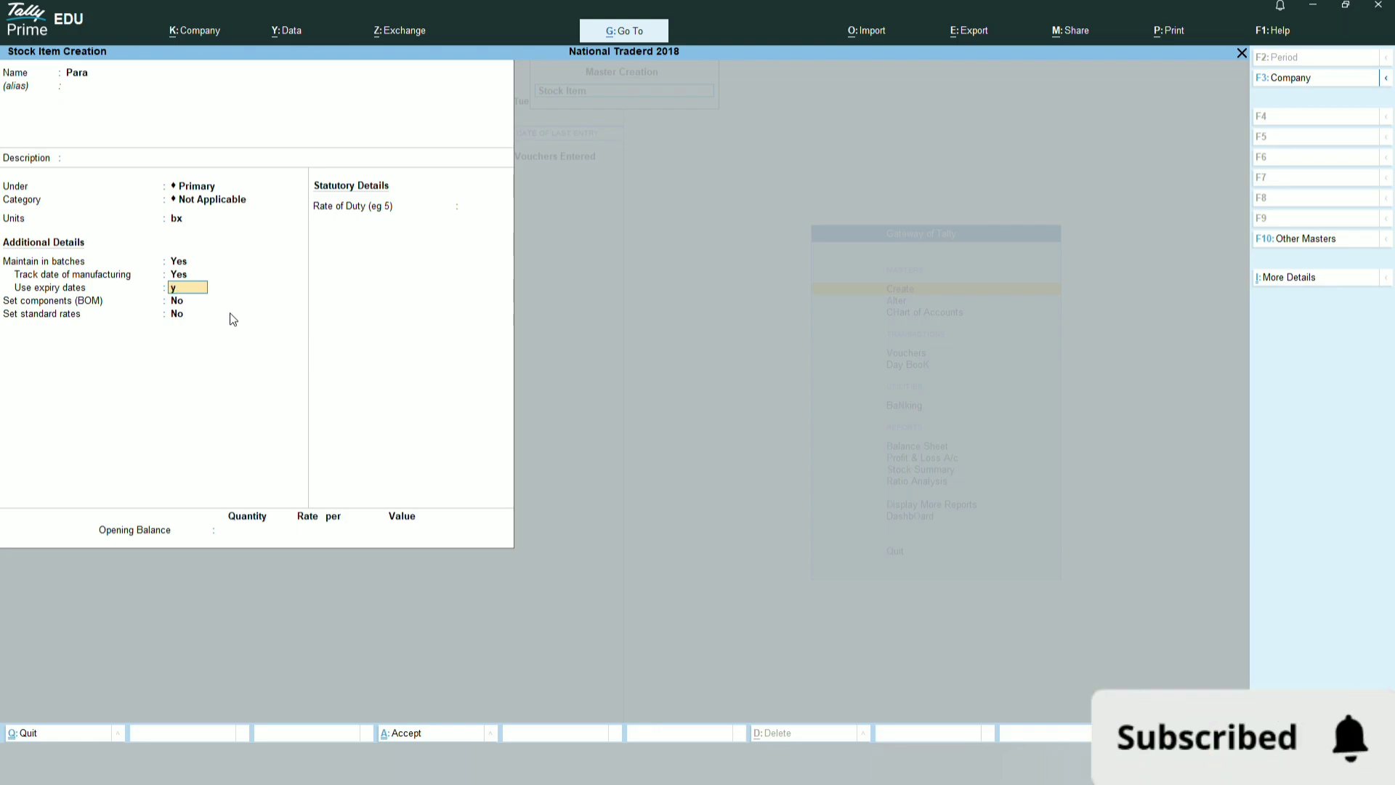
key(y)
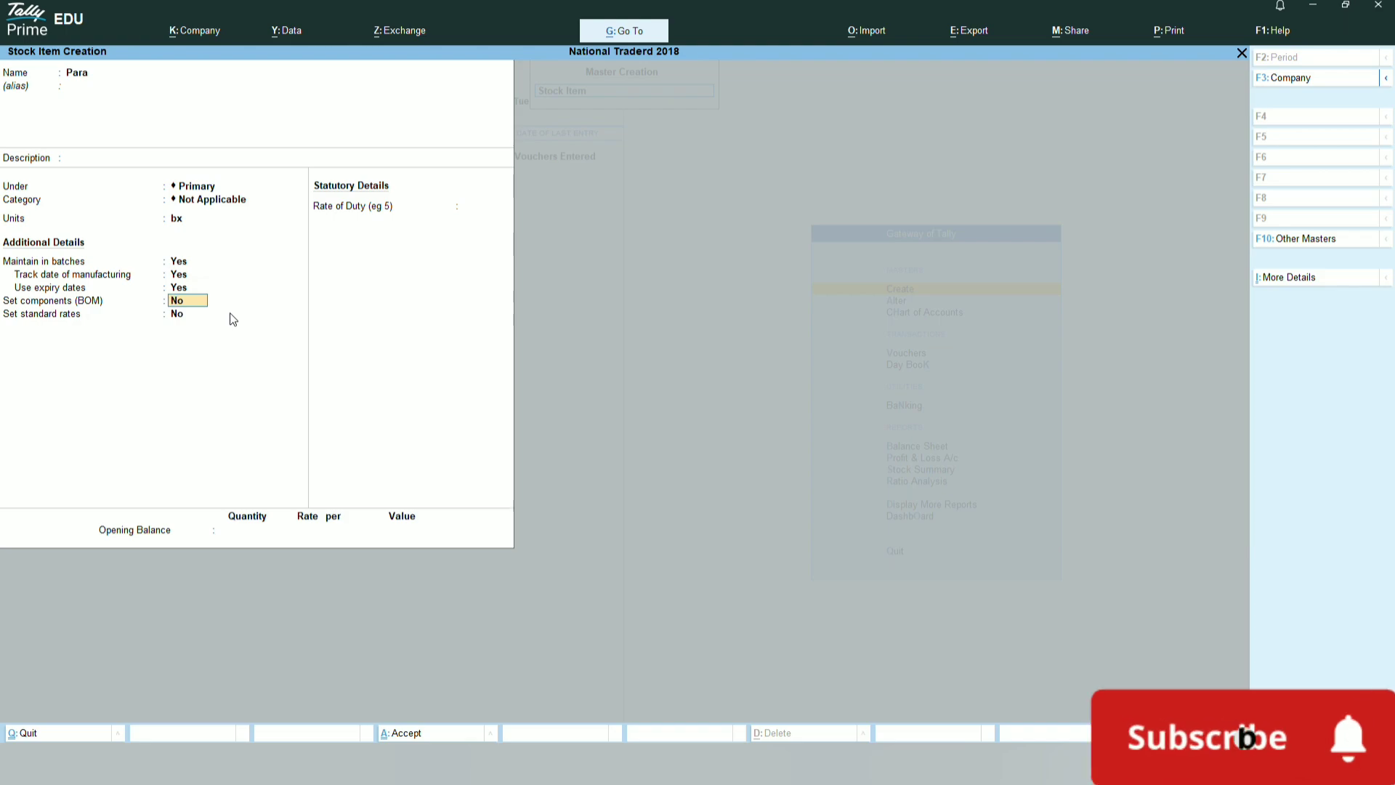
key(ctrl+a)
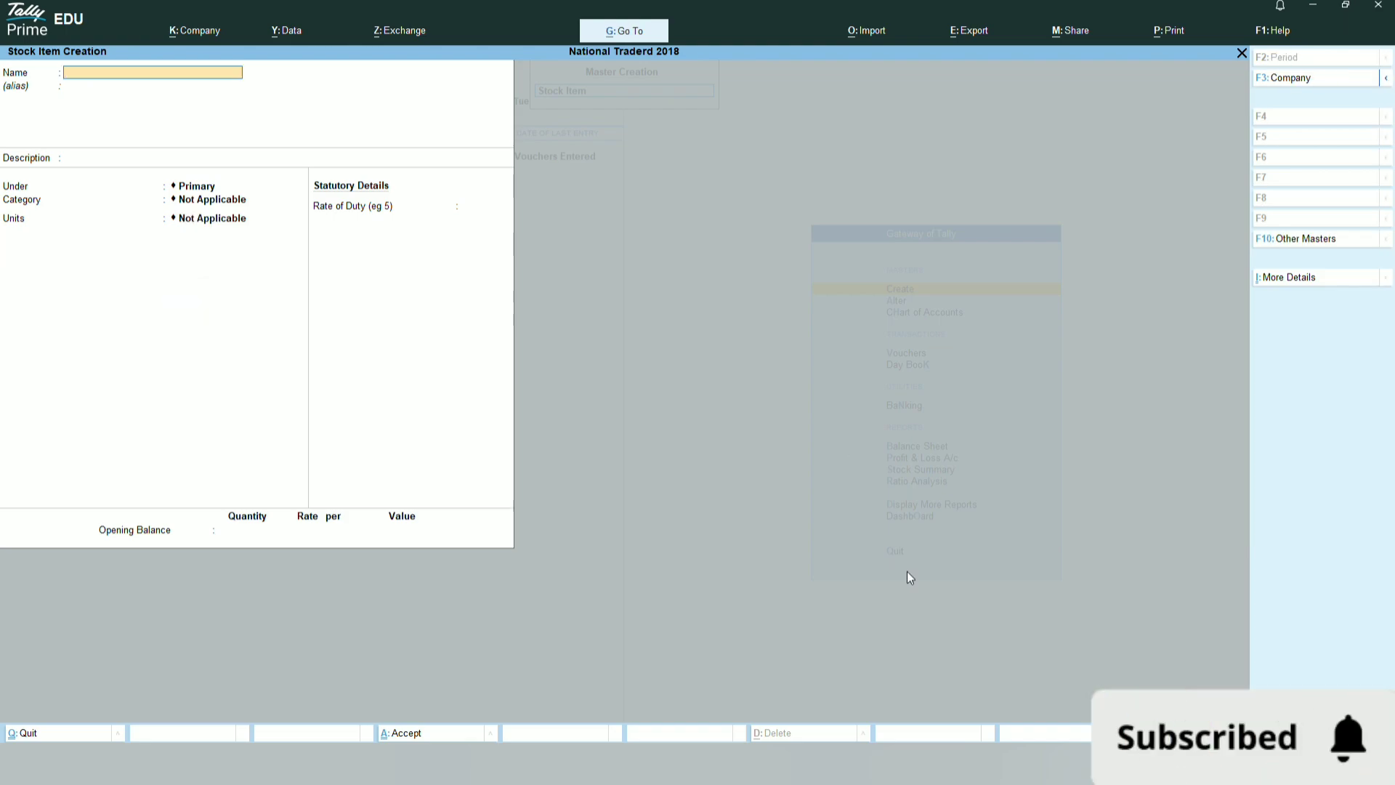
- Leave stock item creation and open a new purchase voucher
key(alt+Tab)
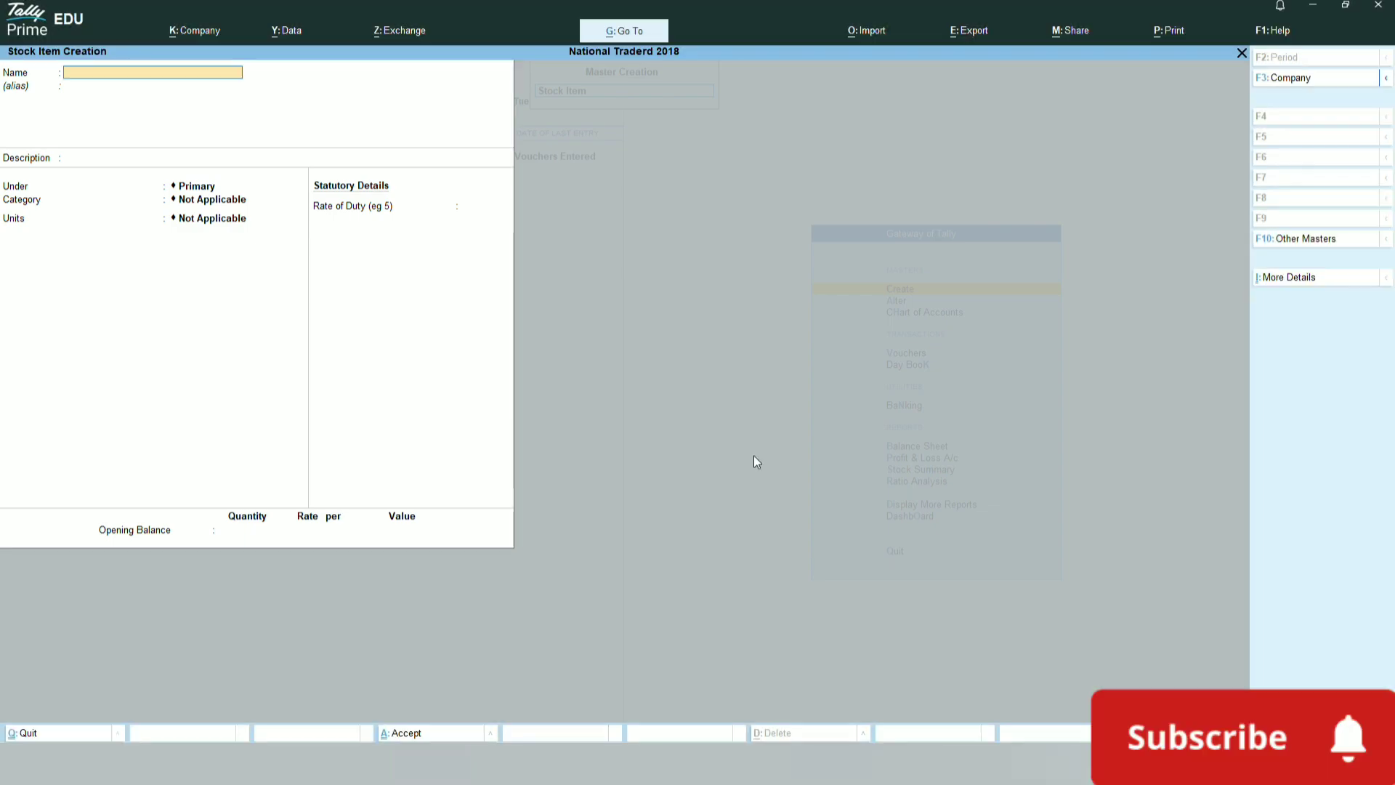
key(Escape)
key(Escape)
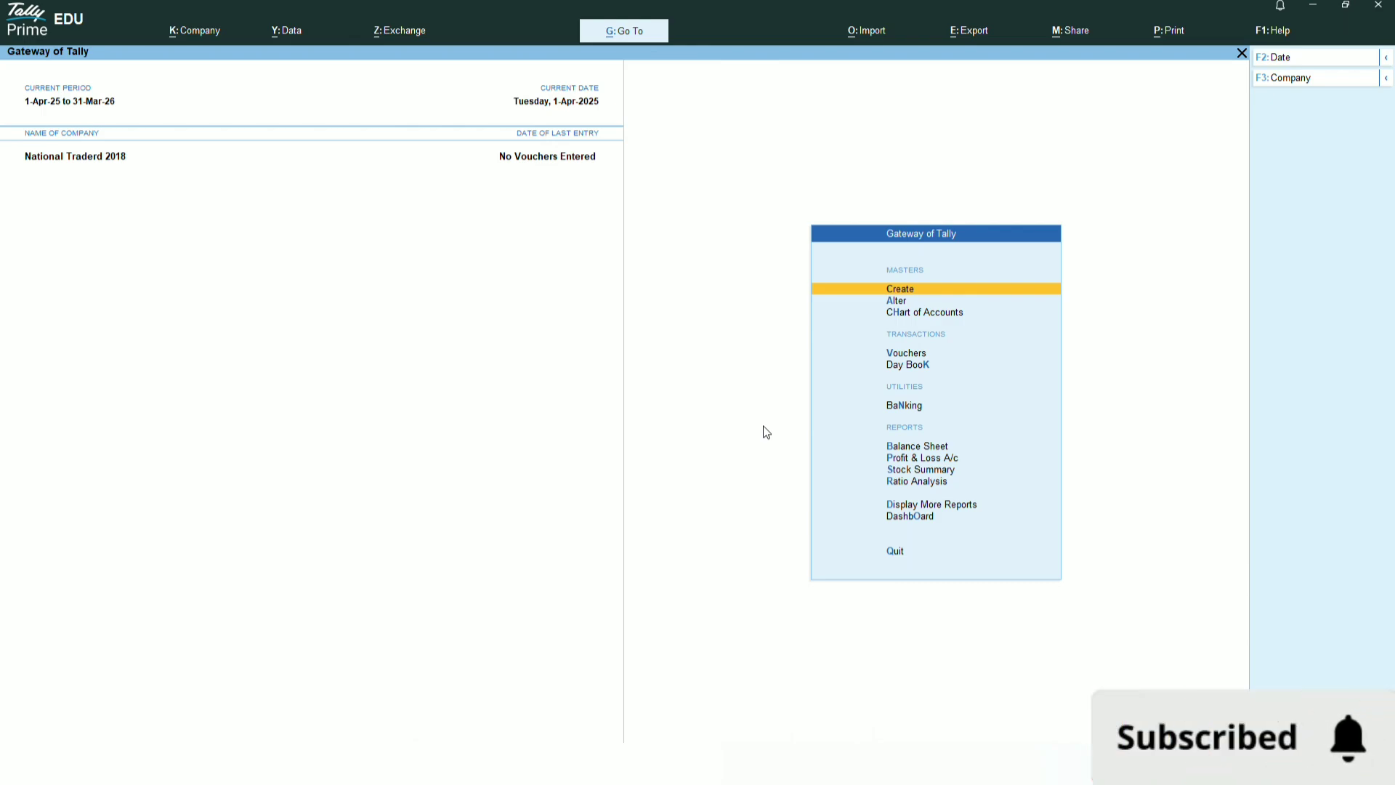
key(Down)
key(Down)
key(Down)
key(Down)
key(Up)
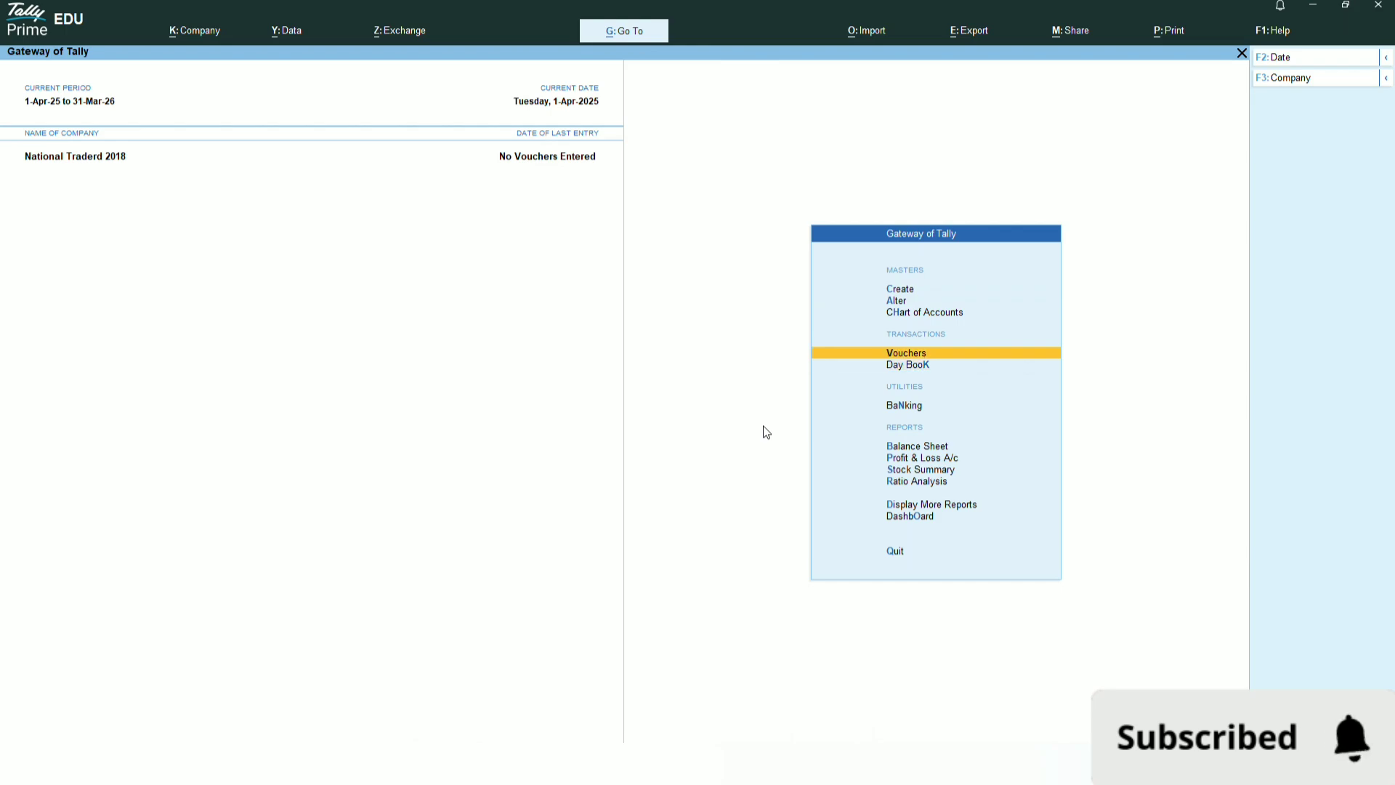
key(Return)
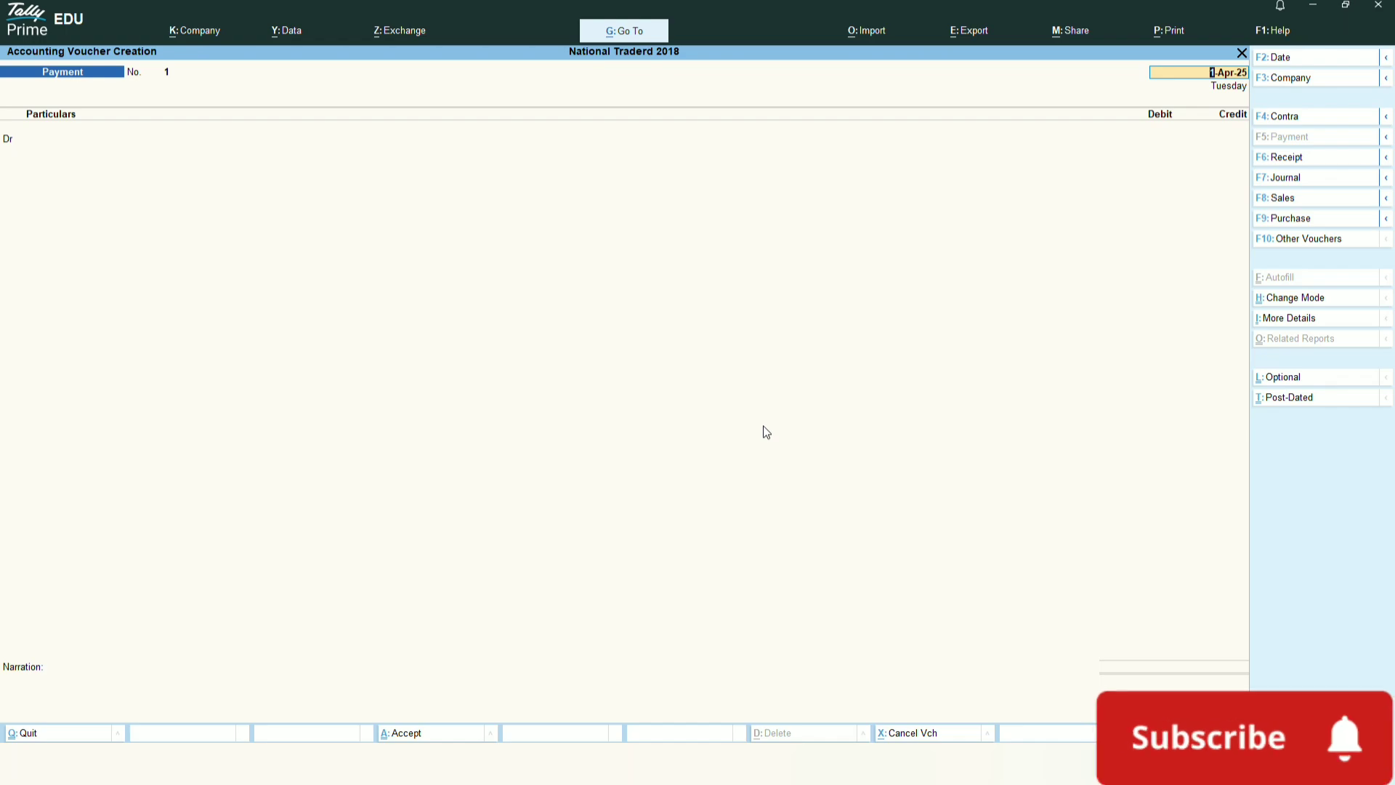
key(F9)
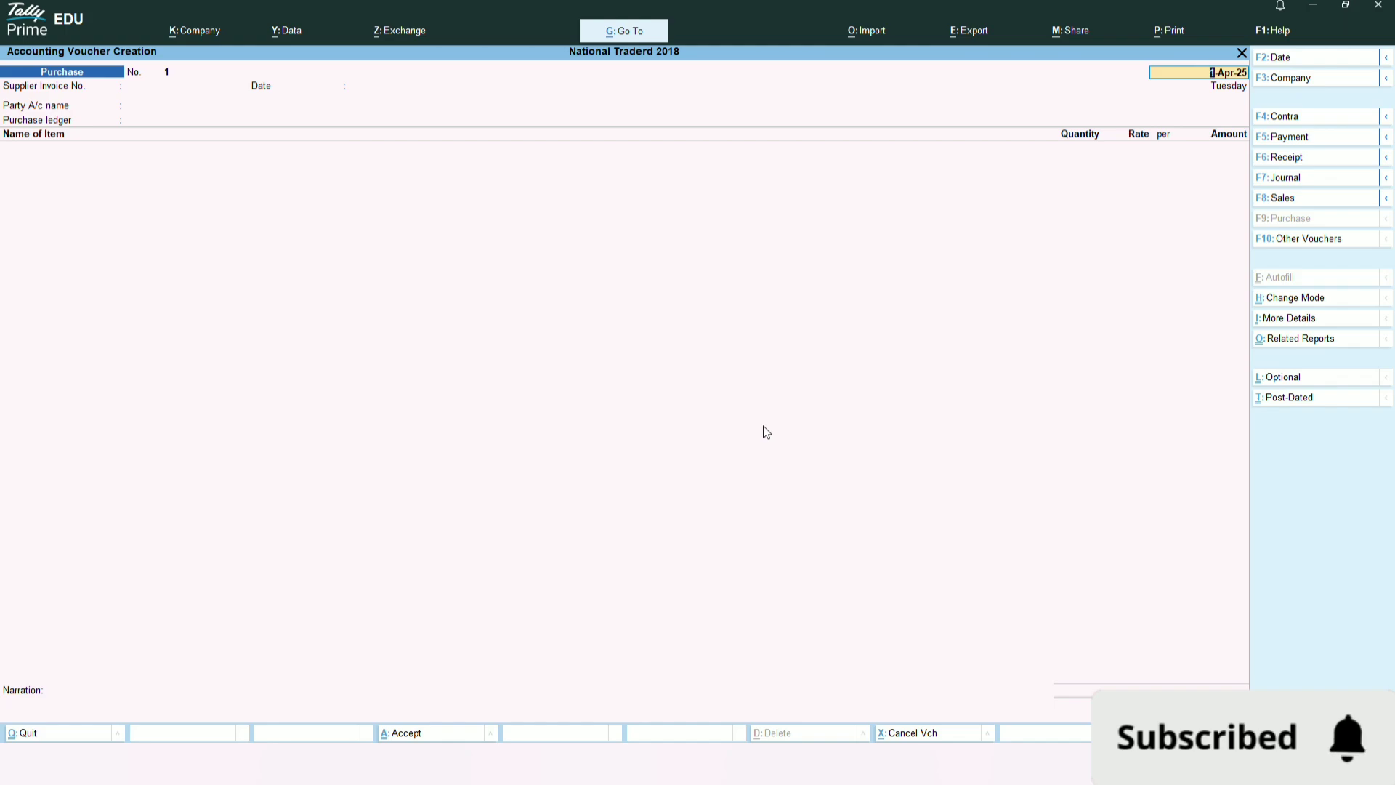
- Set the purchase voucher's date to 1/6/2025
key(F2)
text(1/)
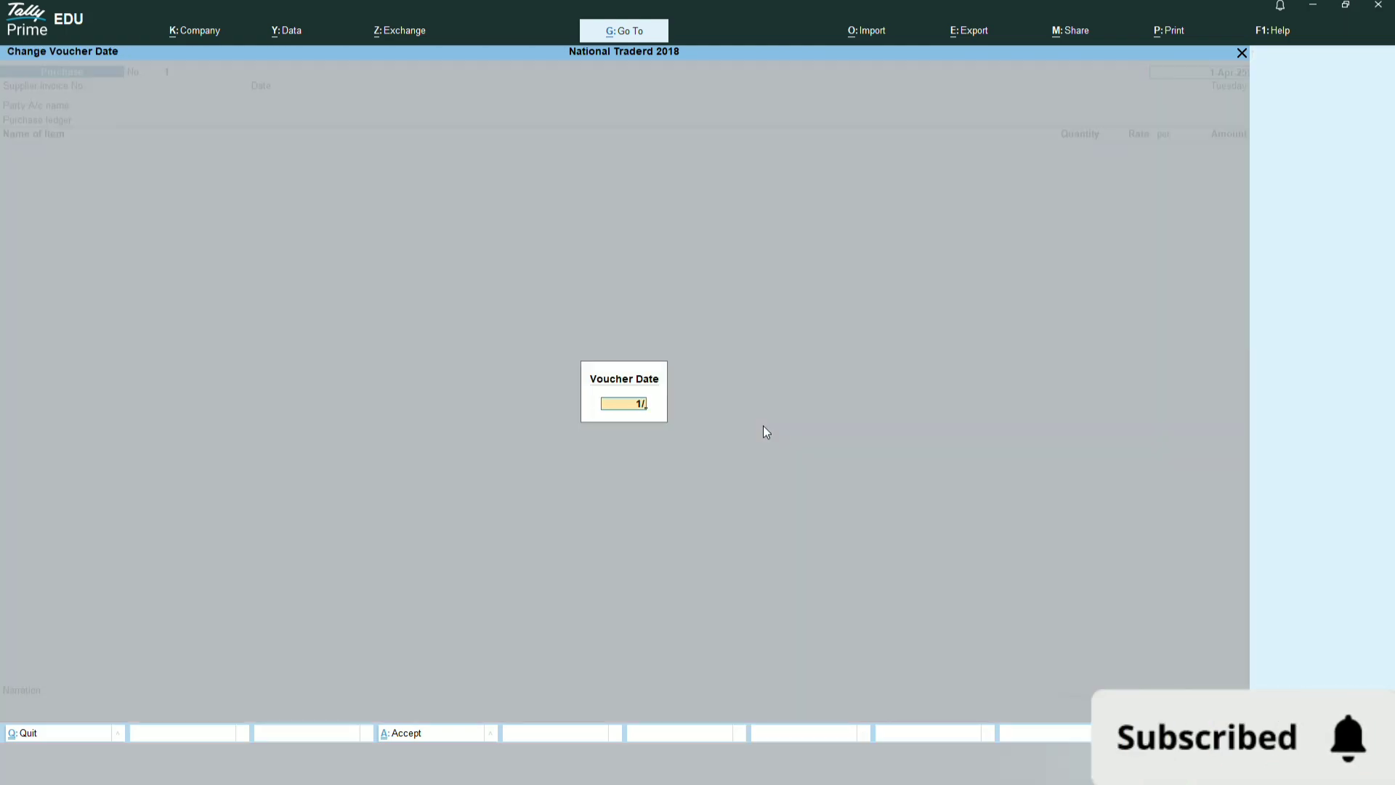
text(6/2025)
key(Return)
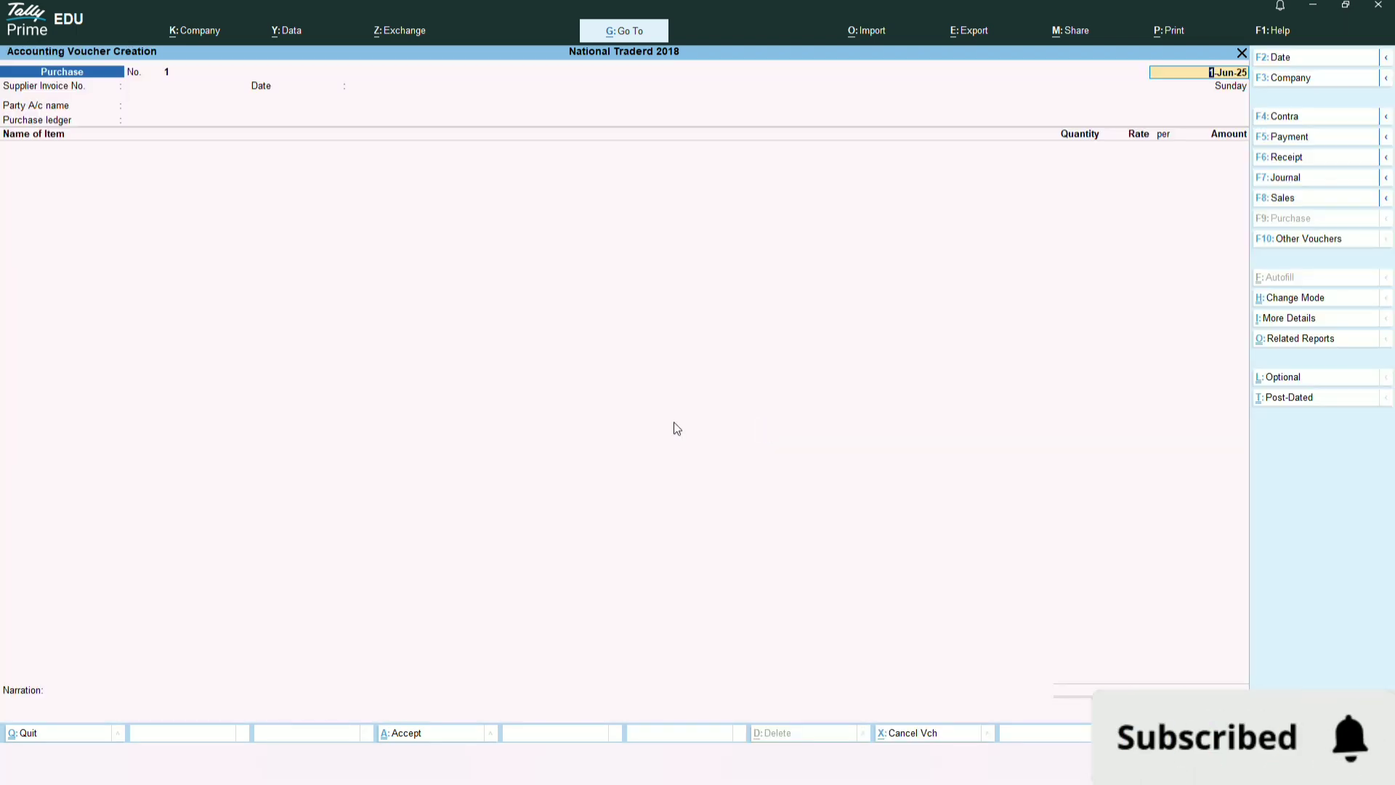
key(Return)
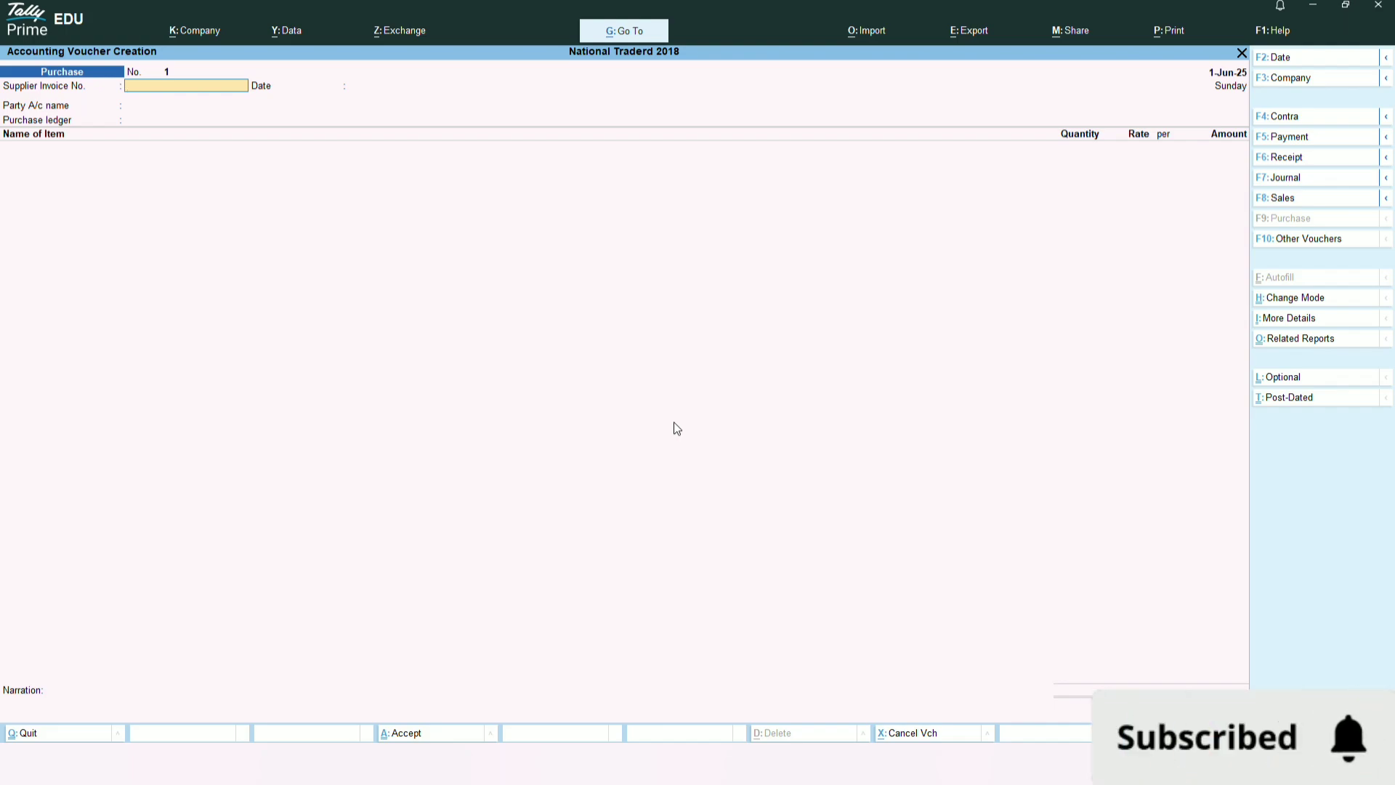
- Enter supplier invoice number 125 dated 1-Jun-25 on the purchase voucher
text(125)
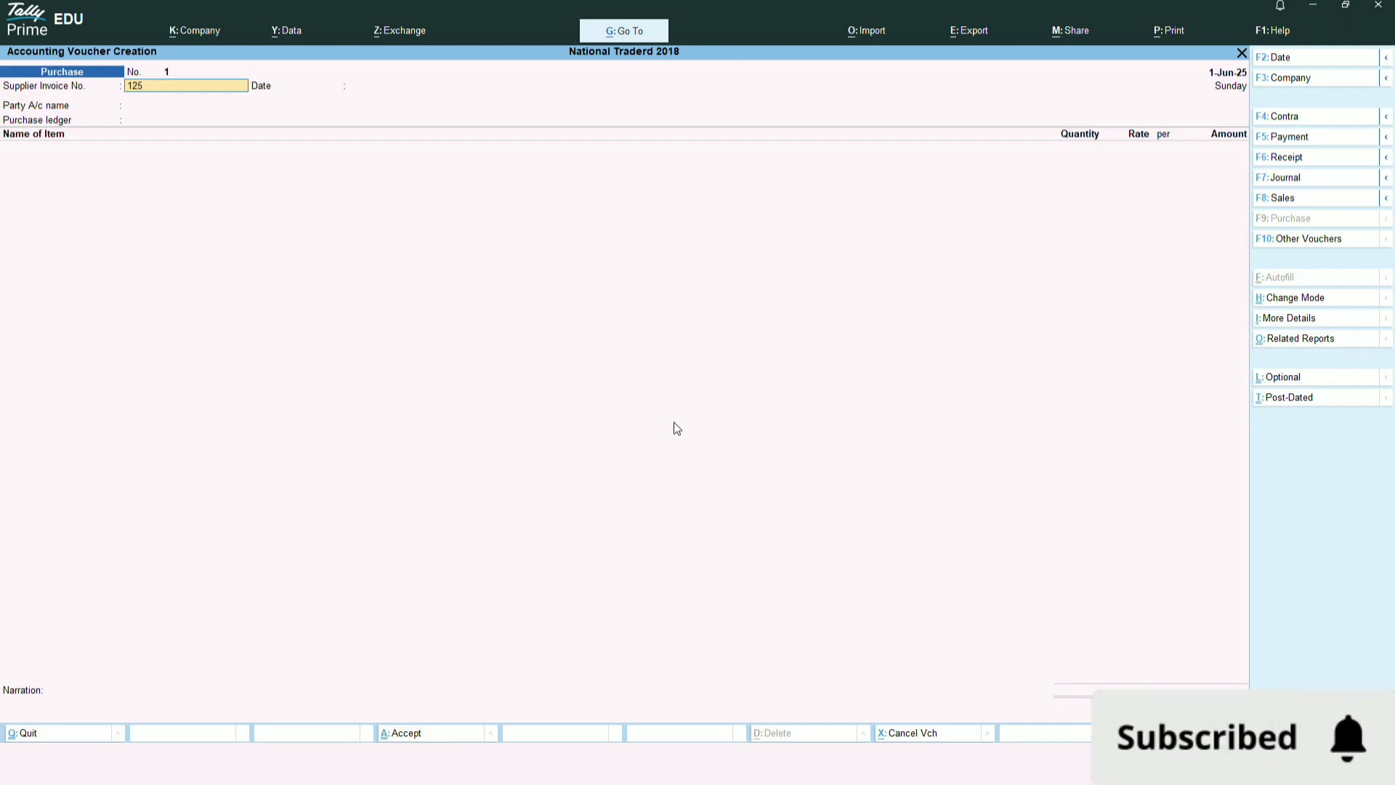
key(Return)
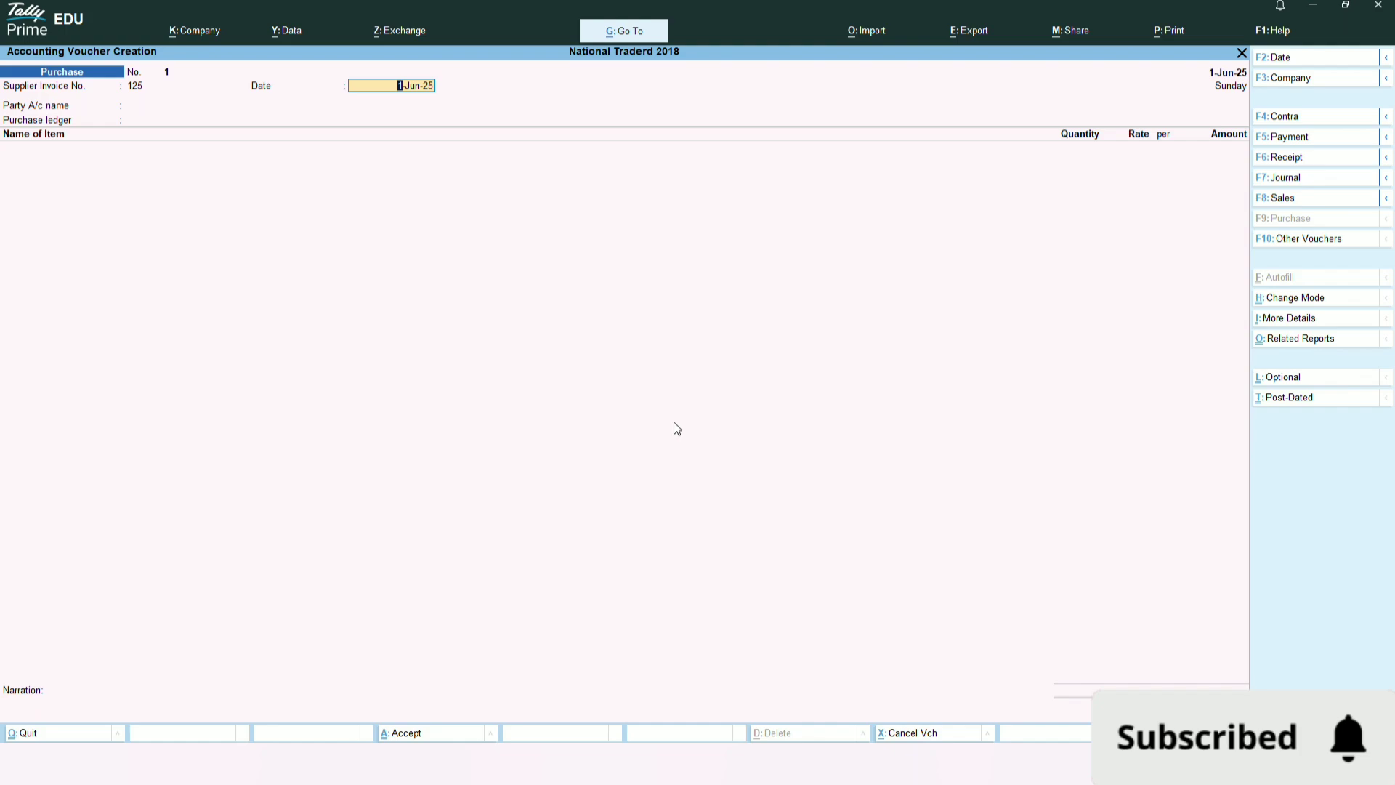
key(Return)
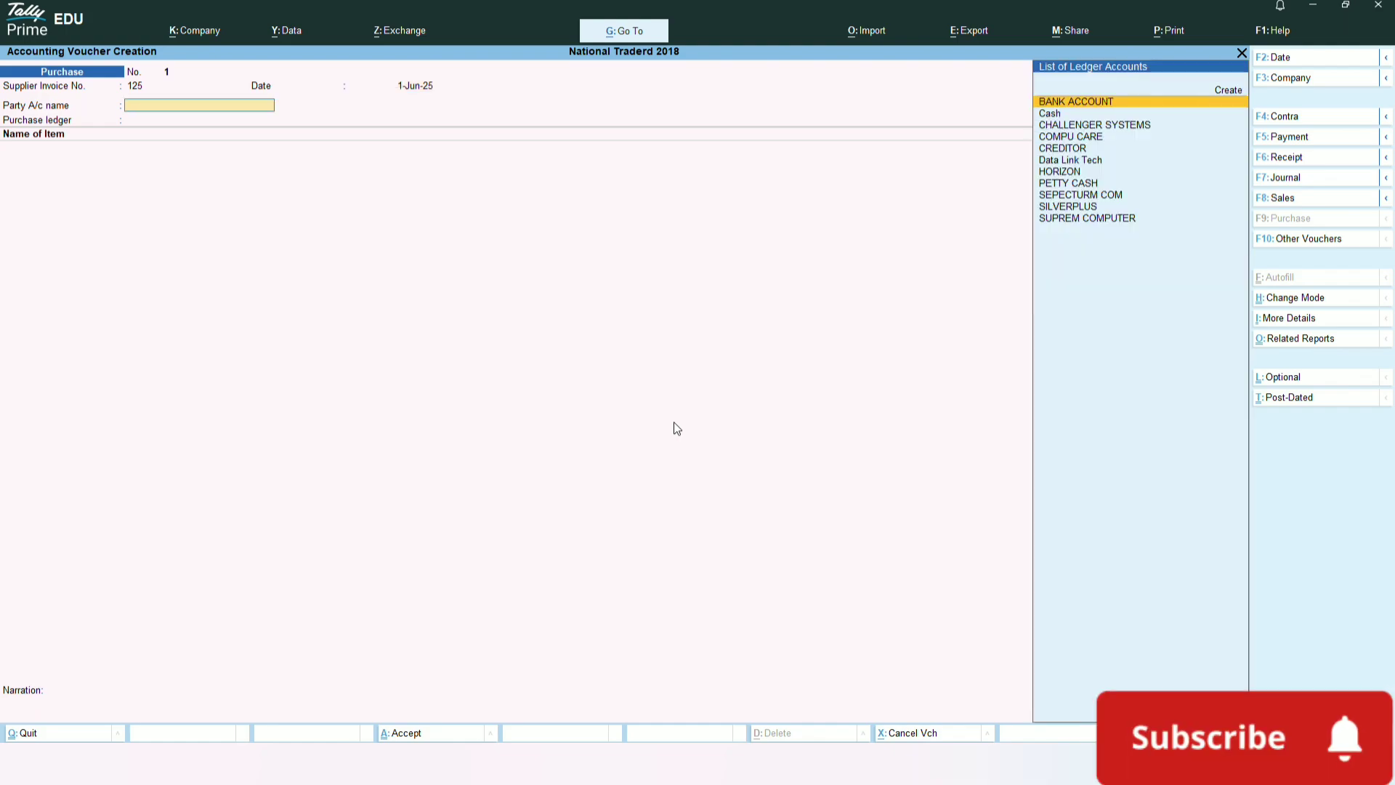
- Create a ledger with the supplier's name under Sundry Creditors, use it as the voucher's party account, and accept the receipt and party details
key(alt+c)
text(Ra)
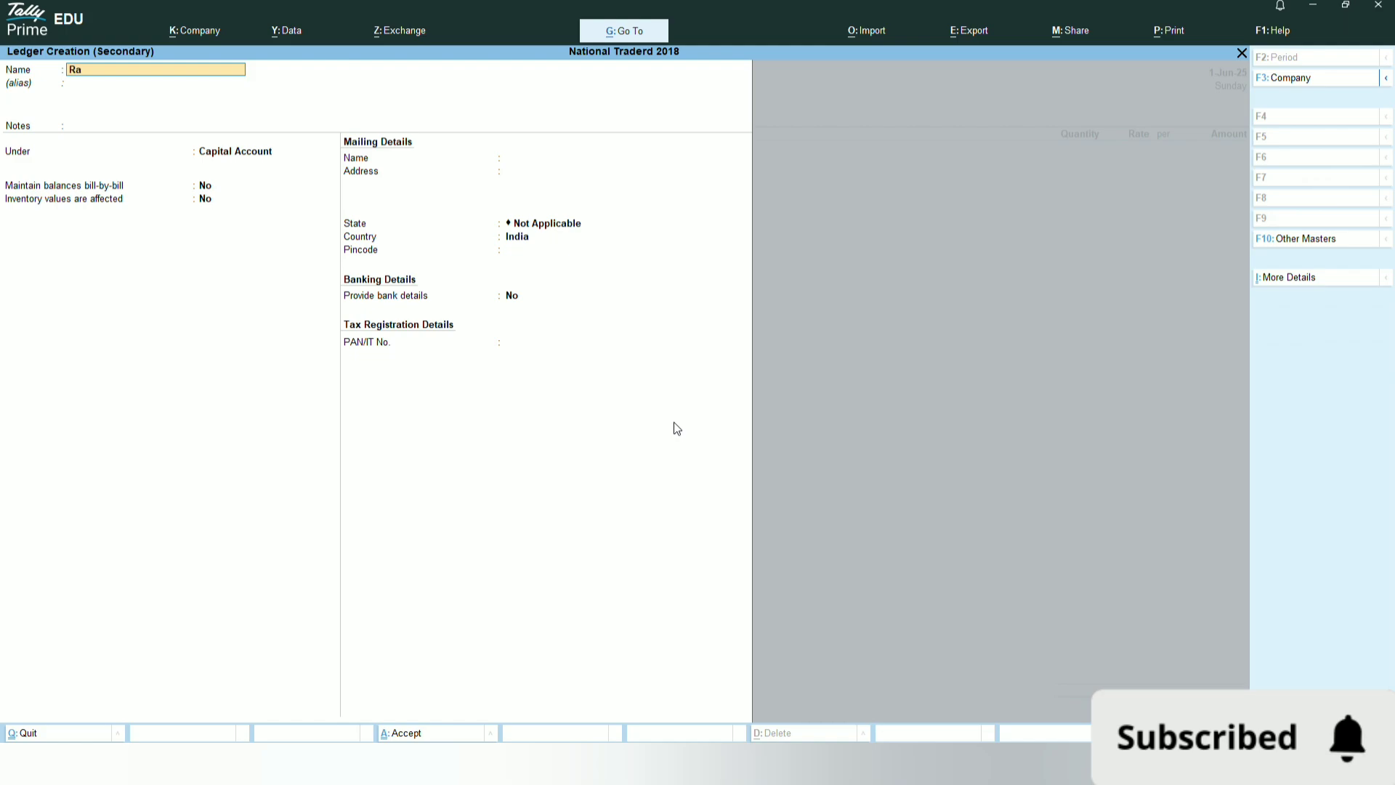
text(dha 1)
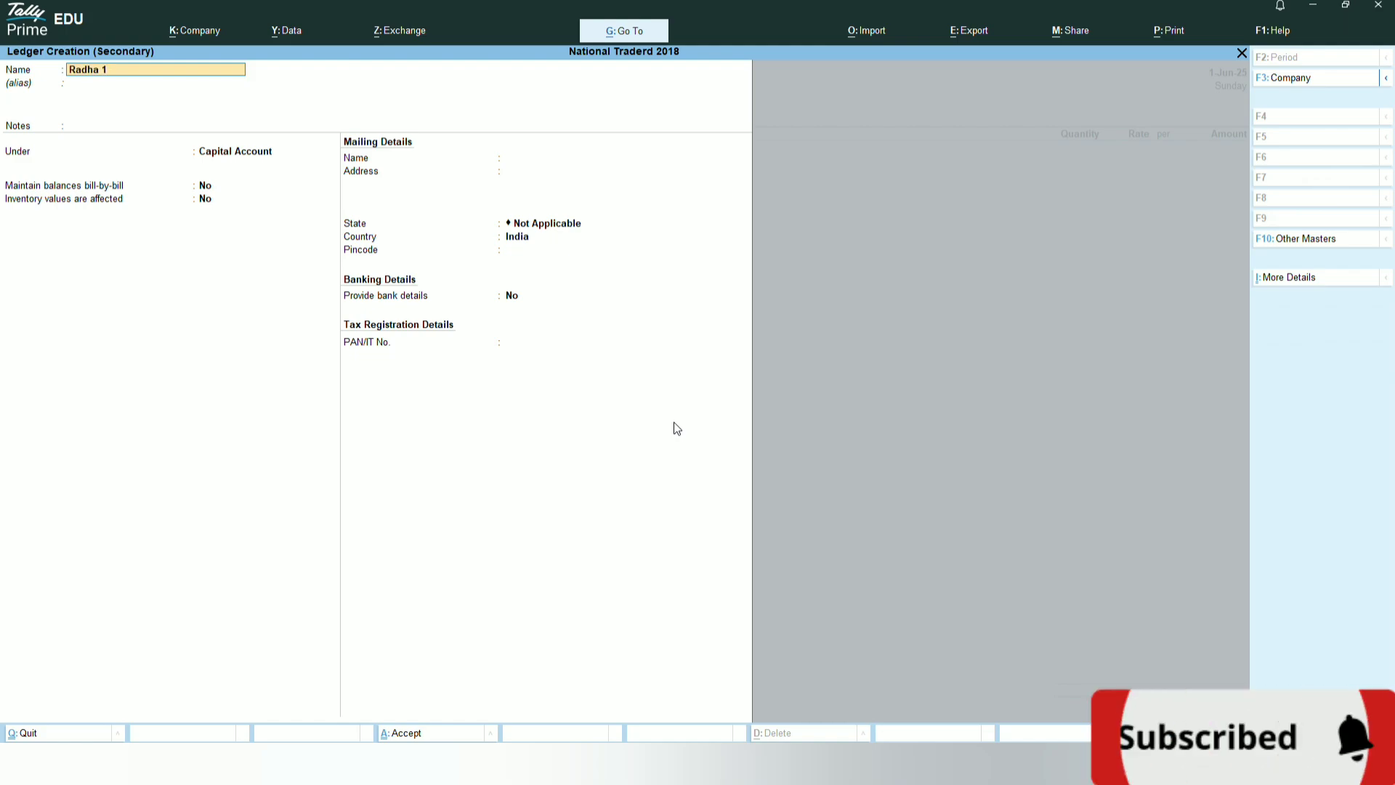
key(Return)
key(Return)
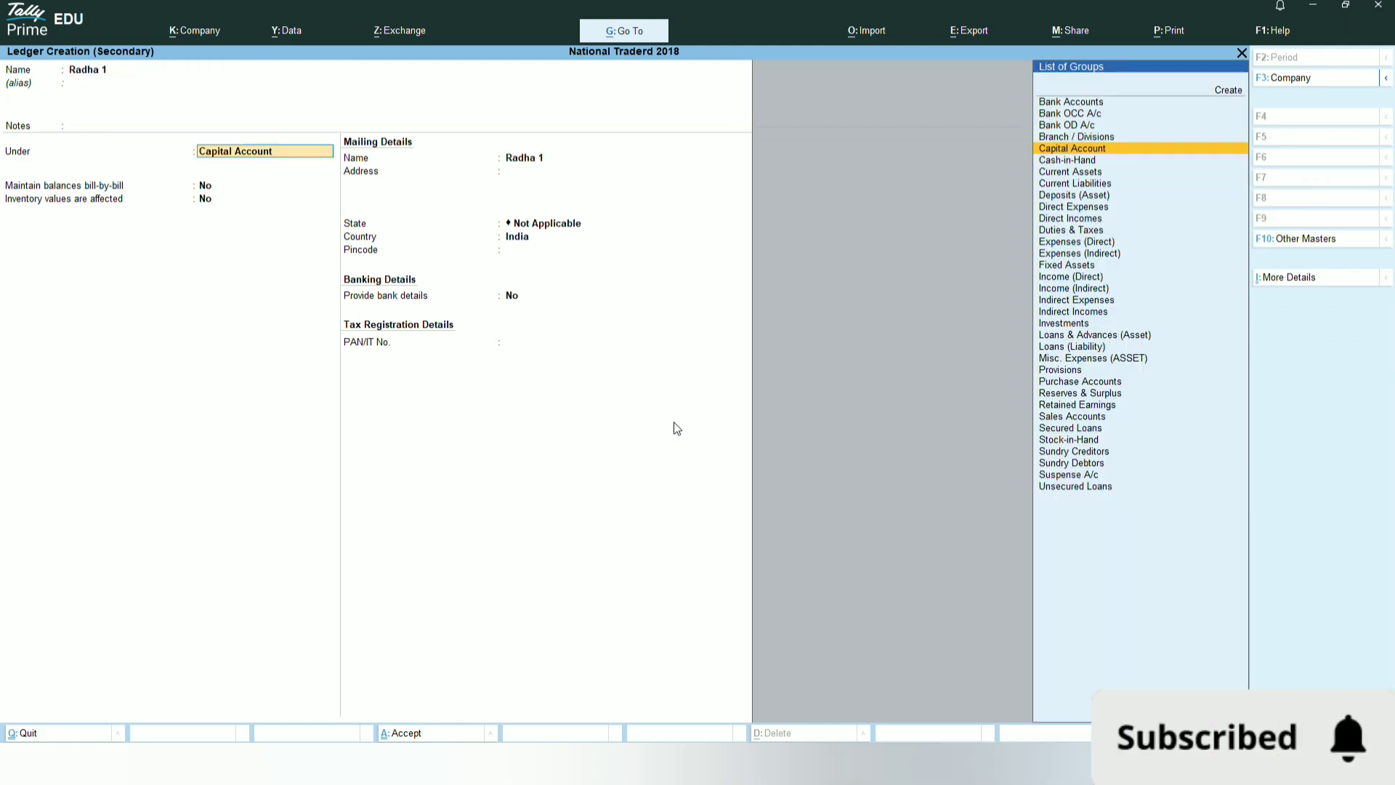
text(Cre)
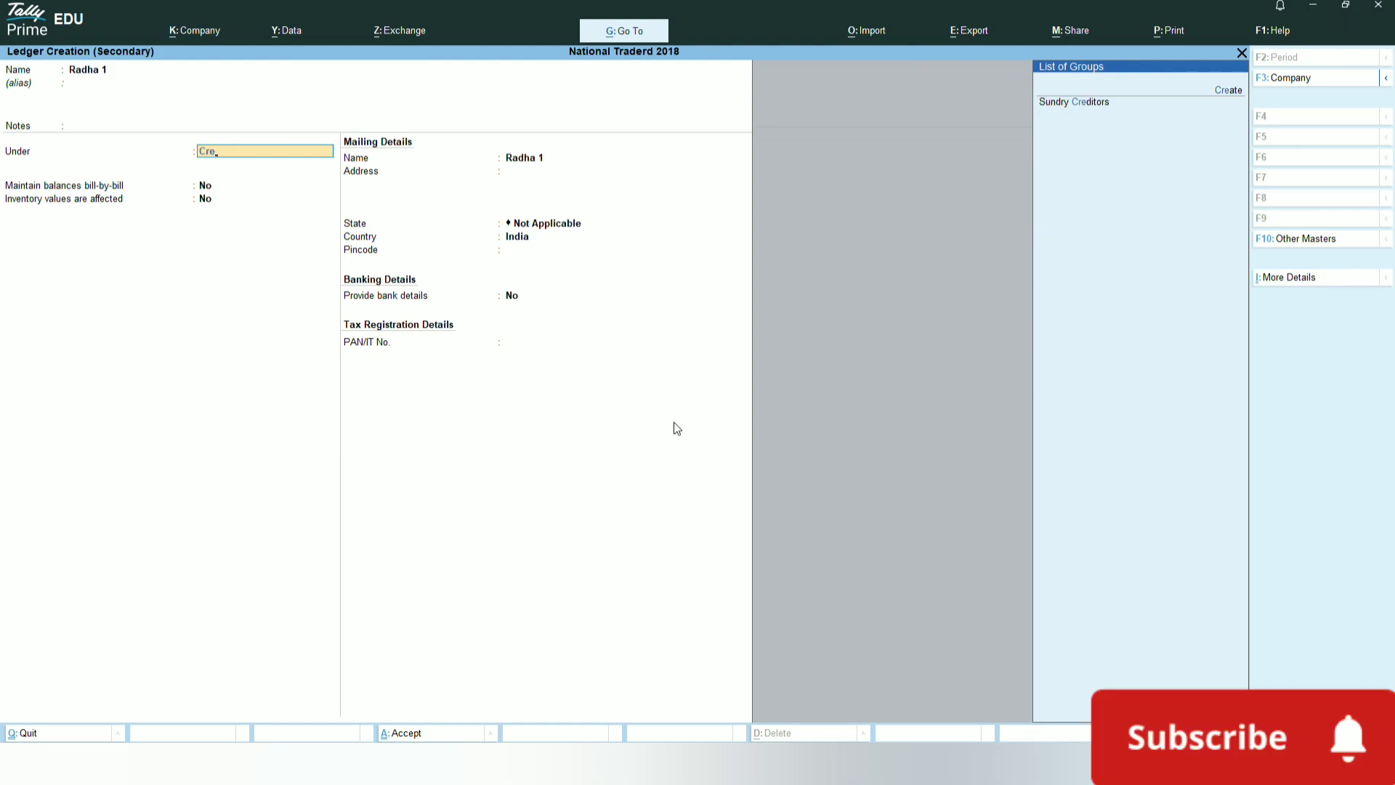
key(Down)
key(Down)
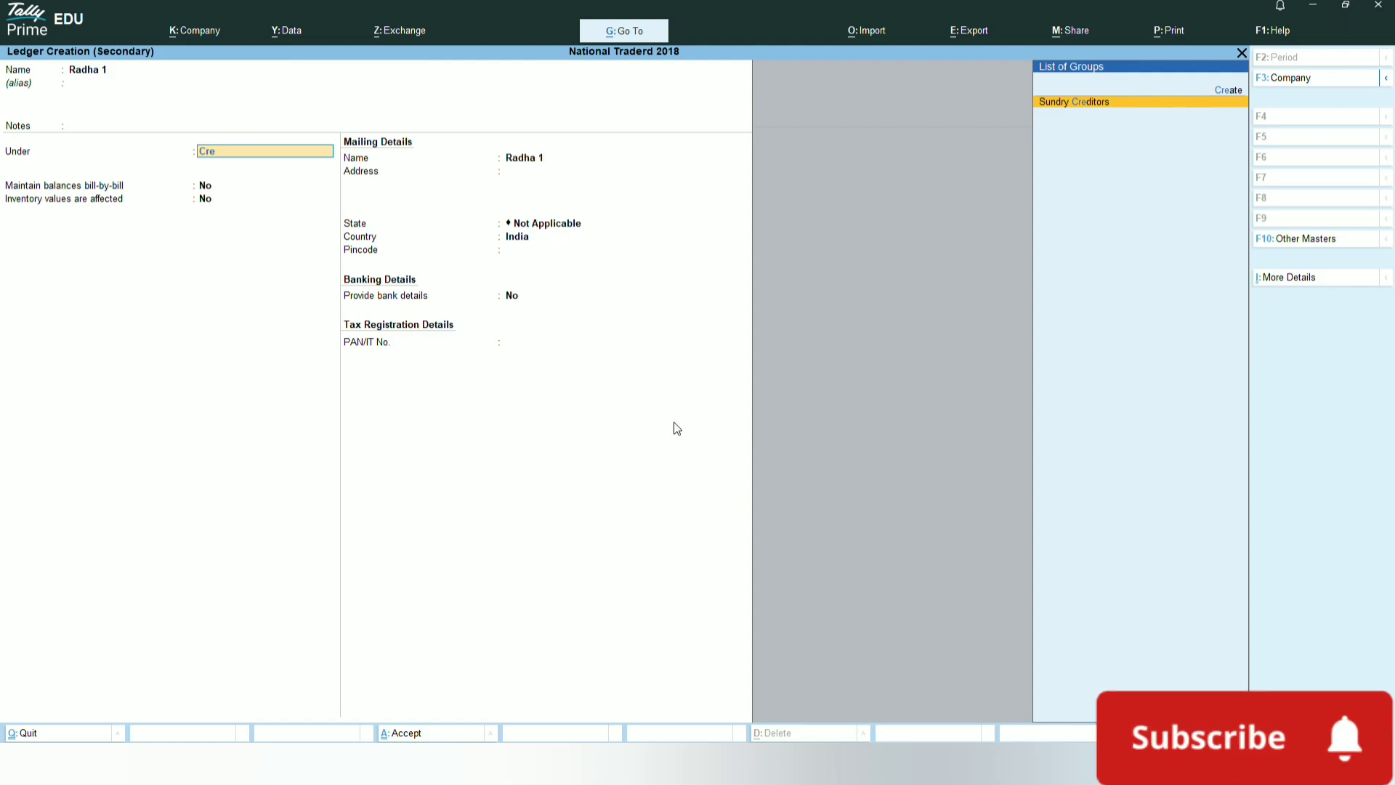
key(Return)
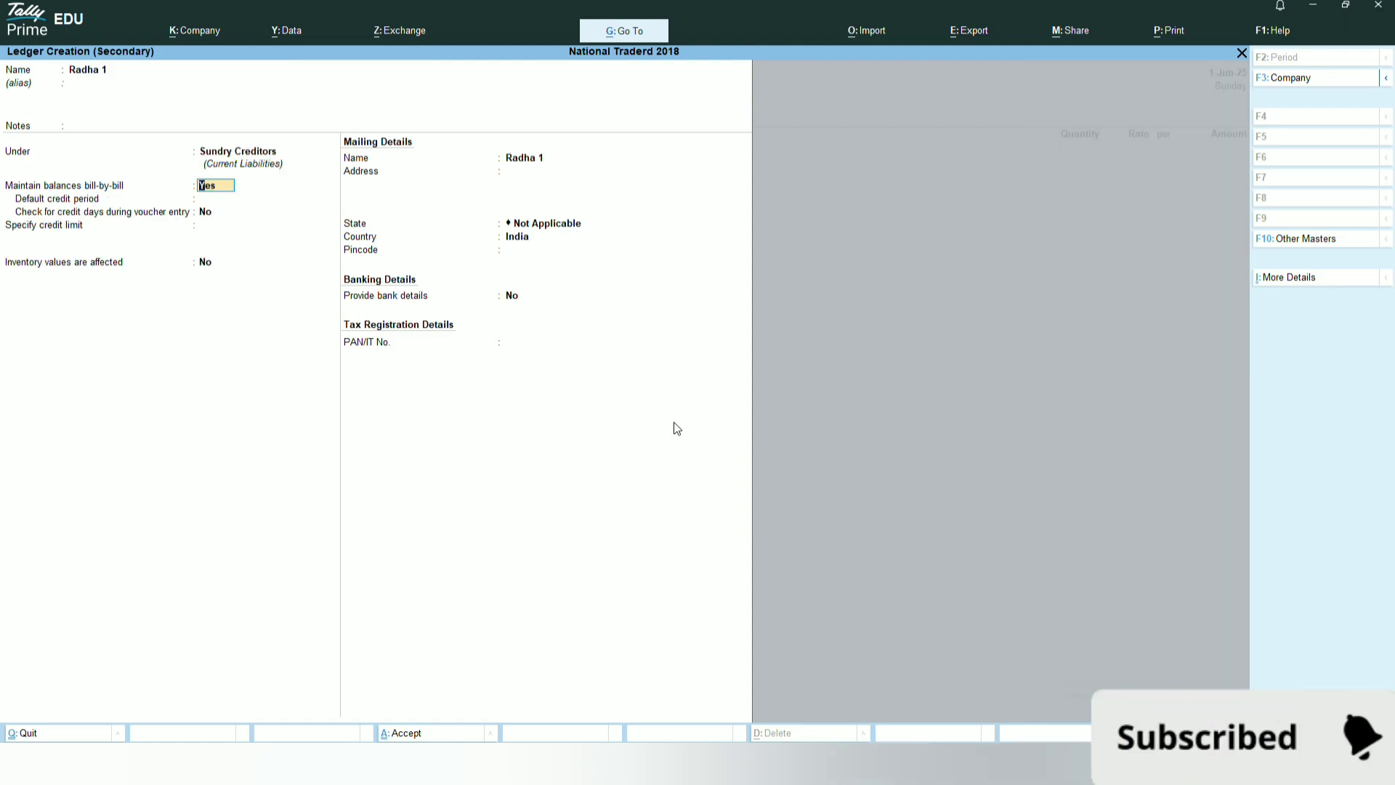
key(ctrl+a)
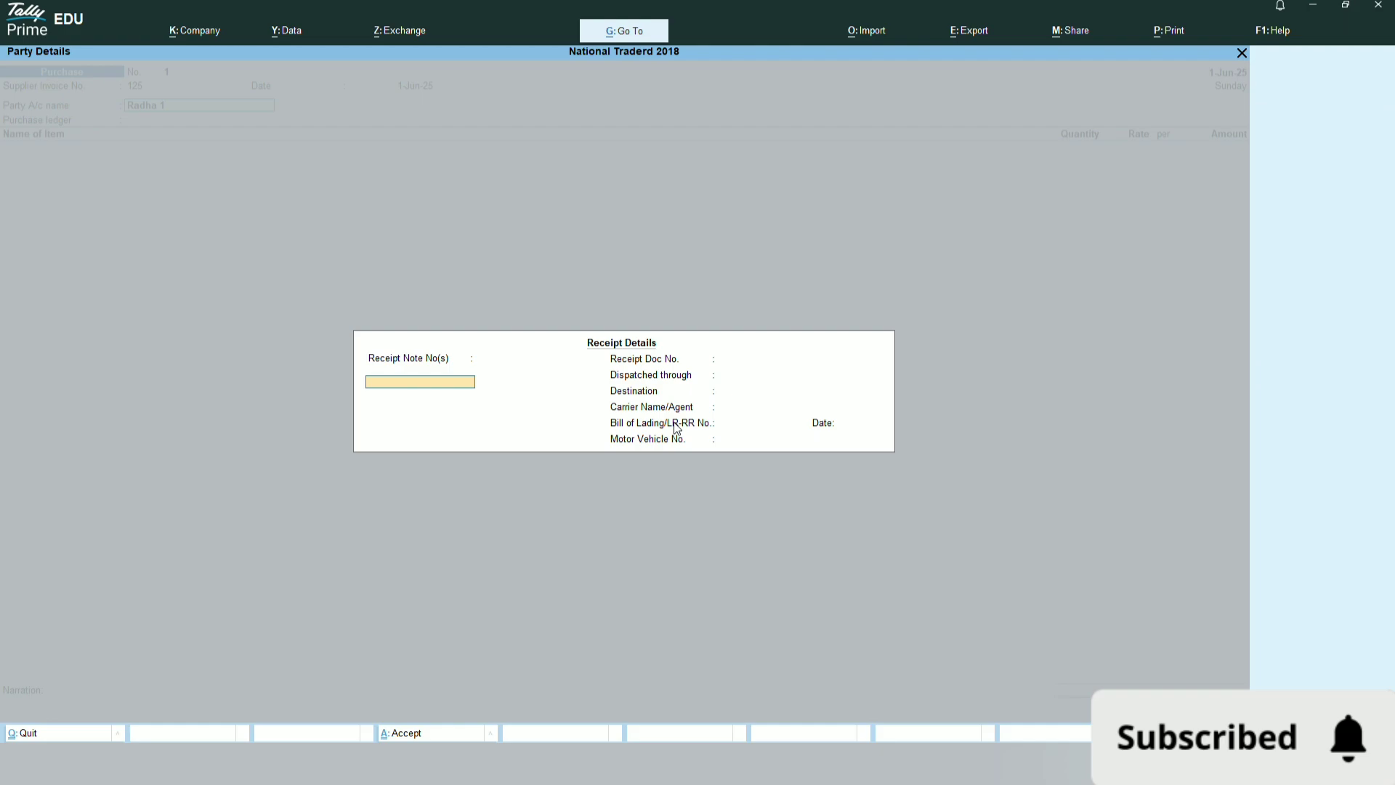
key(ctrl+a)
key(ctrl+a)
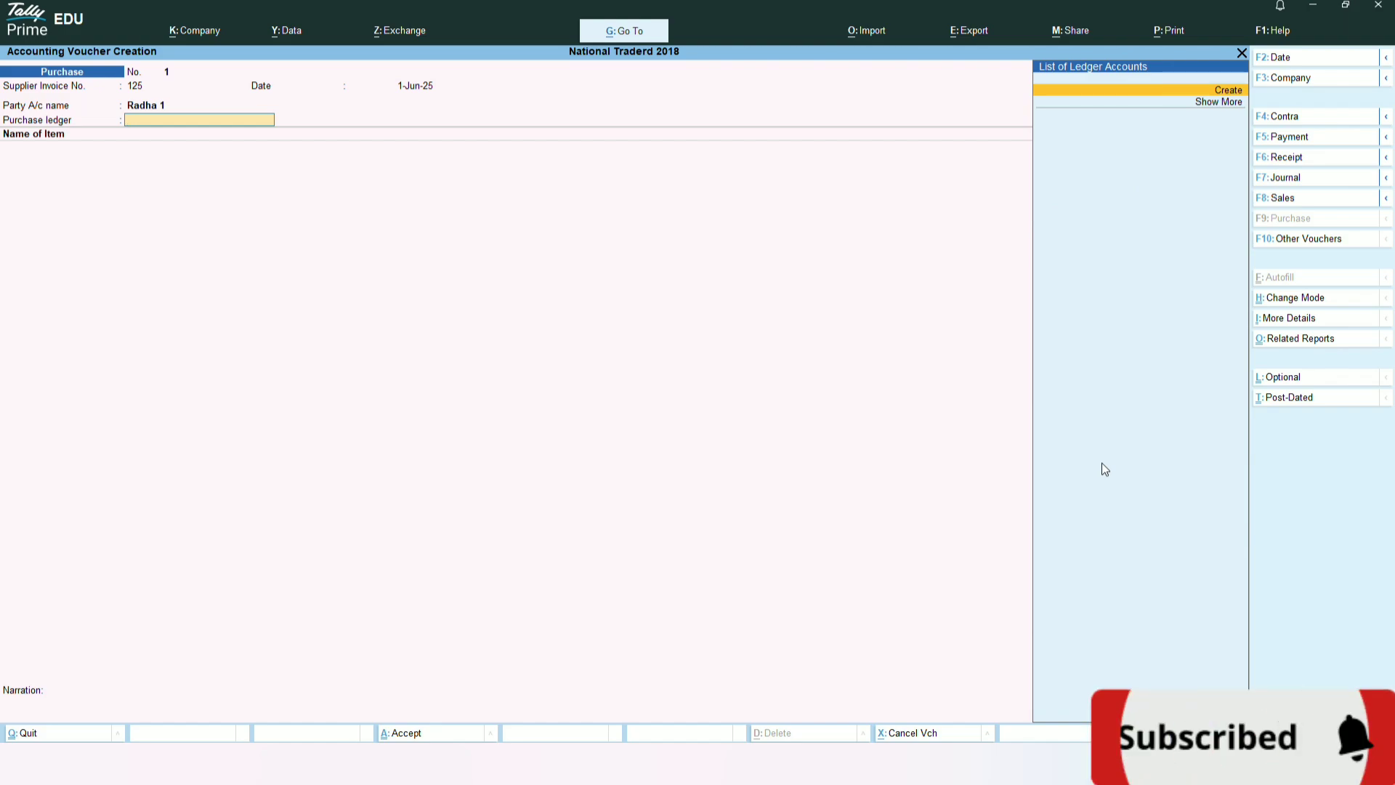
- Create a ledger named Purchase under Purchase Accounts and use it as the voucher's purchase ledger
key(Return)
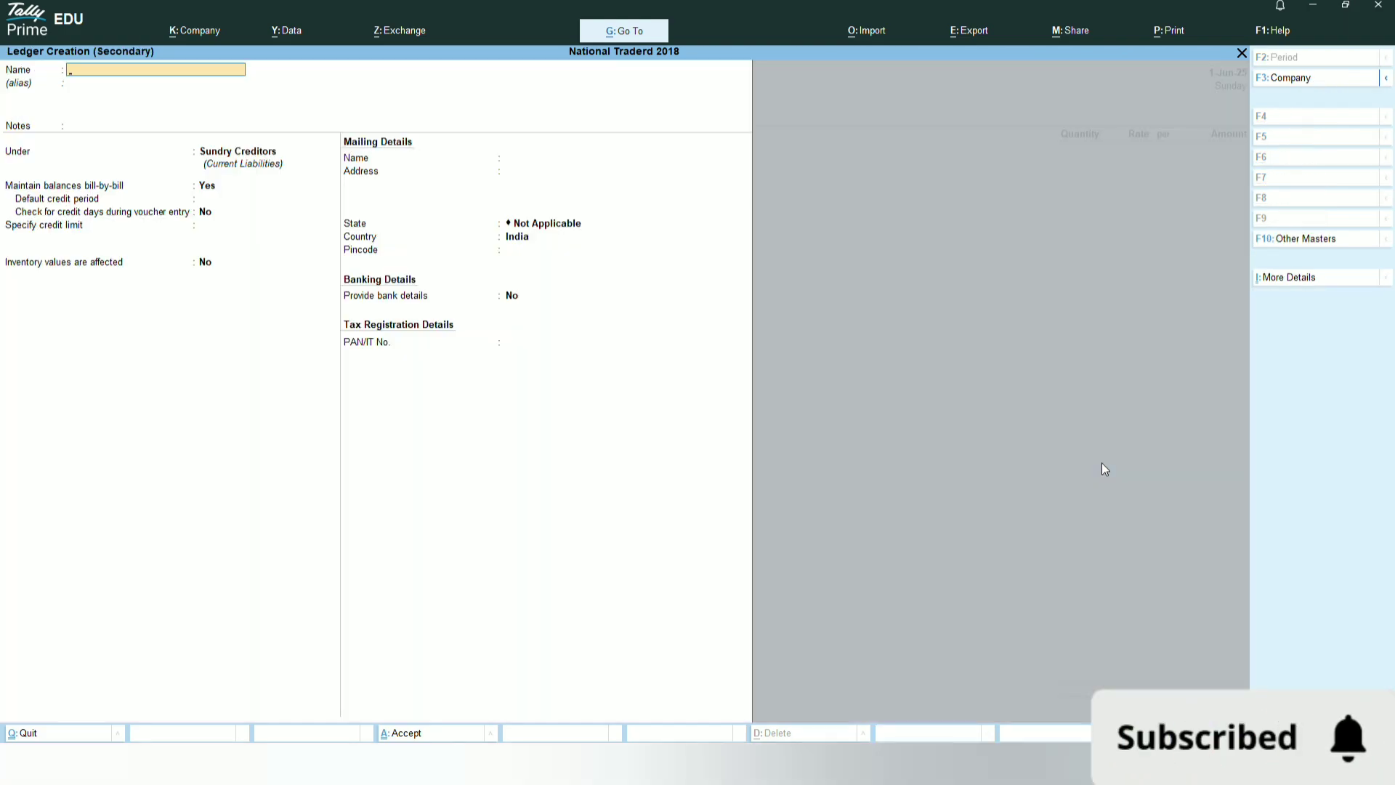
text(Purchase)
key(Return)
key(Return)
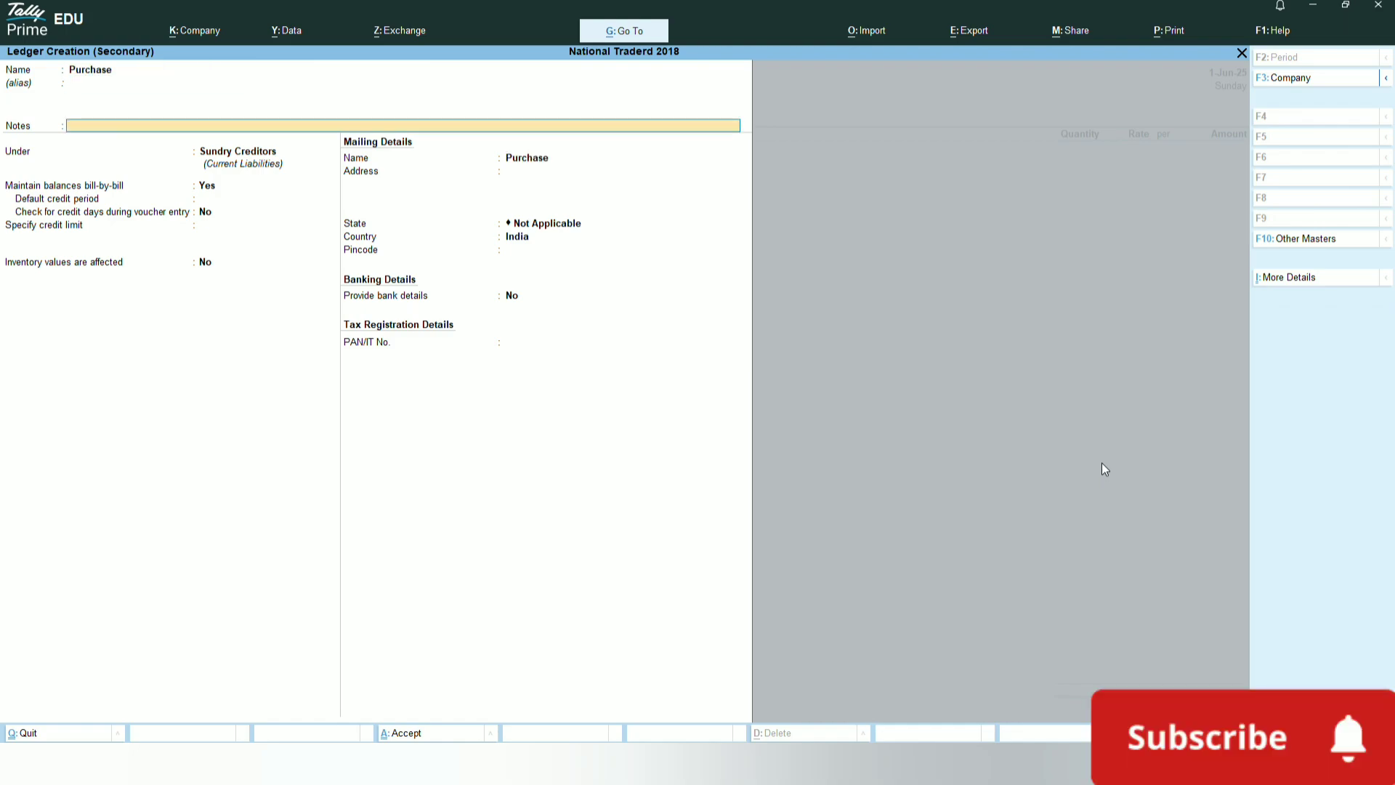
key(Return)
text(Pi)
key(BackSpace)
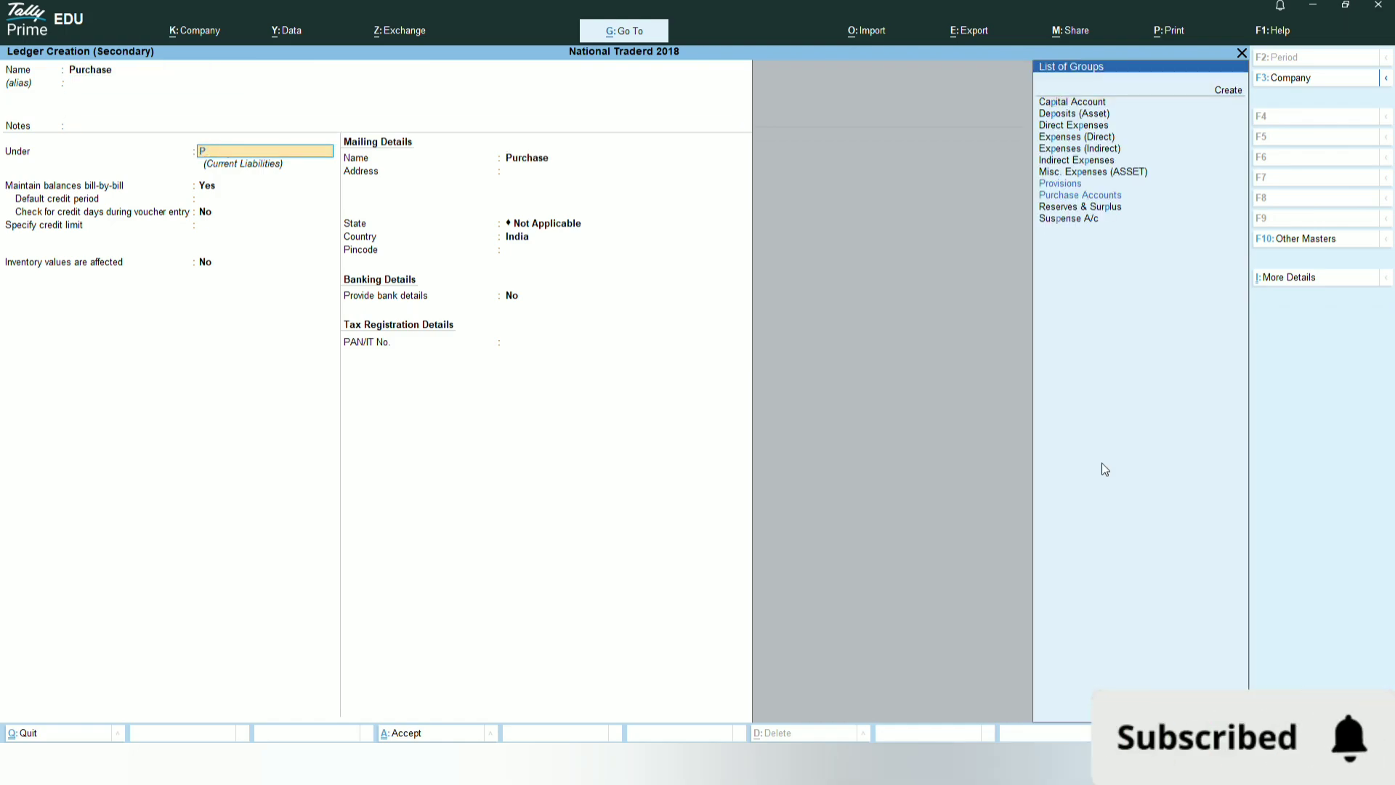
text(ur)
key(Return)
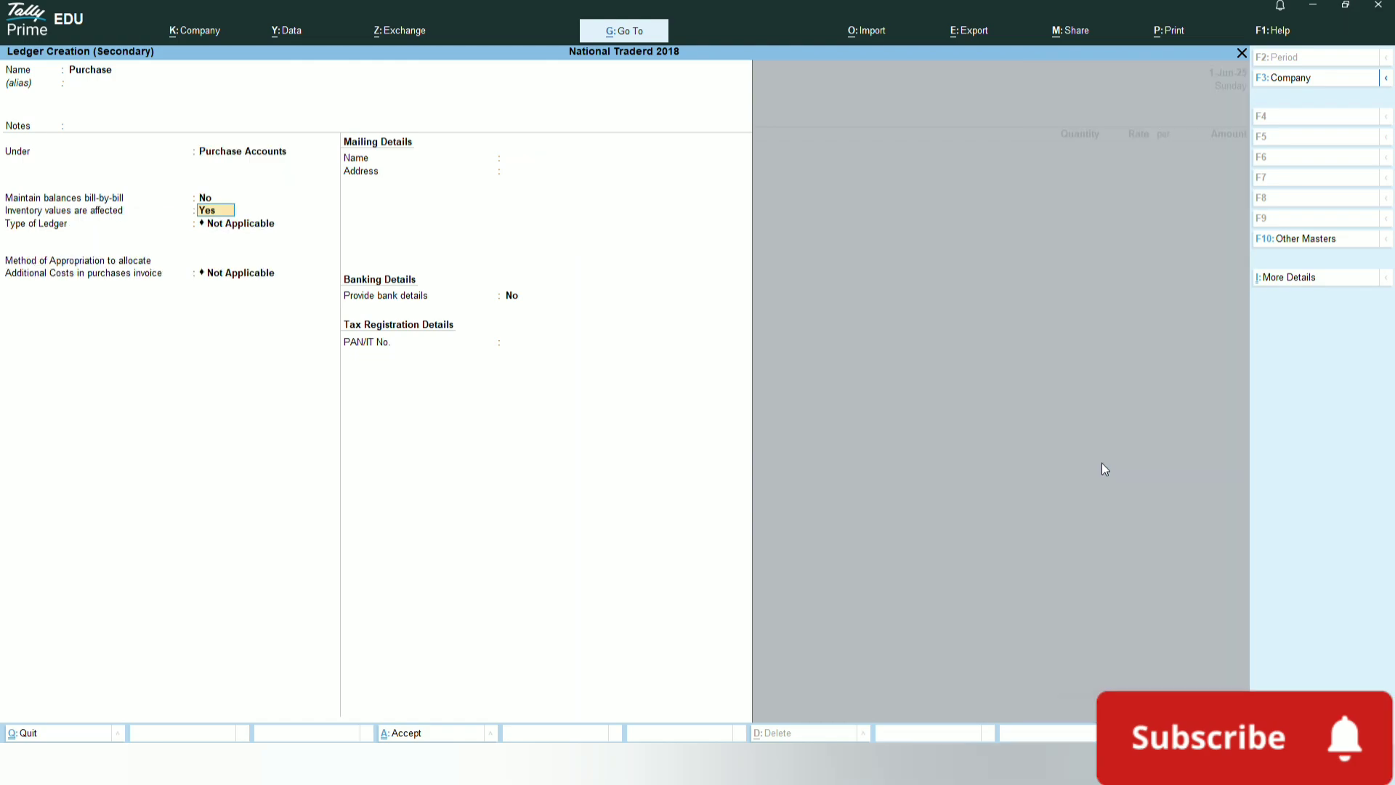
key(ctrl+a)
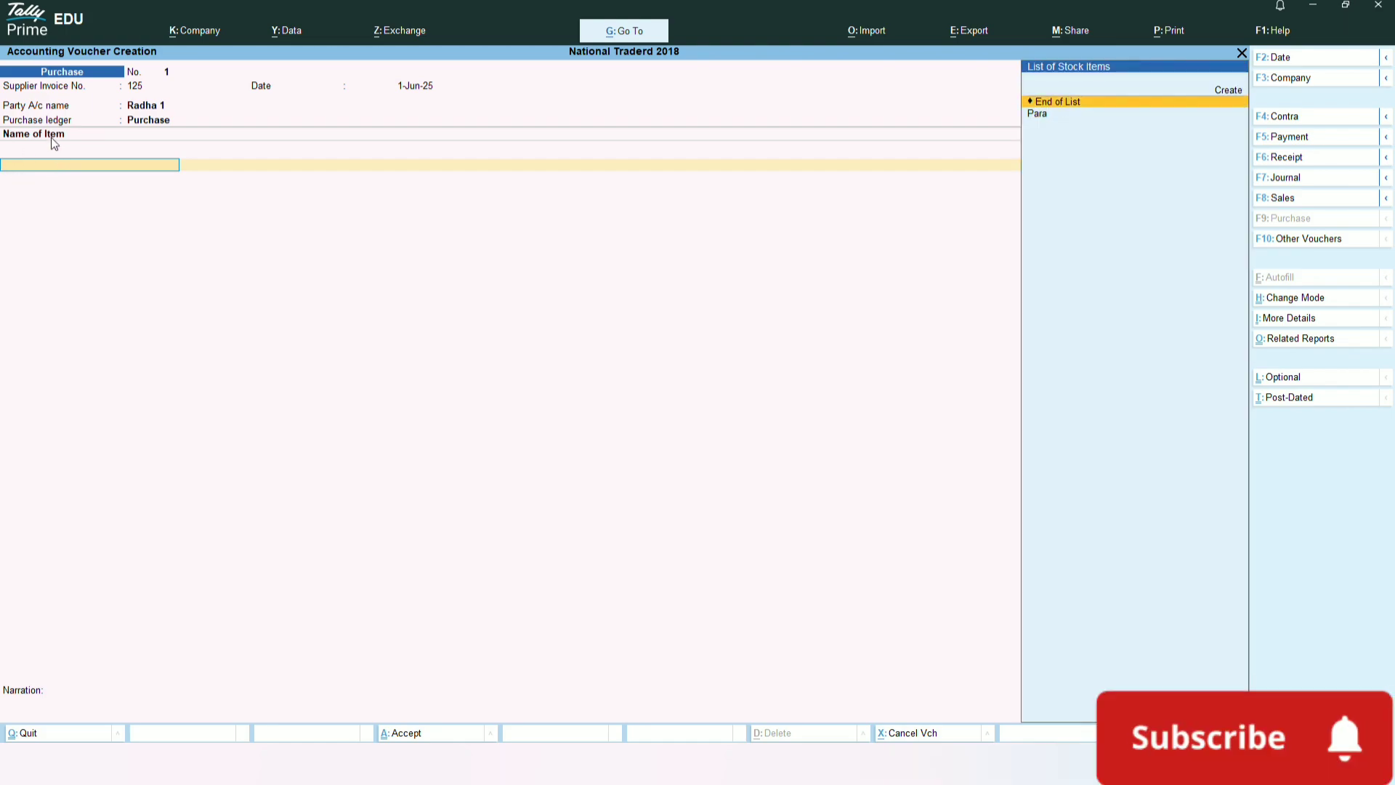
- Add the stock item Para to the voucher without a description and allocate it to a new batch numbered Pcm101
key(Down)
key(Return)
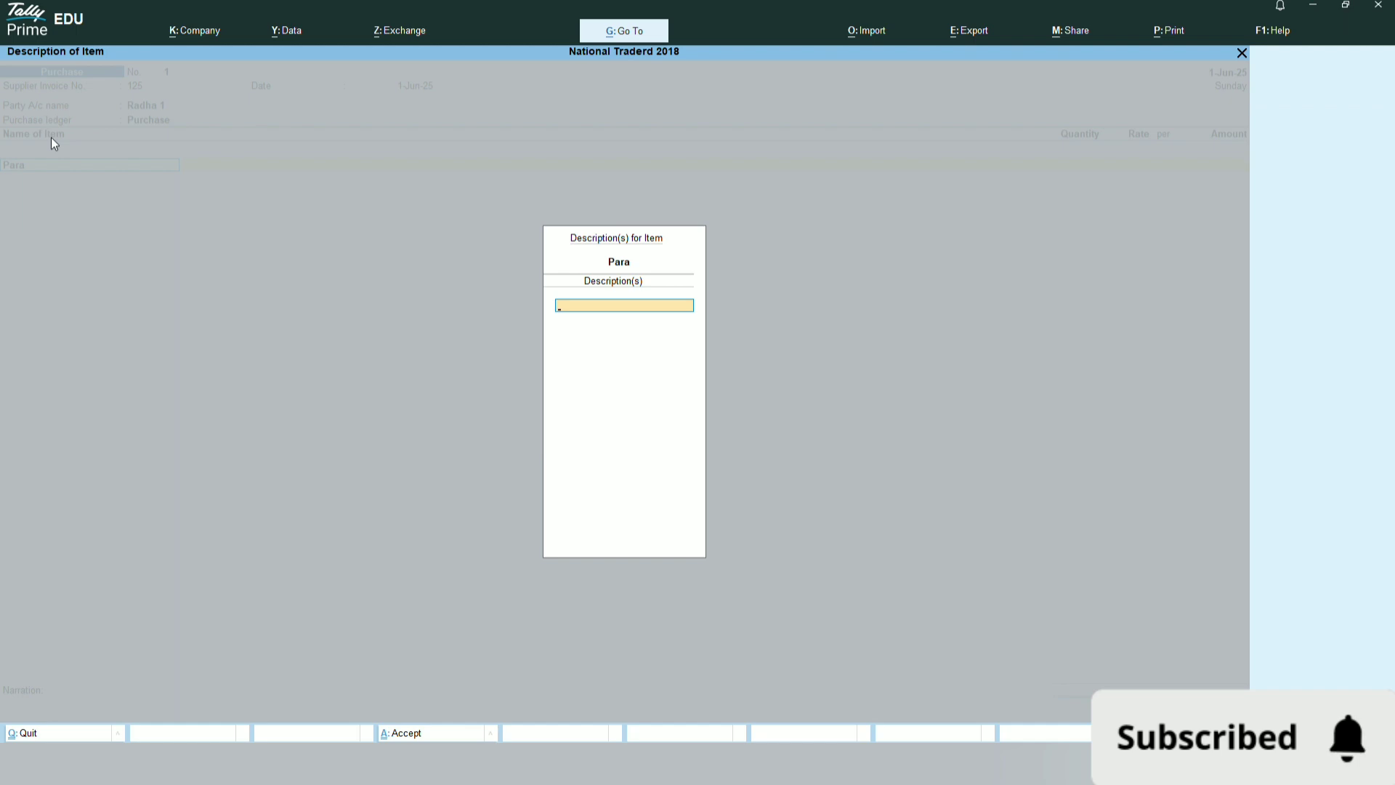
key(Return)
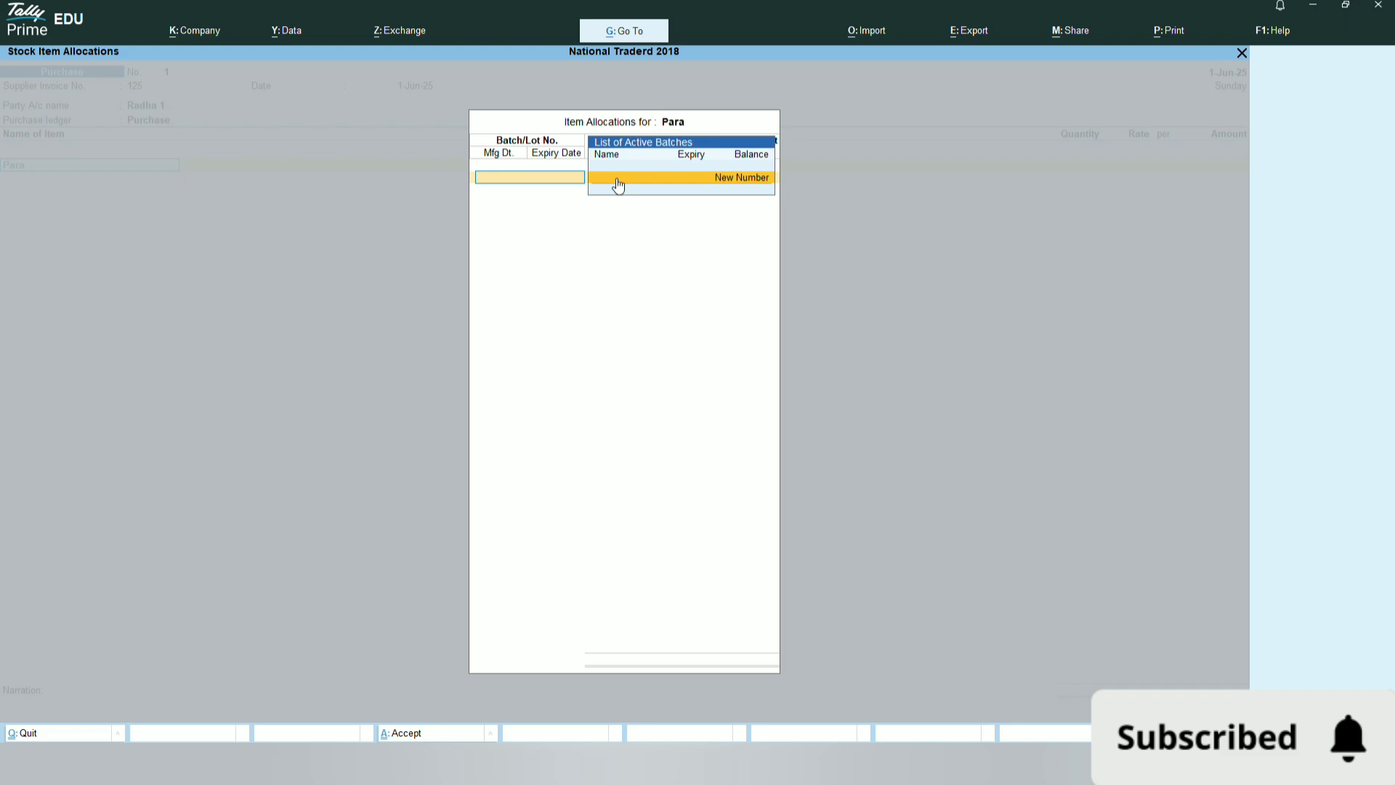
click(735, 180)
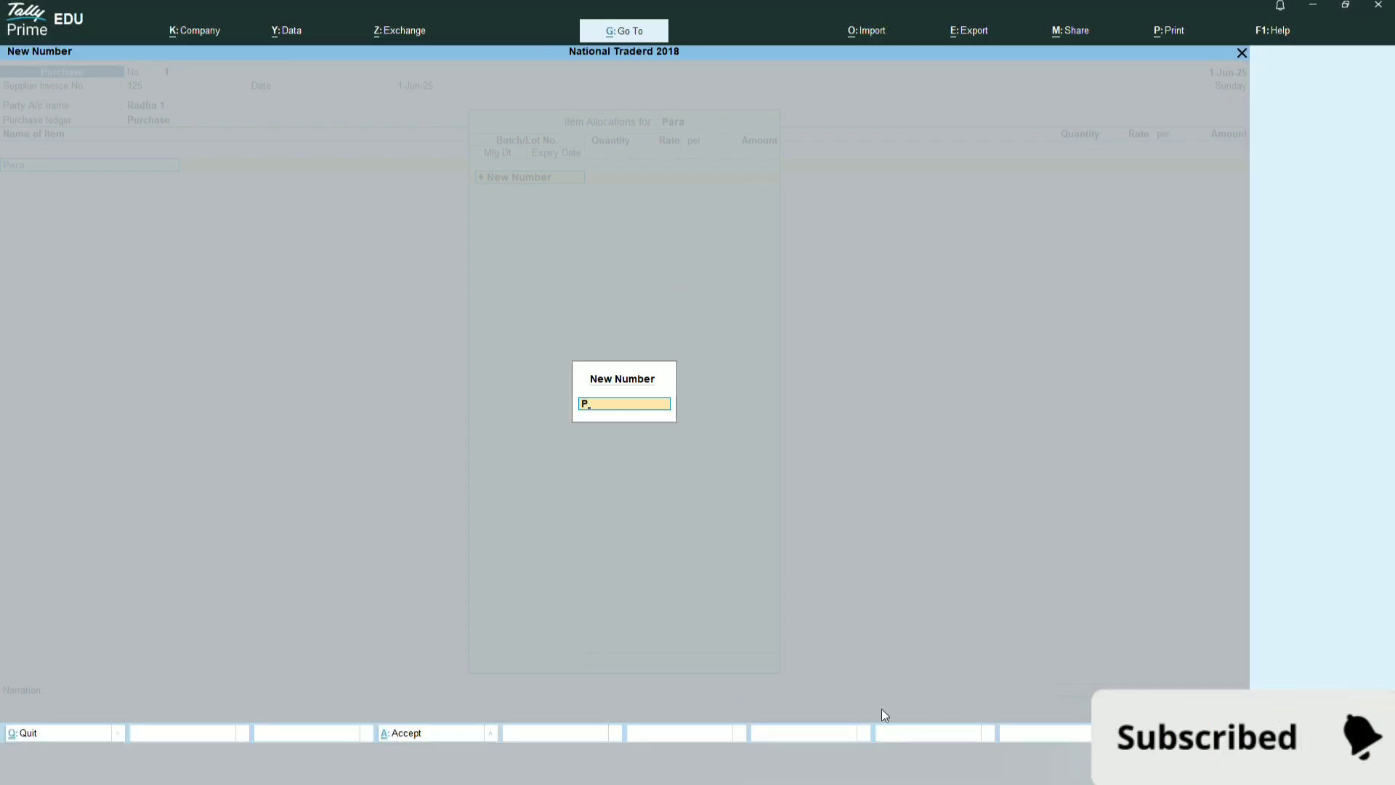
text(Pcm101)
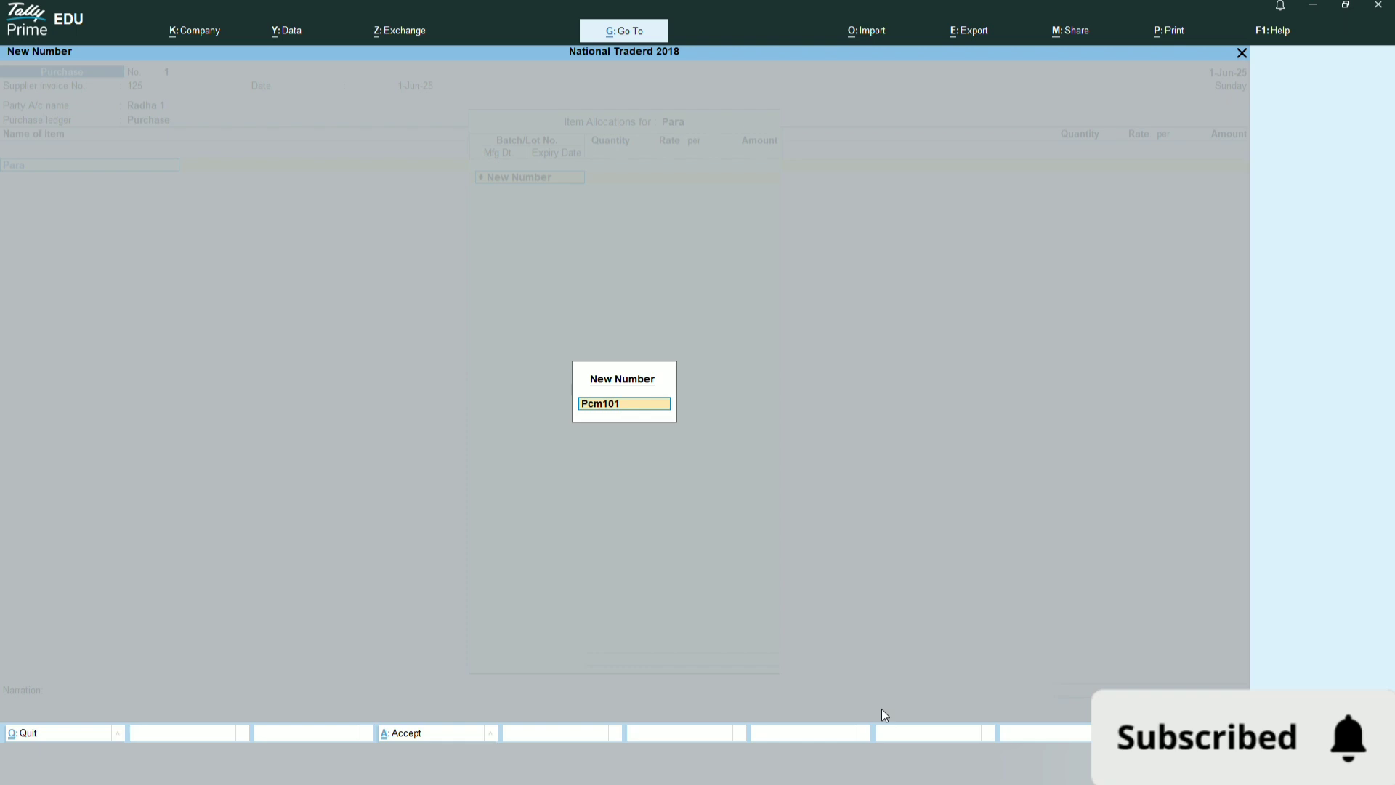
key(Return)
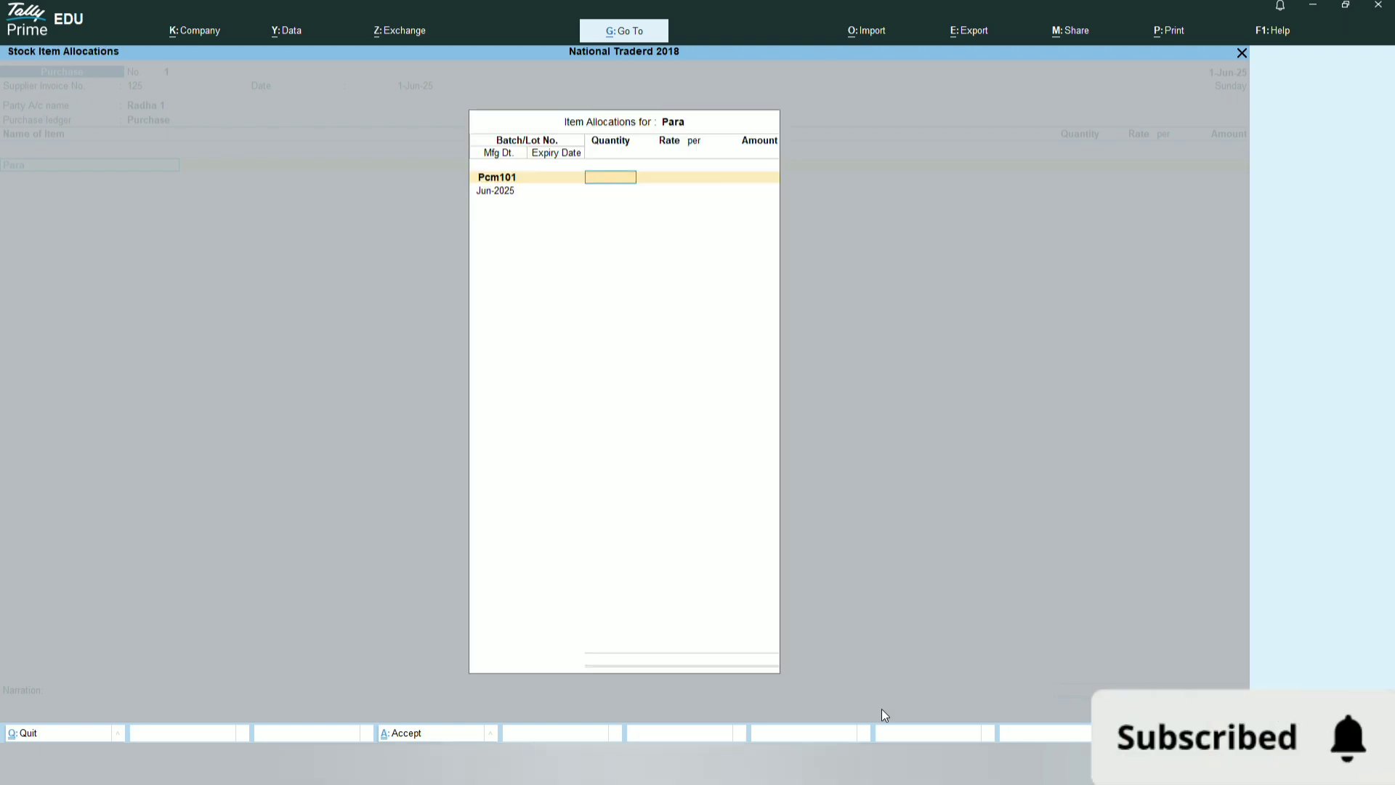
- Set batch Pcm101's quantity to 100 bx at a rate of 25 per bx
text(100)
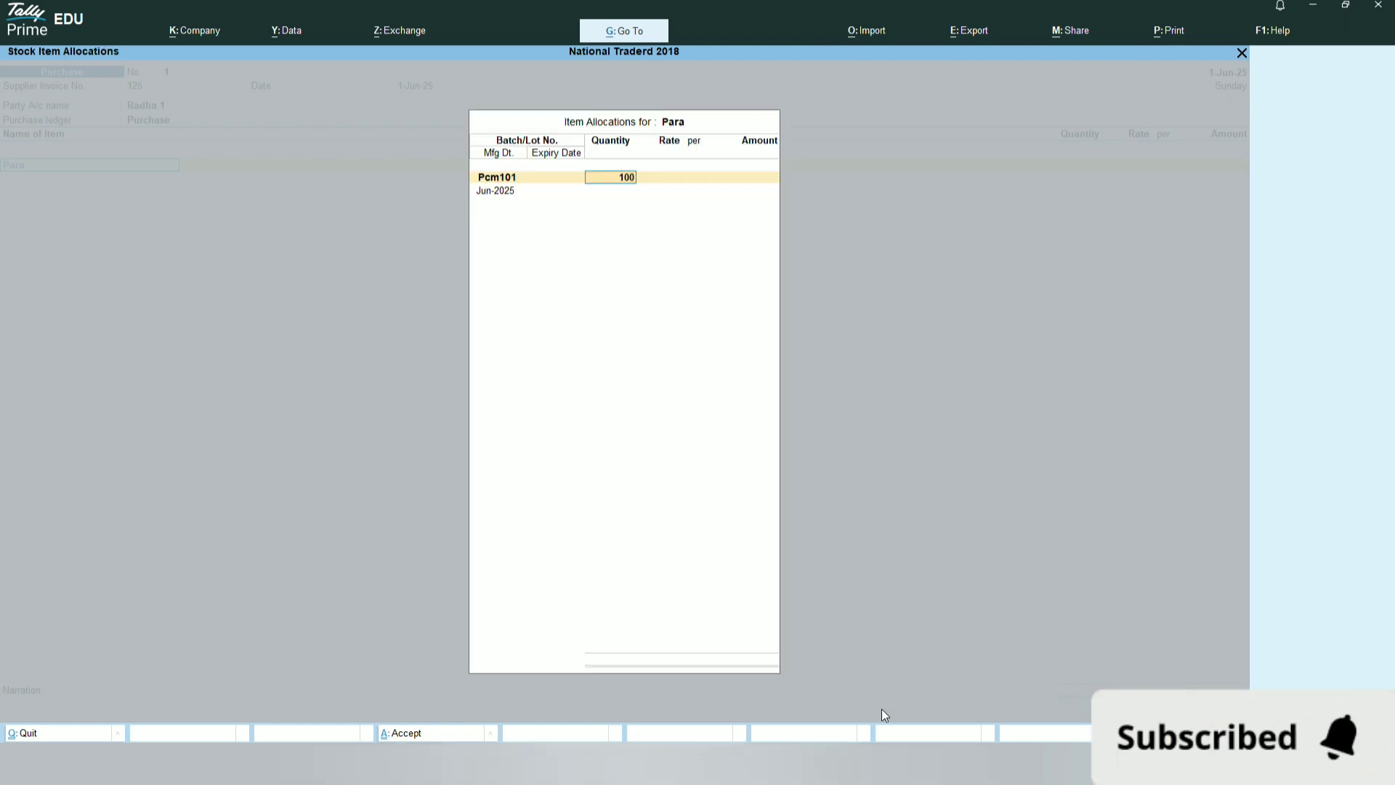
key(Return)
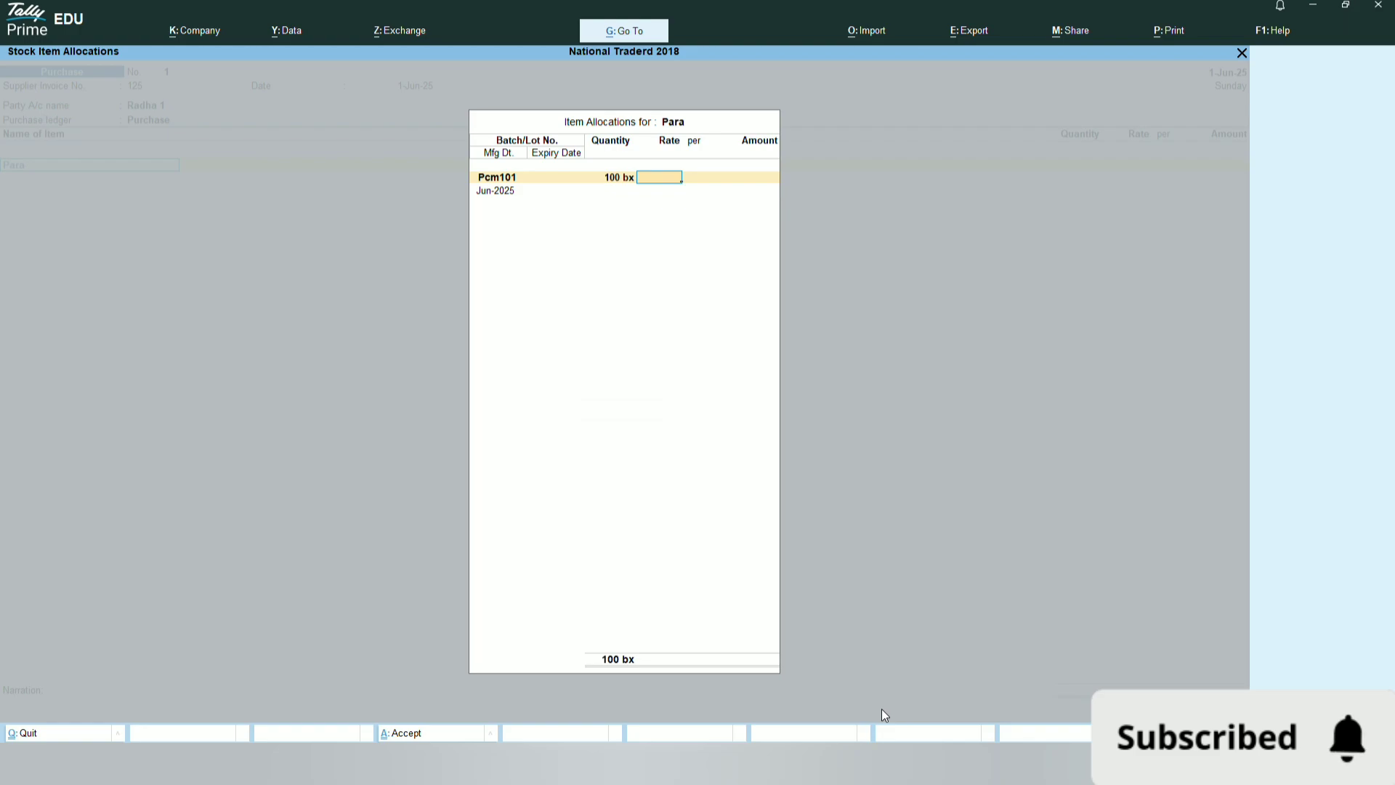
text(25)
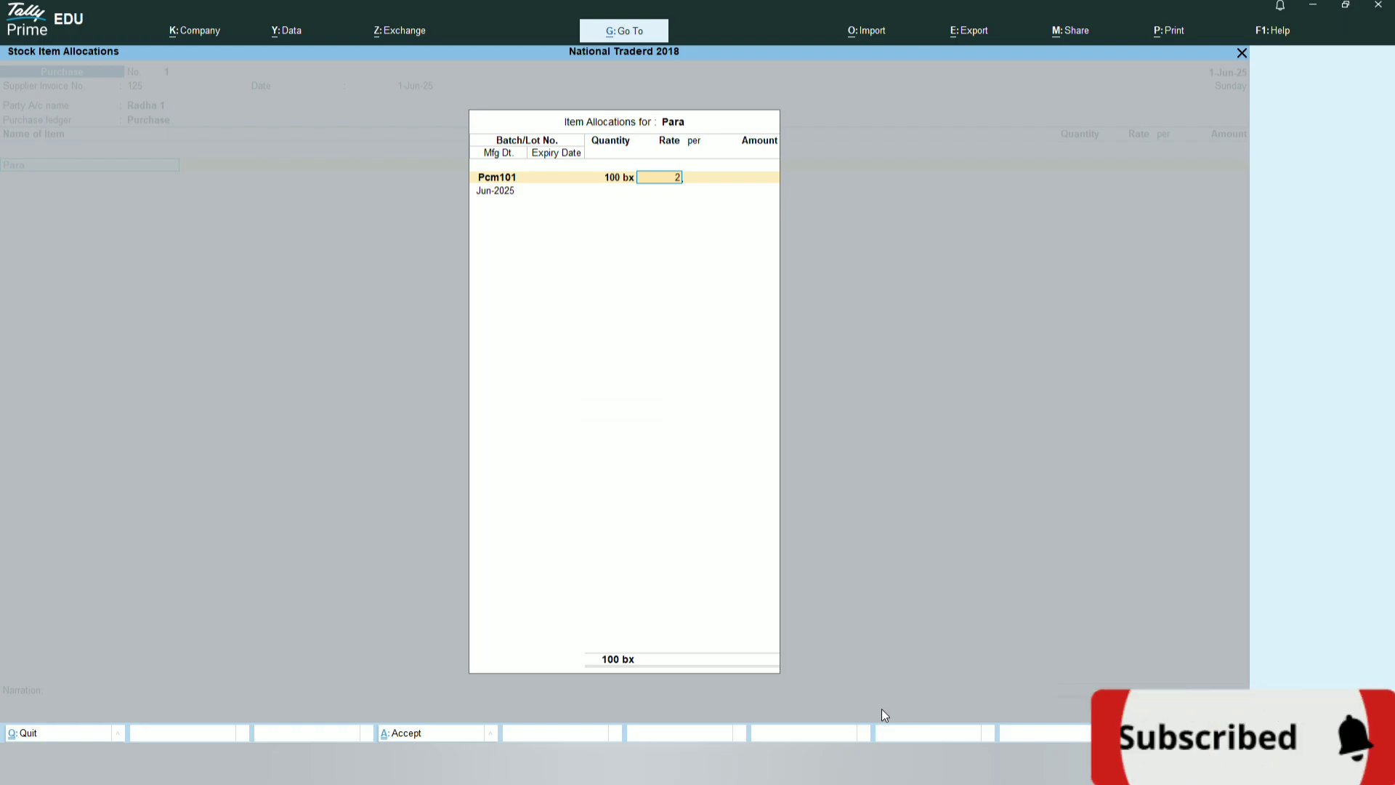
key(Return)
key(Return)
key(Return)
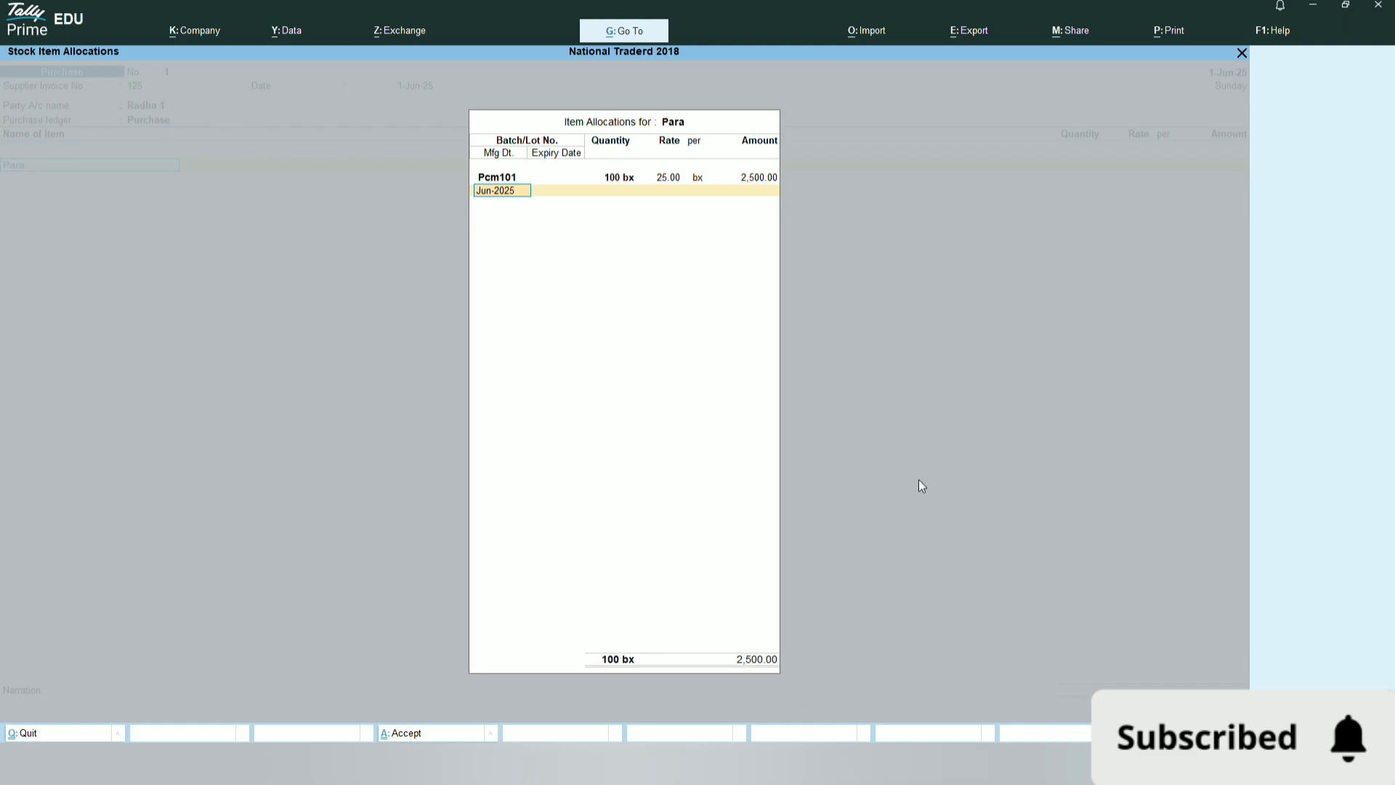
- Set batch Pcm101's manufacturing date to 1/4/2025 and expiry date to 1/12/2027, and finish the Para item line
key(Return)
text(1/4/202)
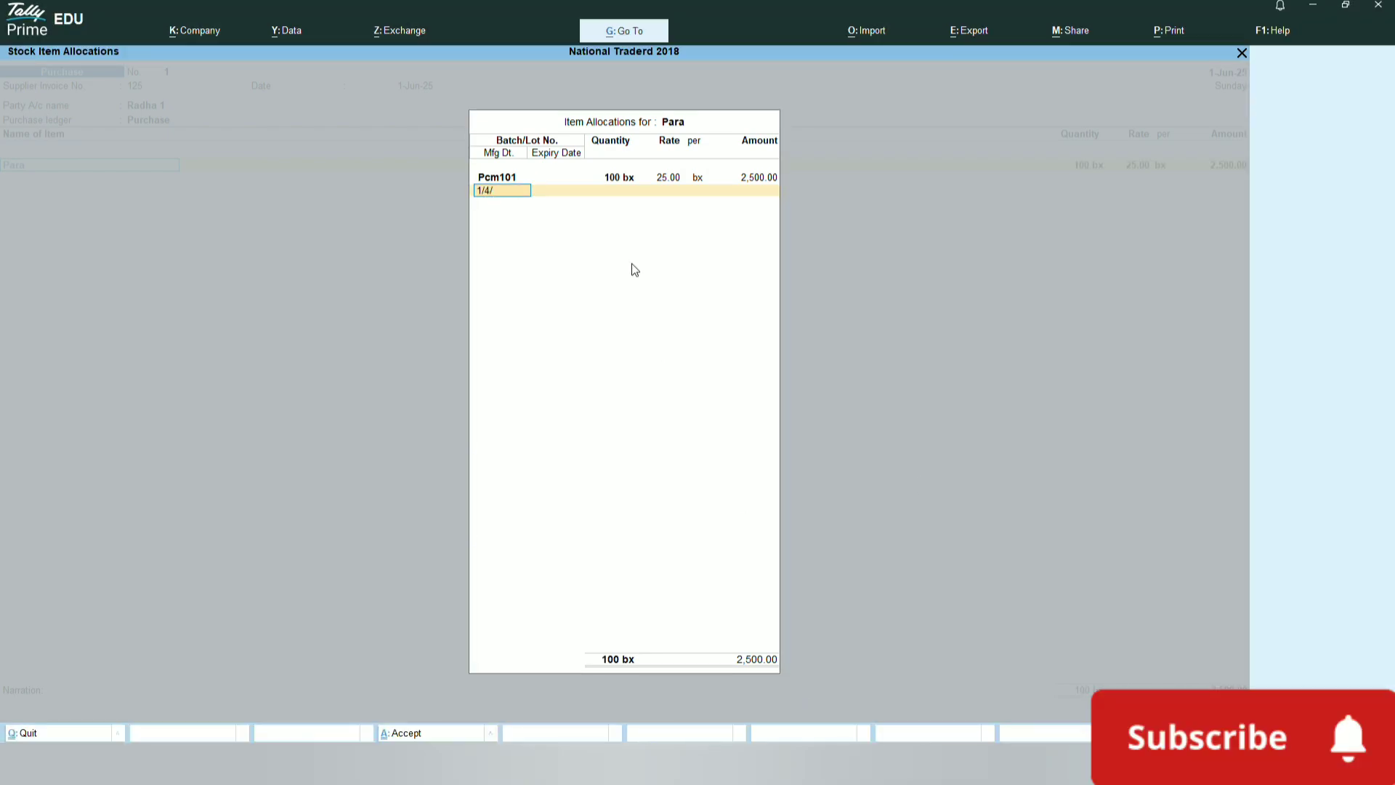
key(Return)
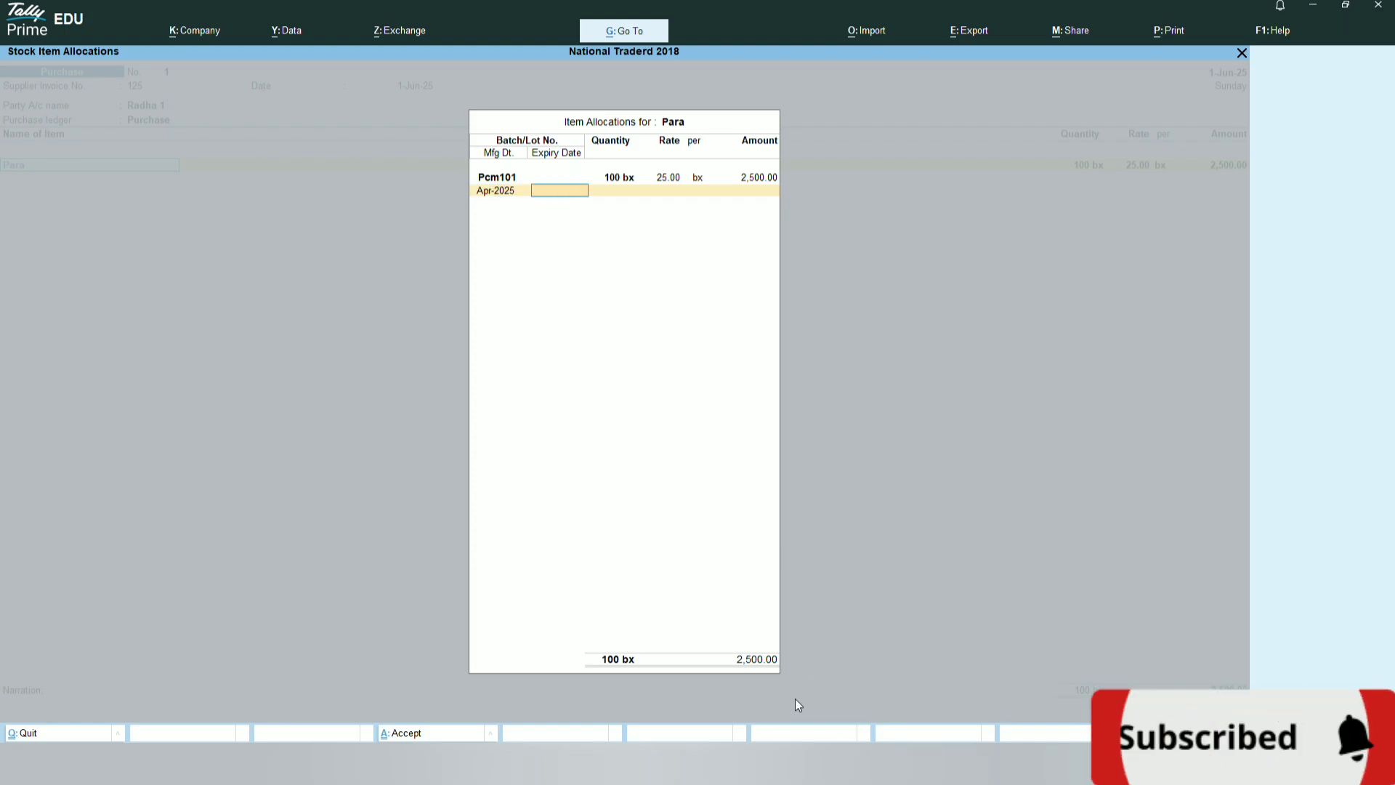
click(789, 764)
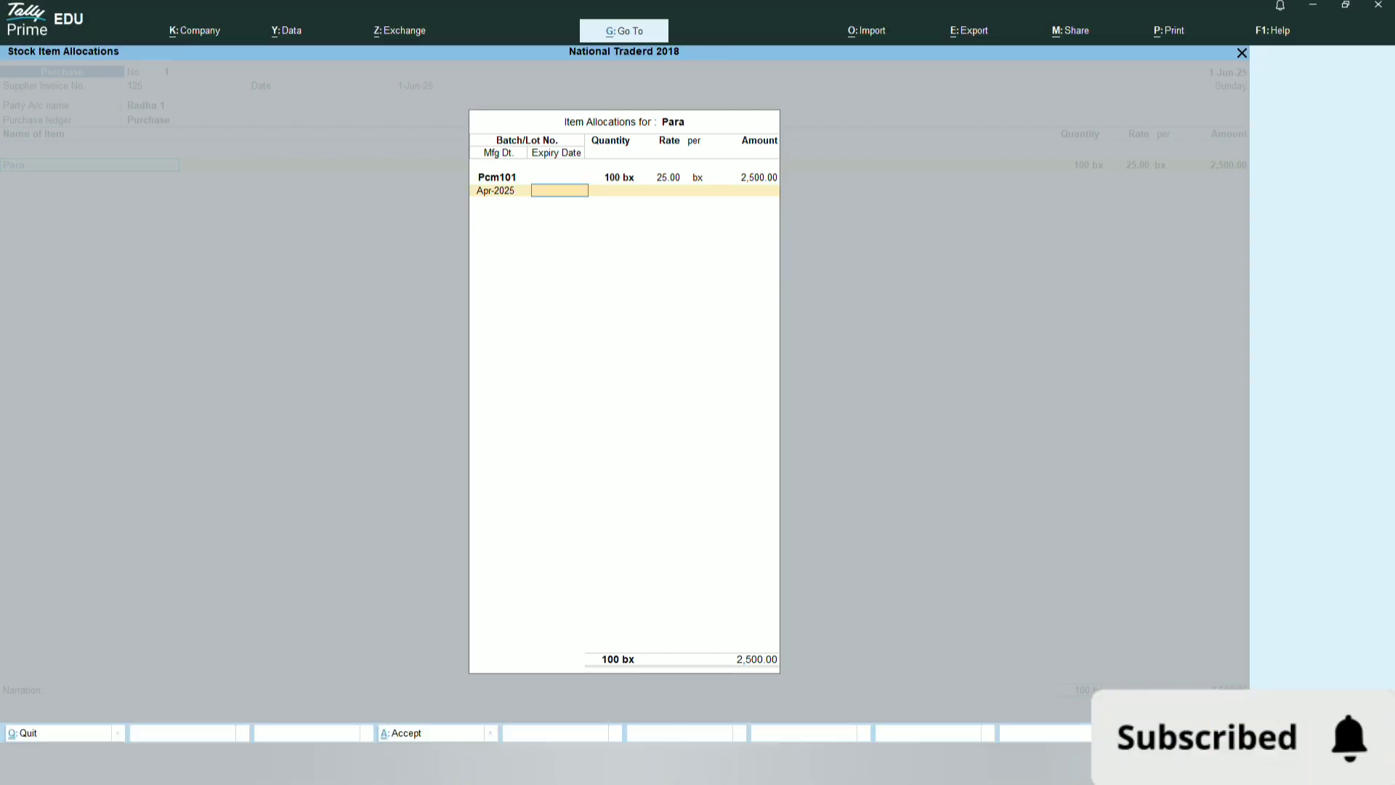
text(/122027)
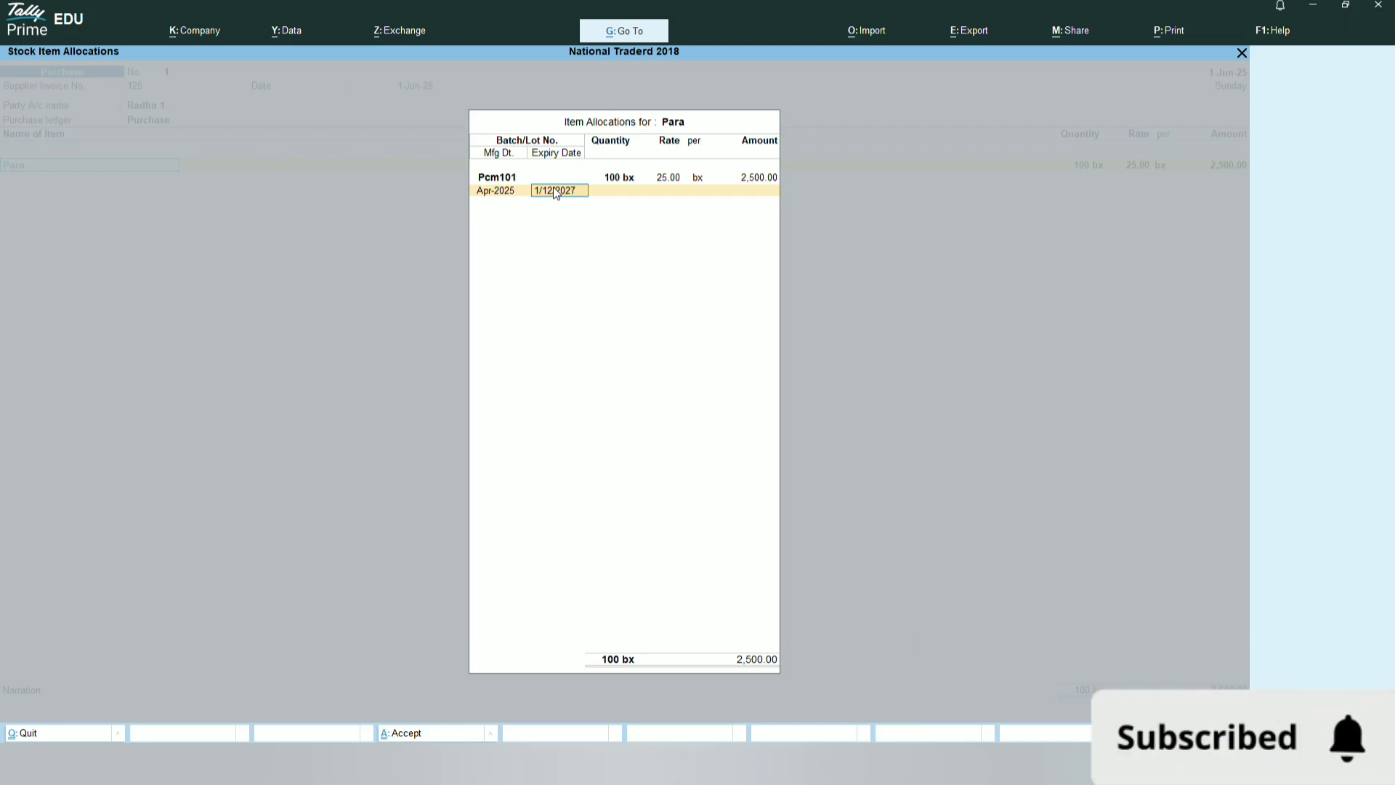
key(Return)
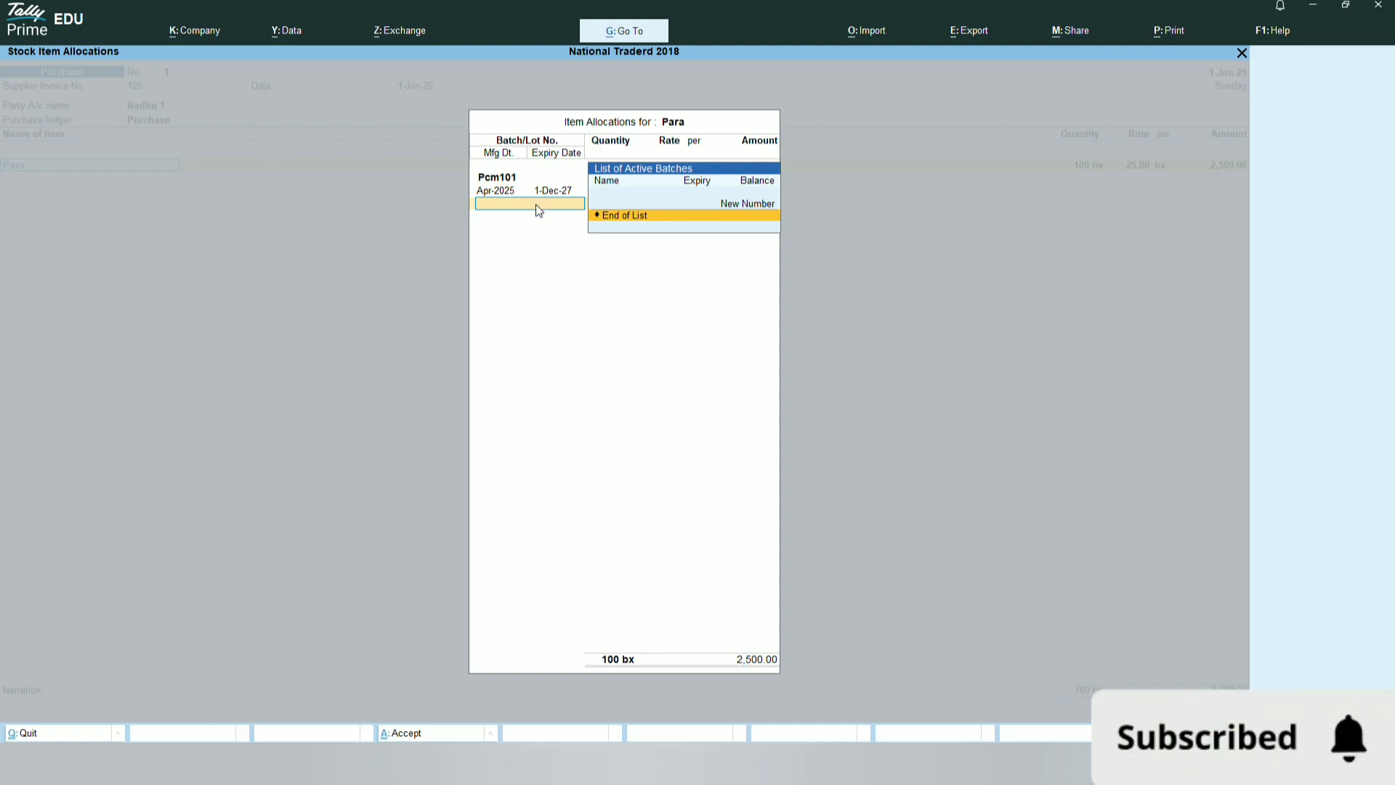
key(Return)
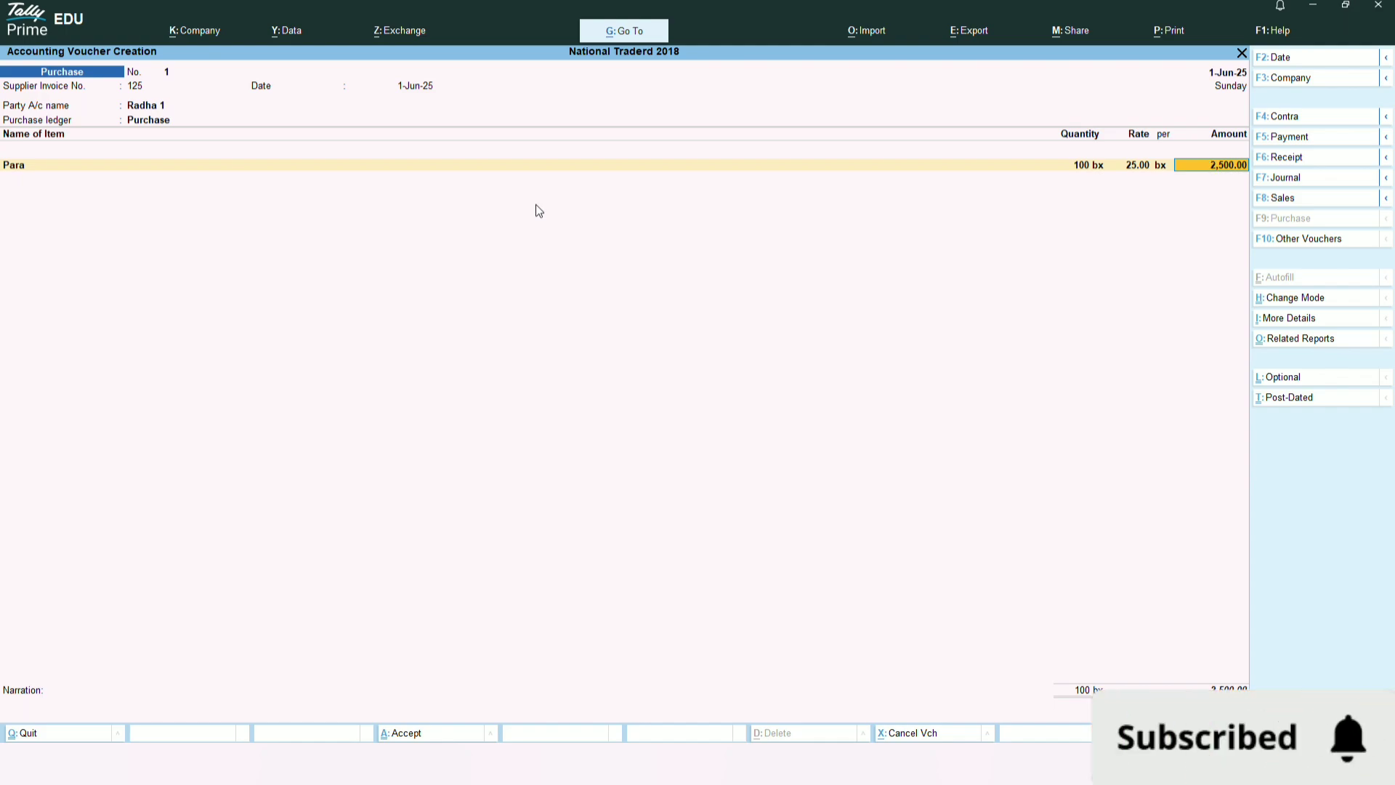
key(Return)
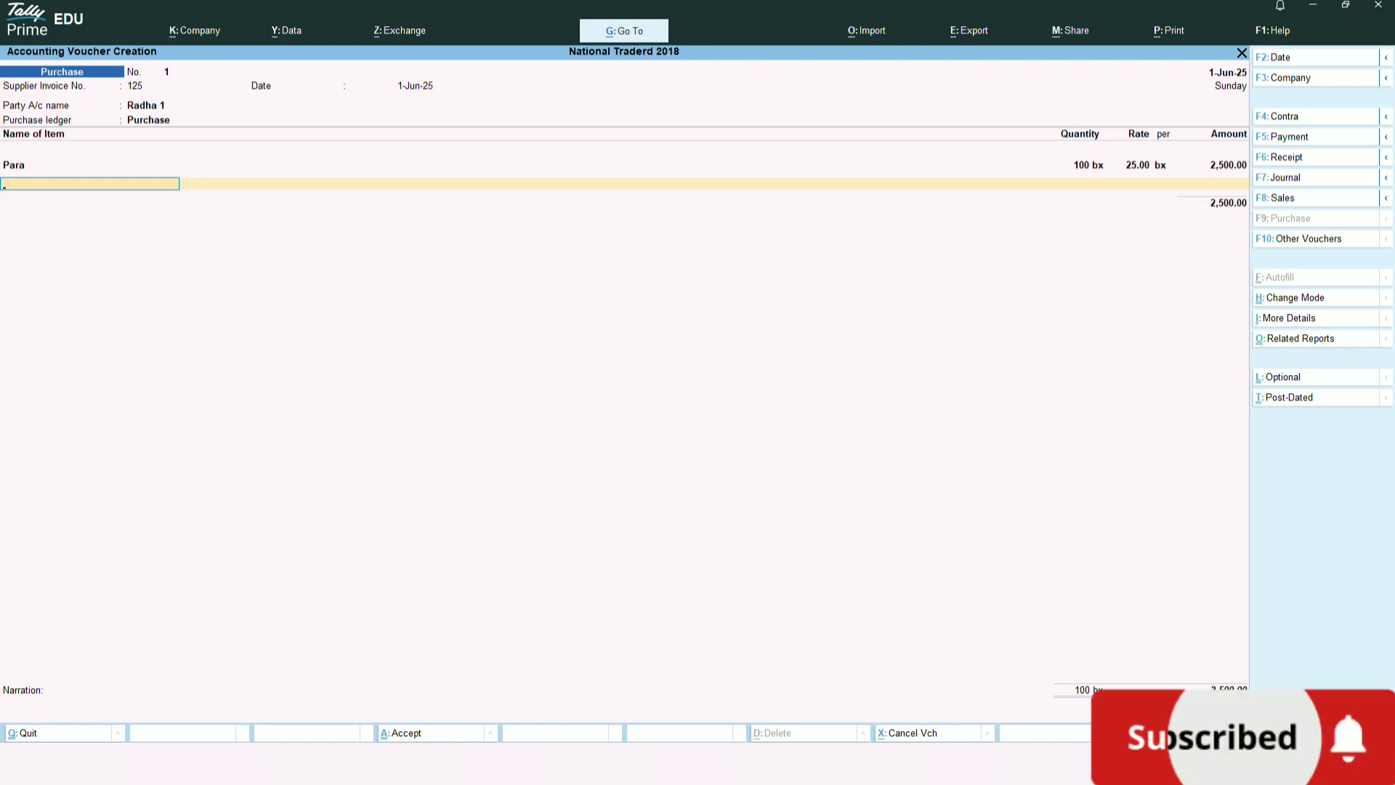
- Add a second Para line to the purchase voucher and allocate it to a new batch numbered Pcm102
key(alt+Tab)
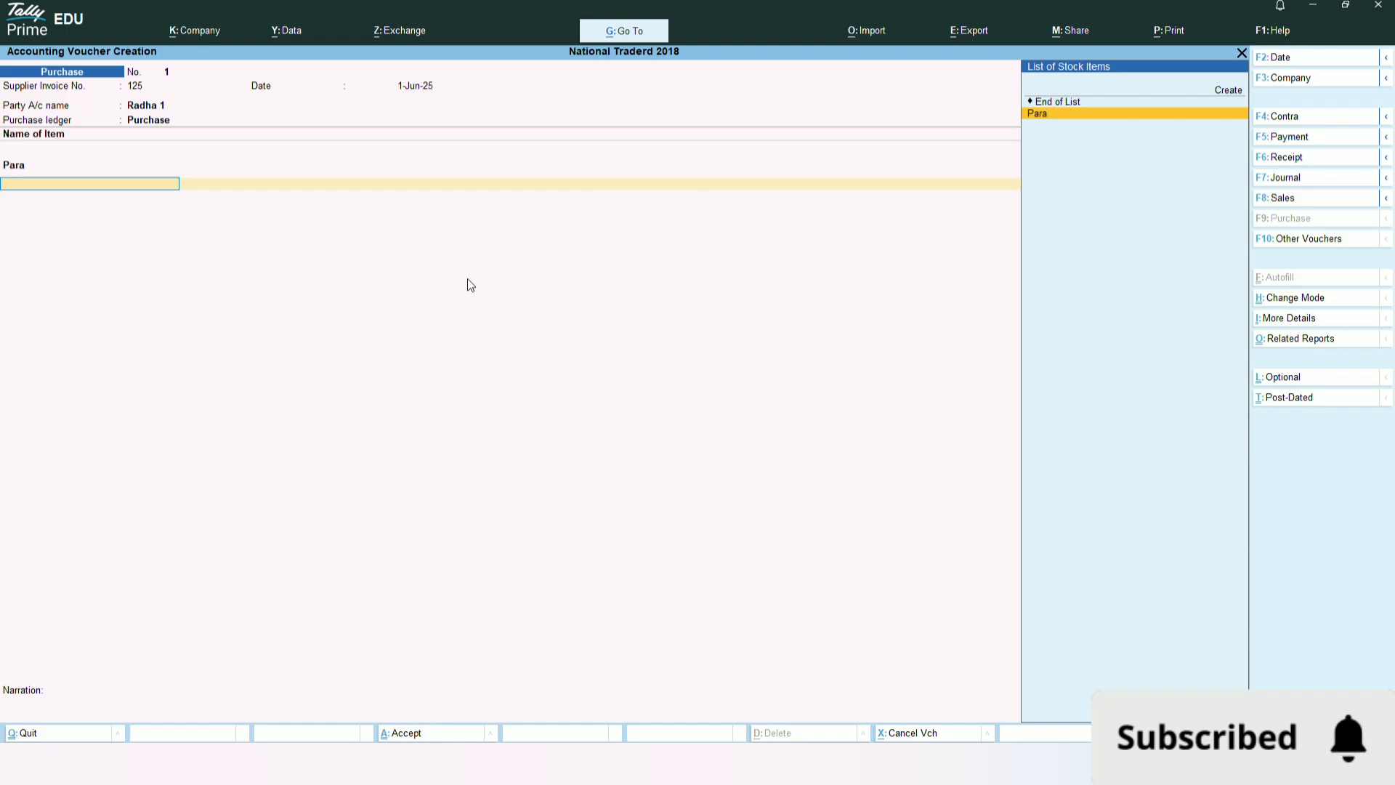
key(Return)
key(Return)
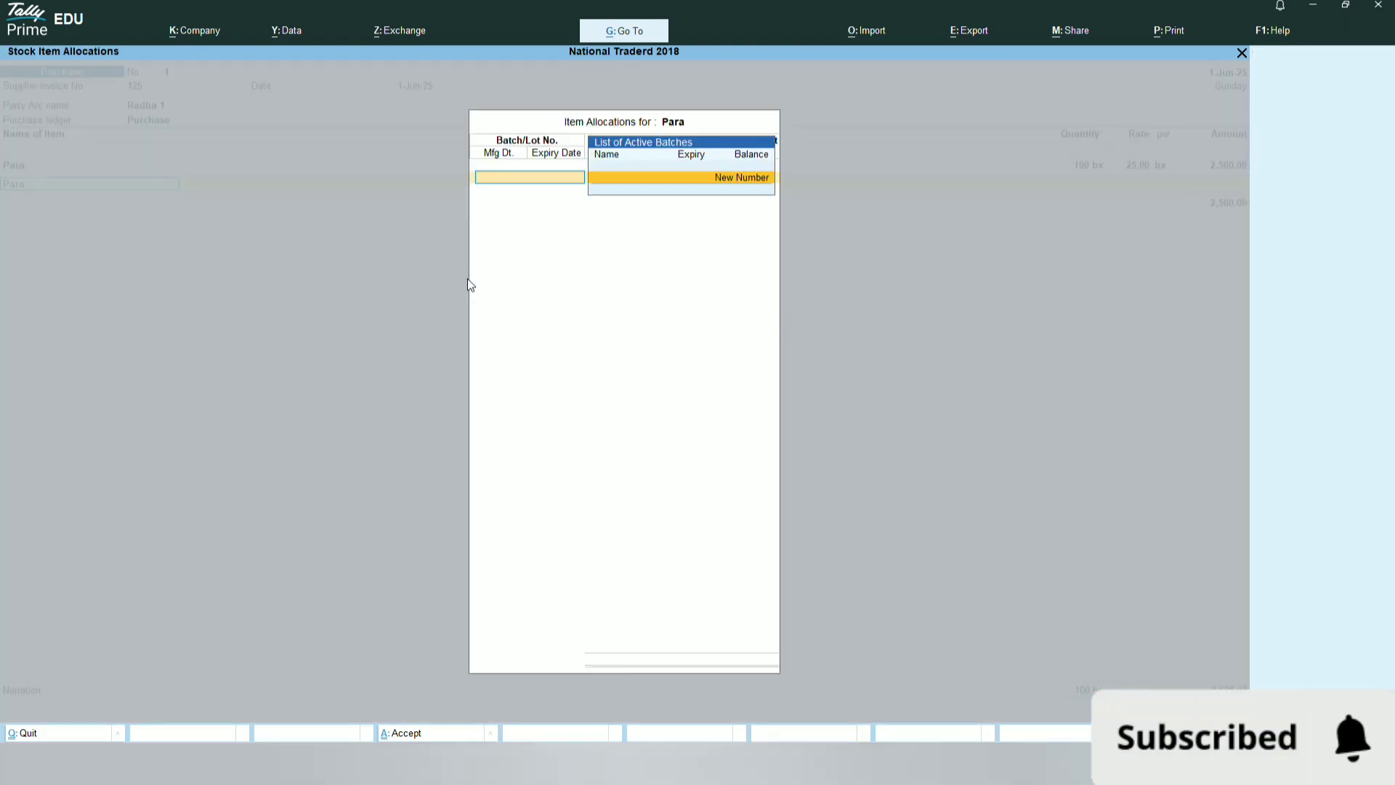
key(Return)
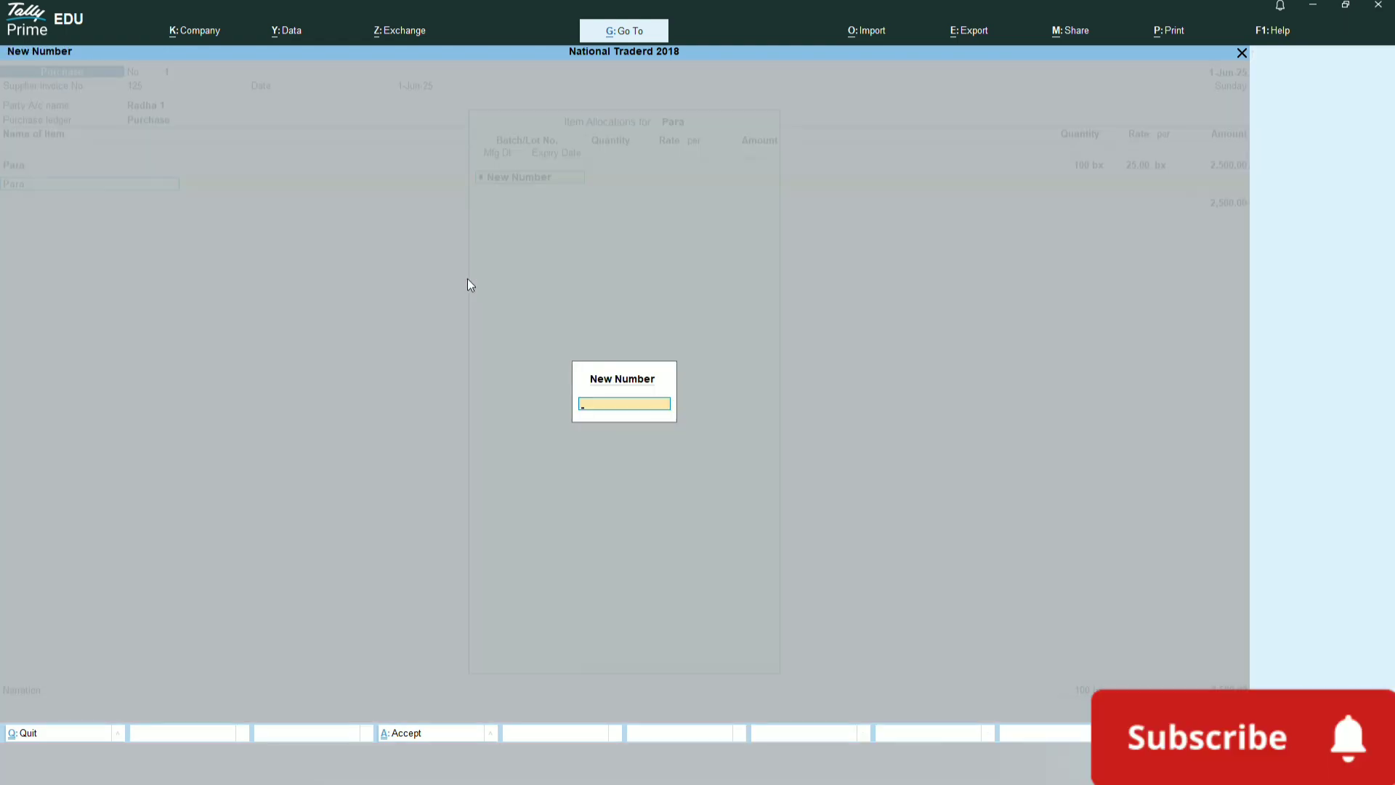
text(Pcm)
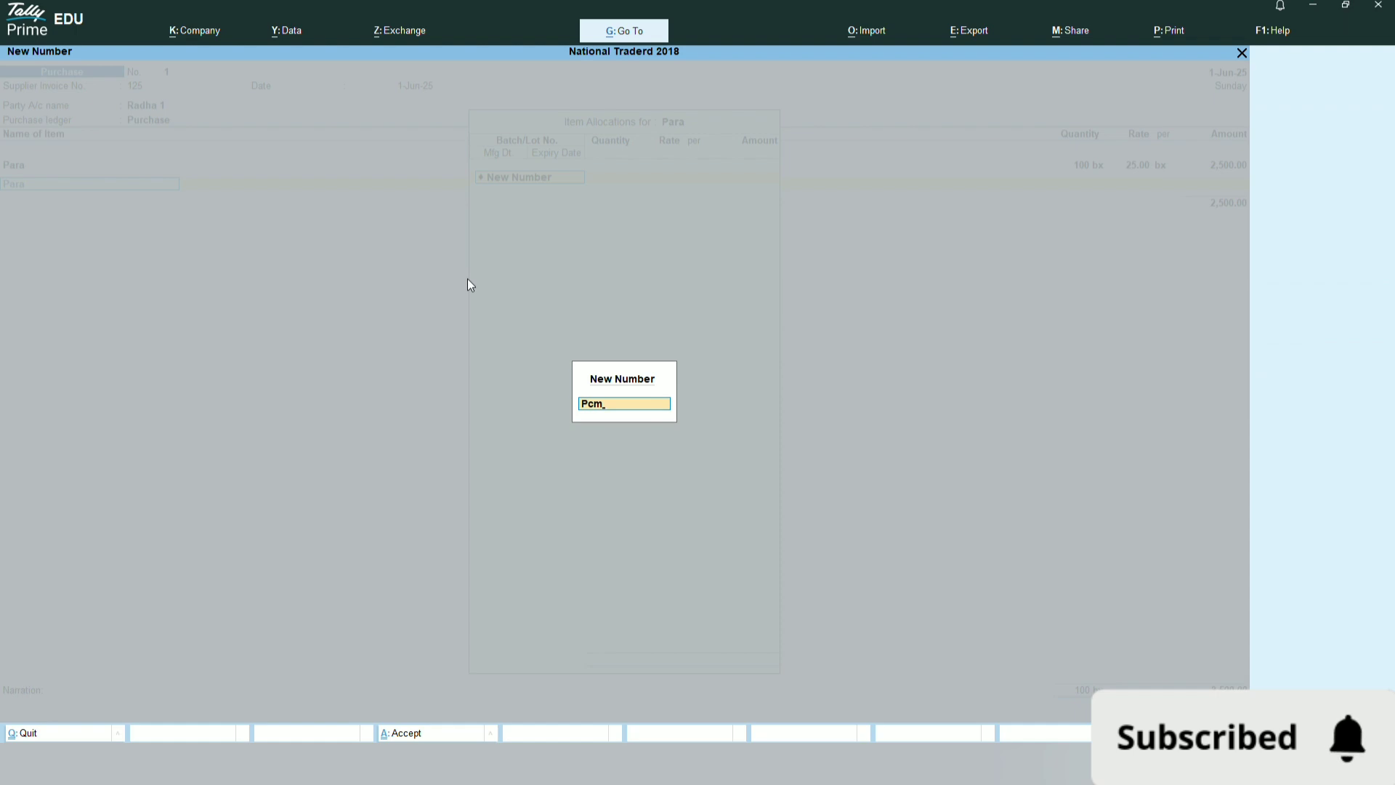
text(102)
key(Return)
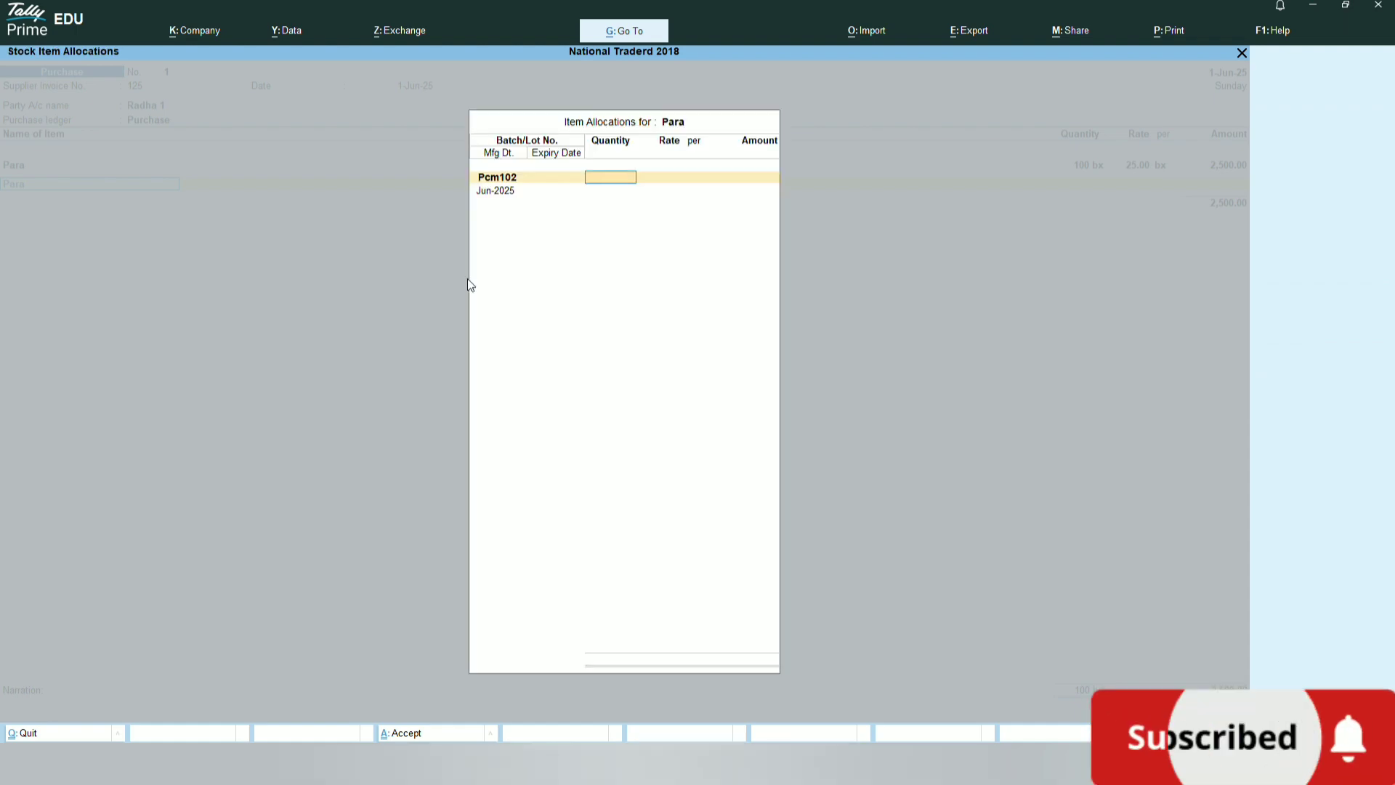
- Set batch Pcm102's quantity to 125 bx at a rate of 28 per bx, keeping the calculated amount
text(125)
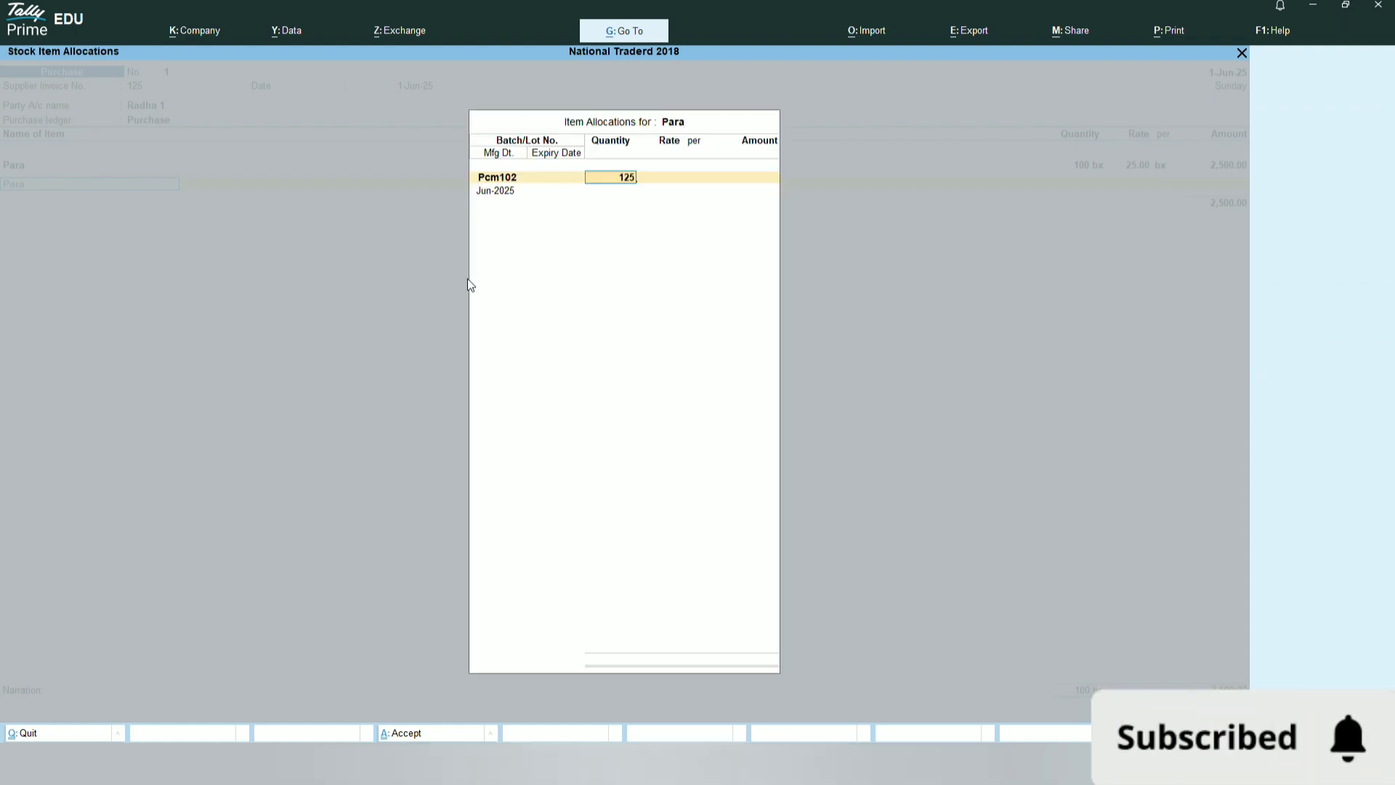
key(Return)
text(2)
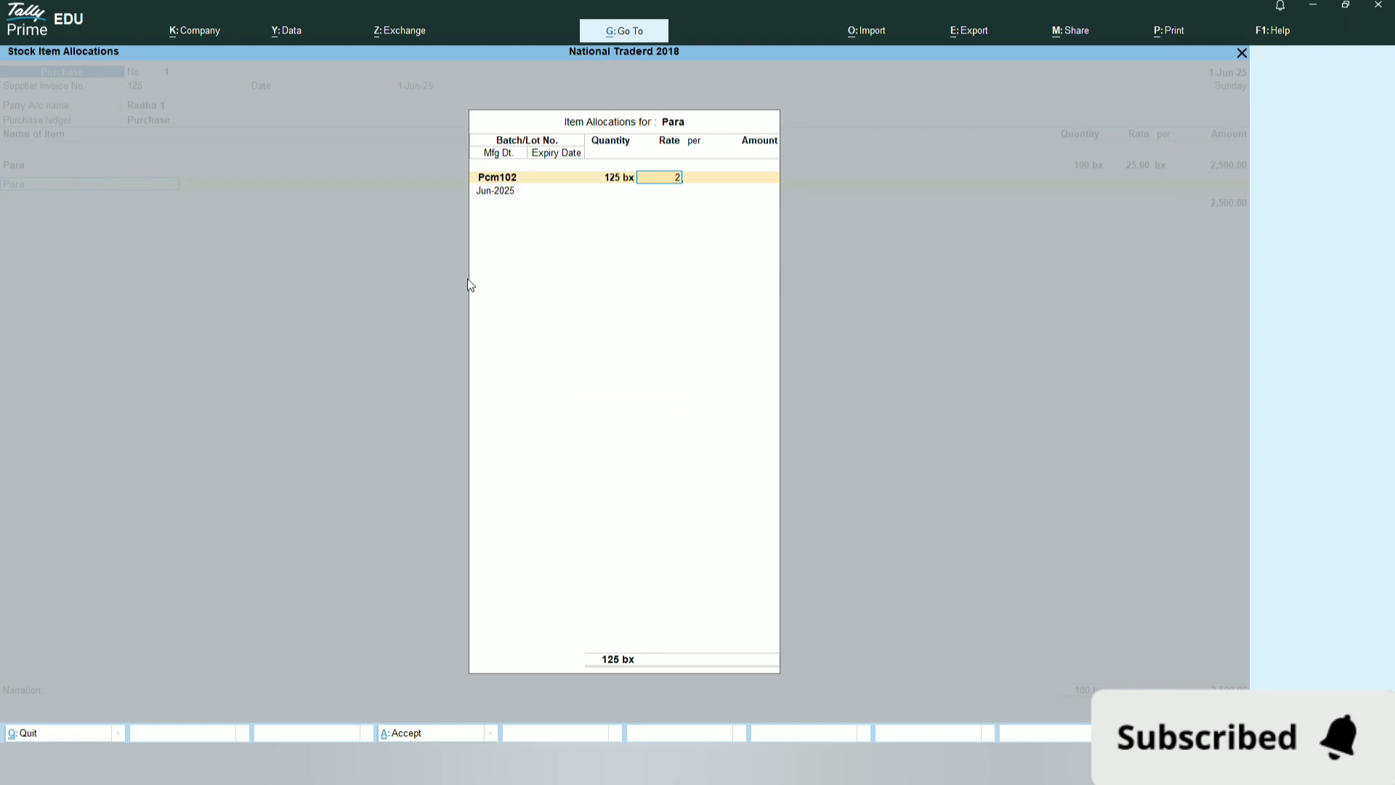
text(8)
key(Return)
key(Return)
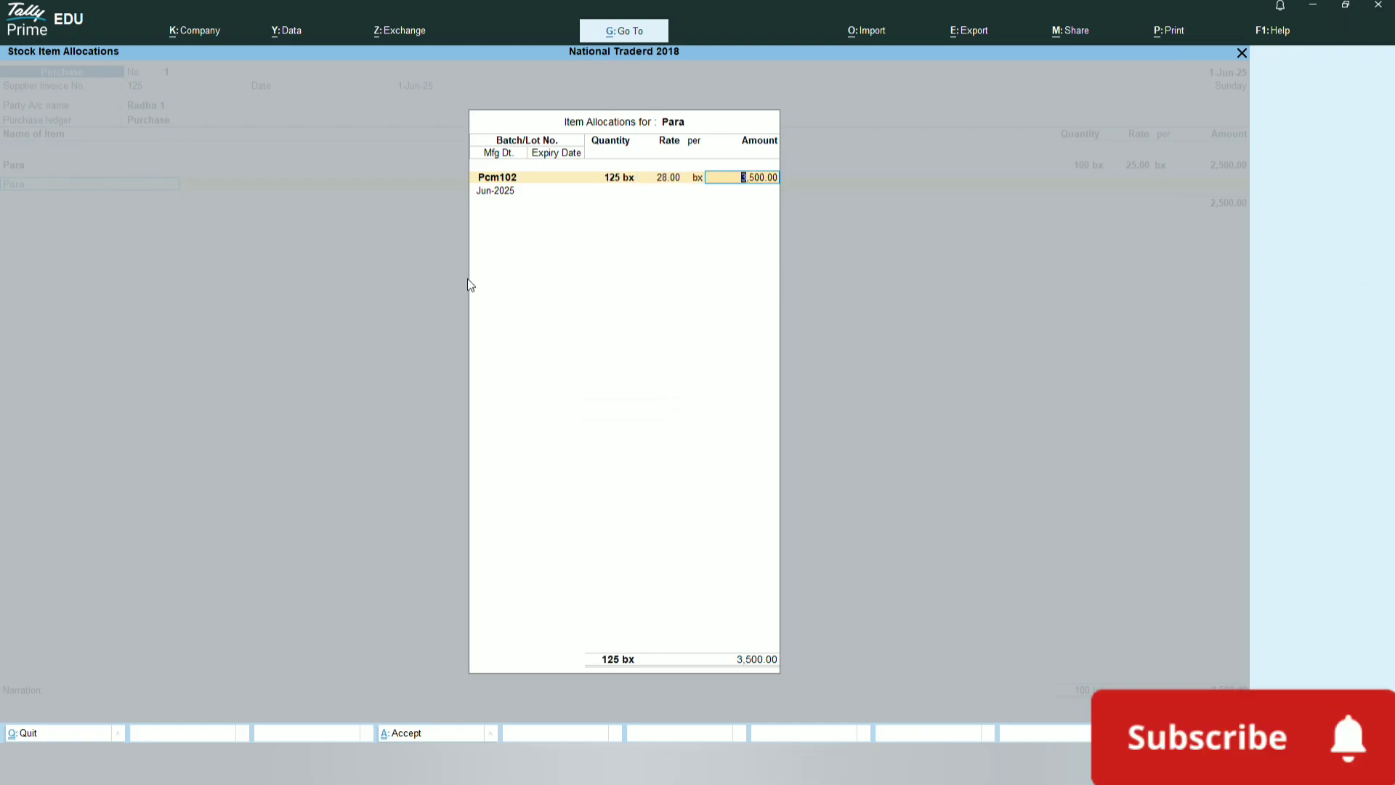
key(Return)
- Set batch Pcm102's manufacturing date to 1/4/2025 and expiry date to 1/3/2028, and finish the second Para line
text(1)
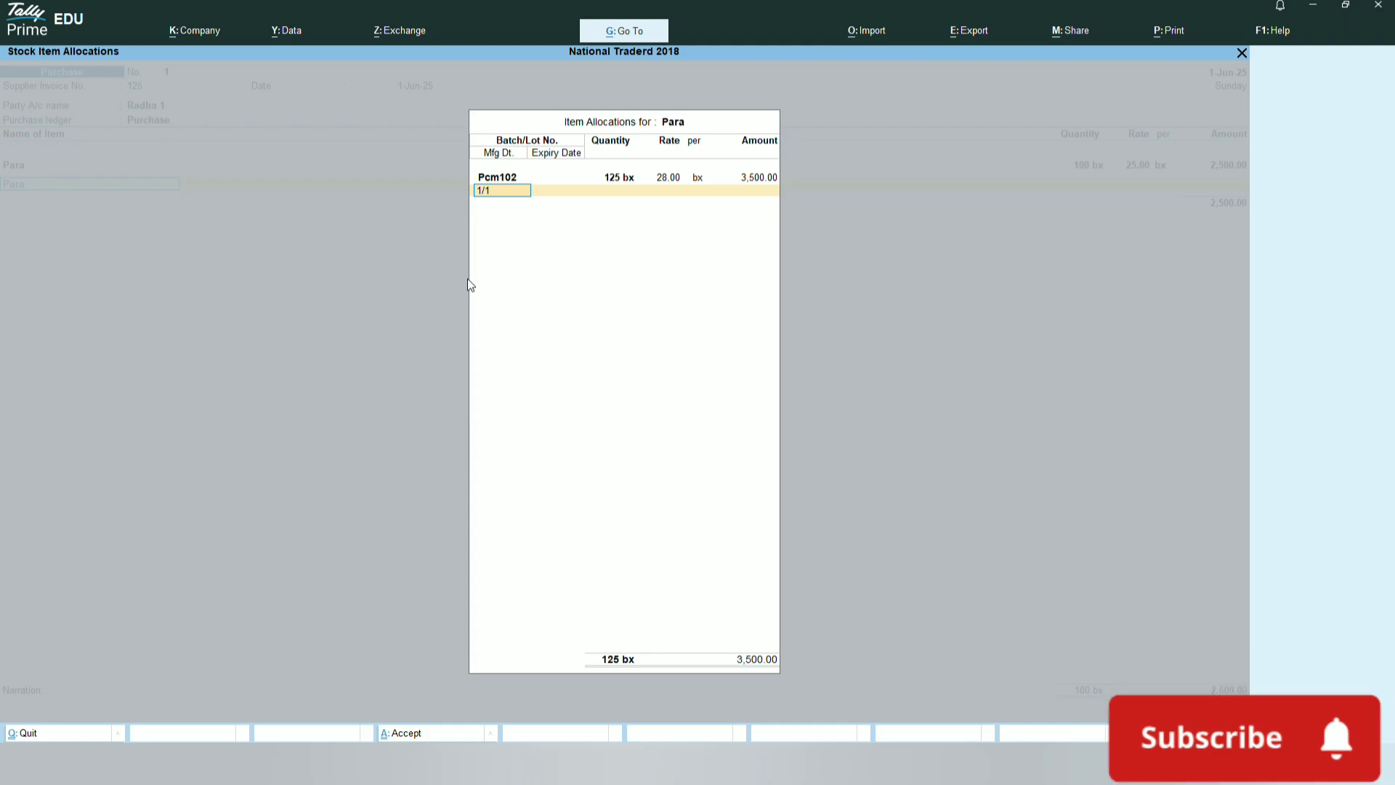
text(/4/202)
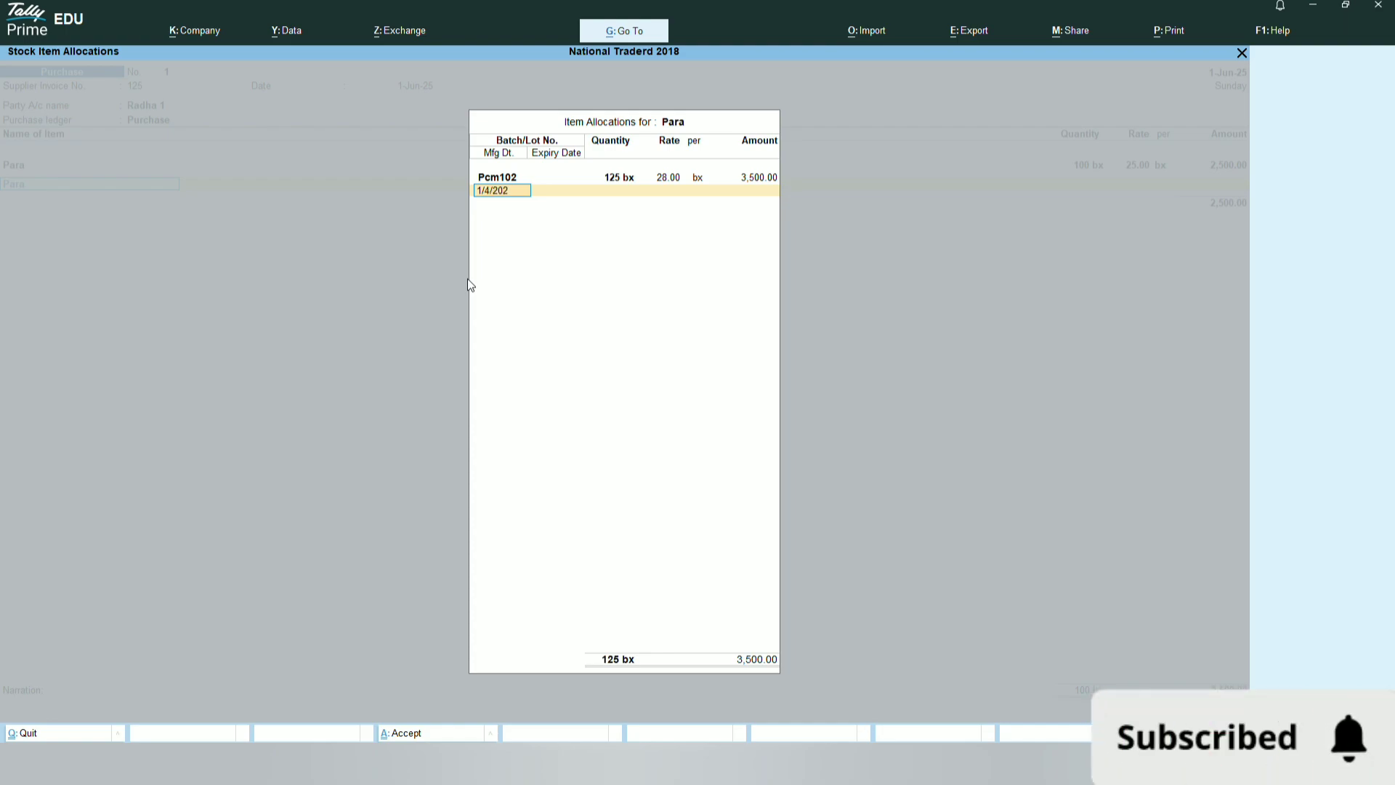
text(5)
key(Return)
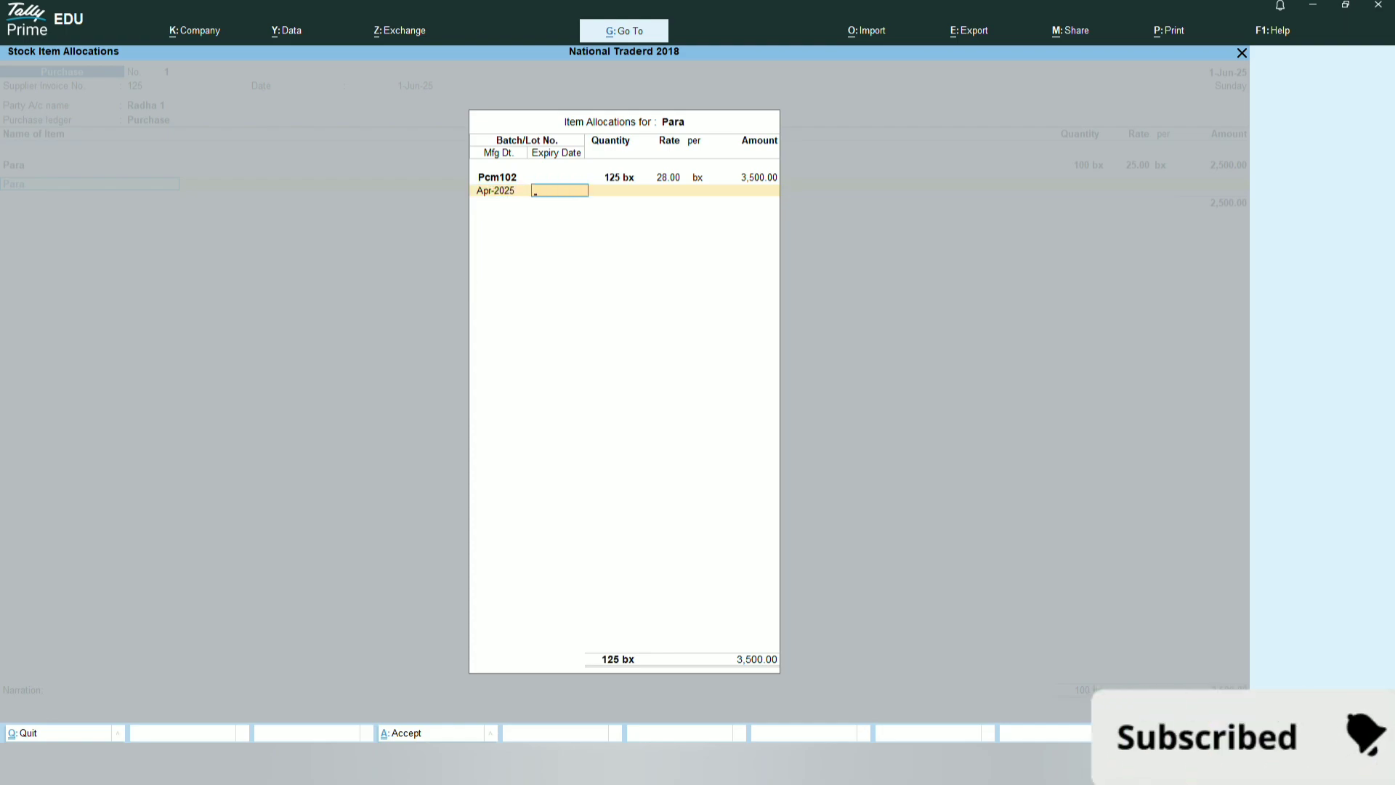
key(Return)
key(Return)
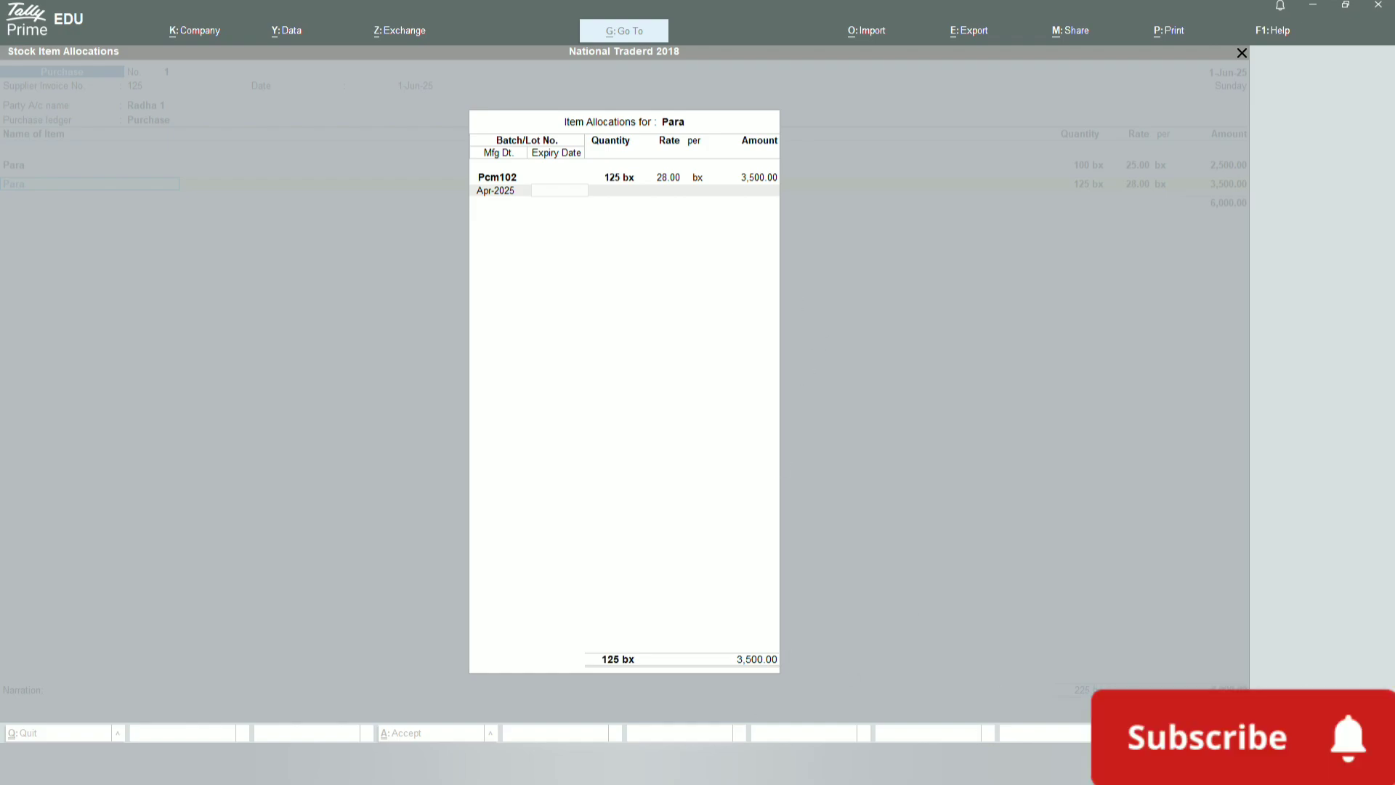
text(1)
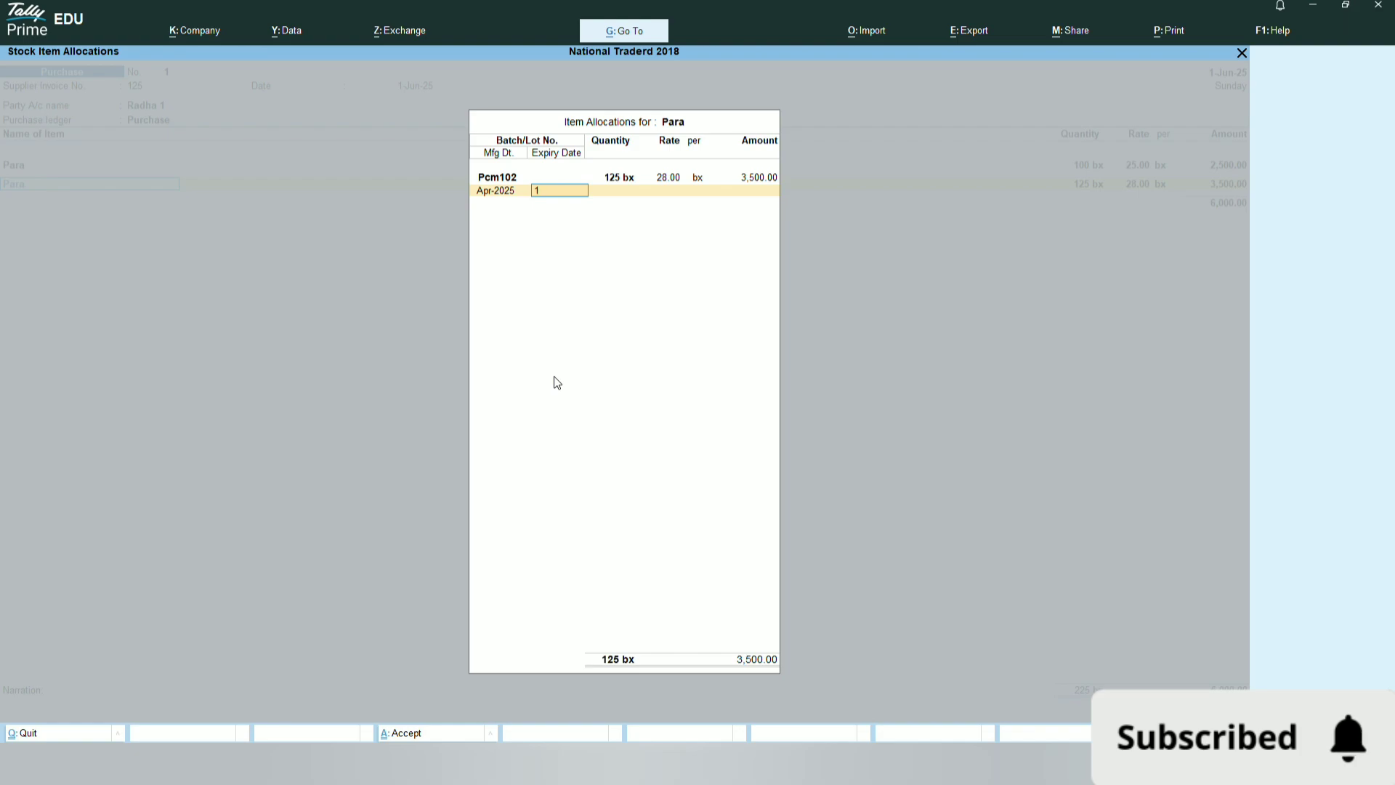
text(/3/202)
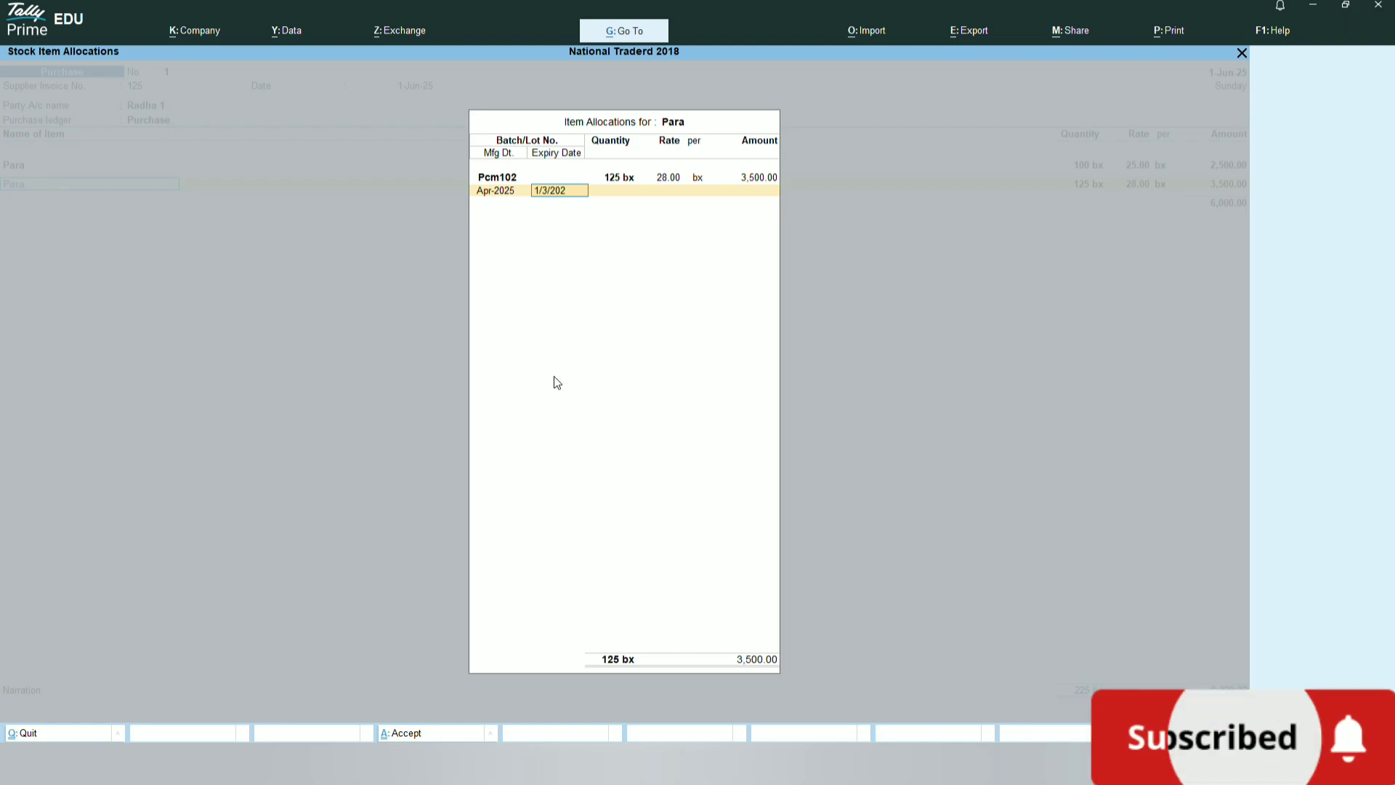
text(8)
key(Return)
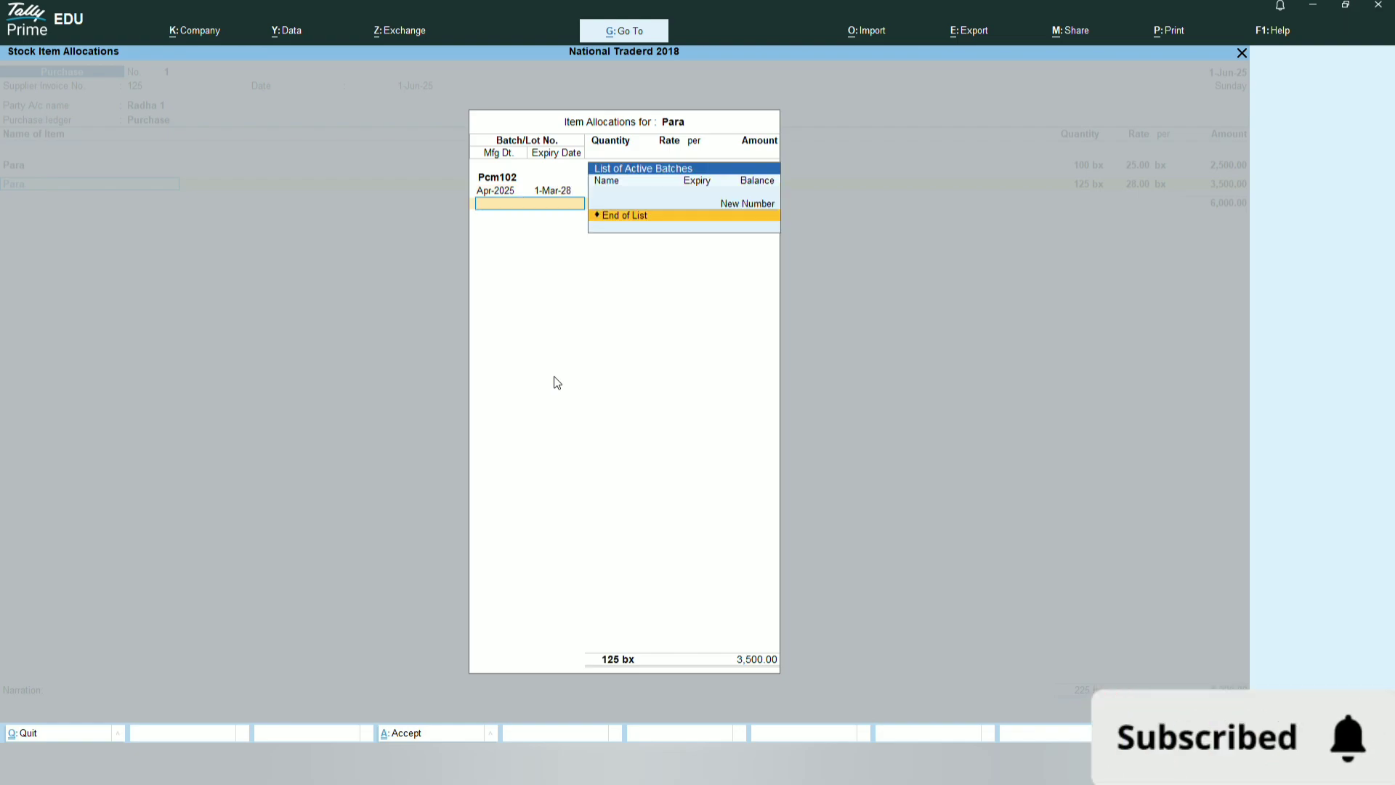
key(Return)
key(Return)
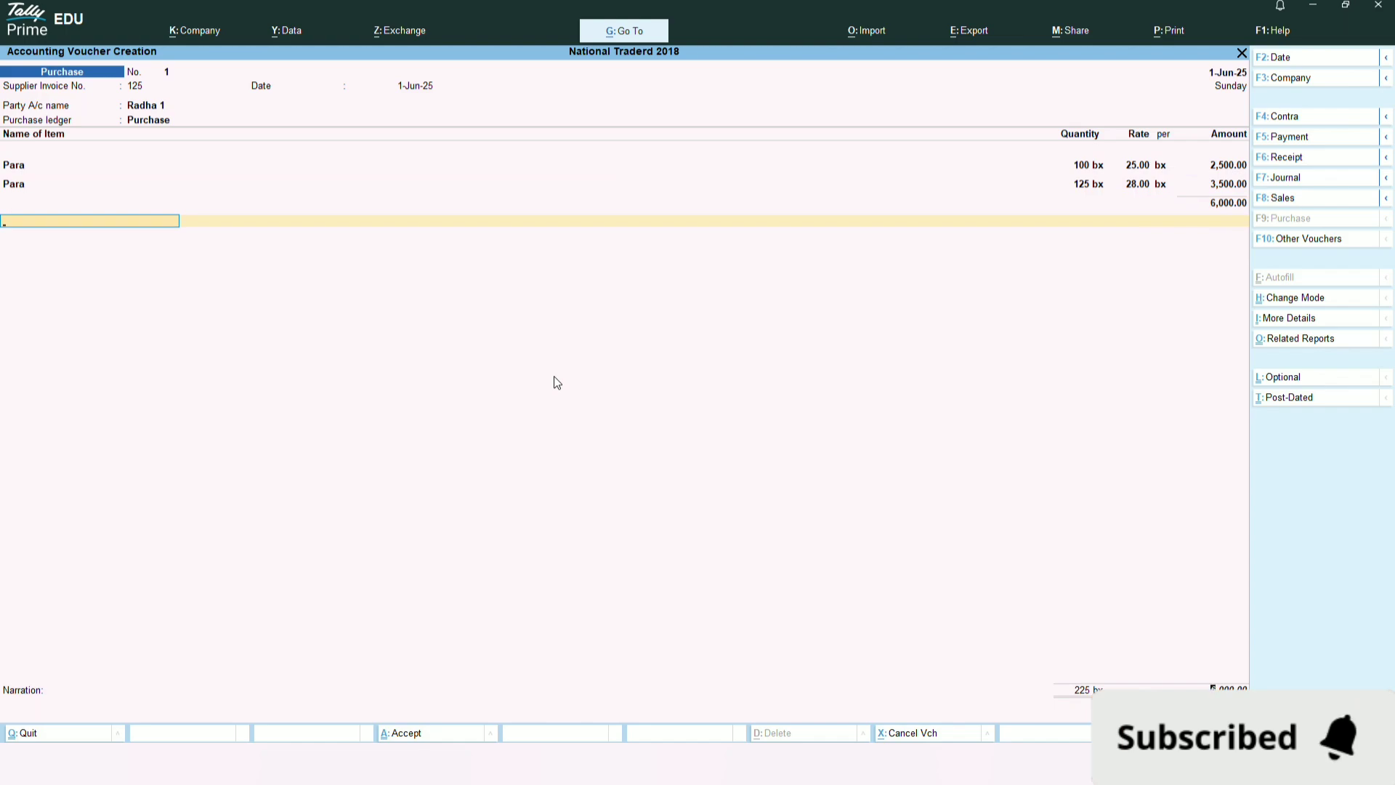
- End the item list, accept the bill-wise details with new reference 125, and save the purchase voucher without a narration
key(Return)
key(Return)
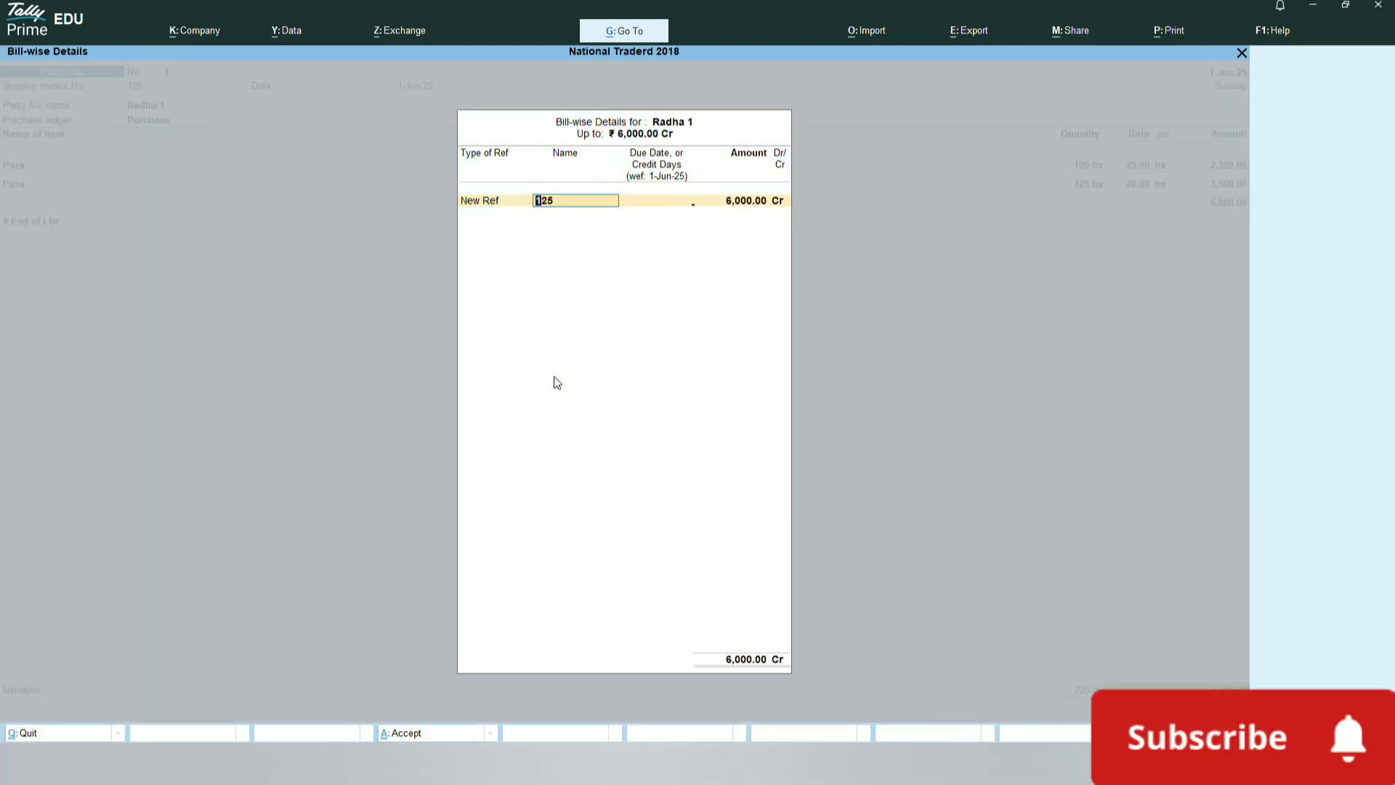
key(Return)
key(Return)
key(Return)
key(Return)
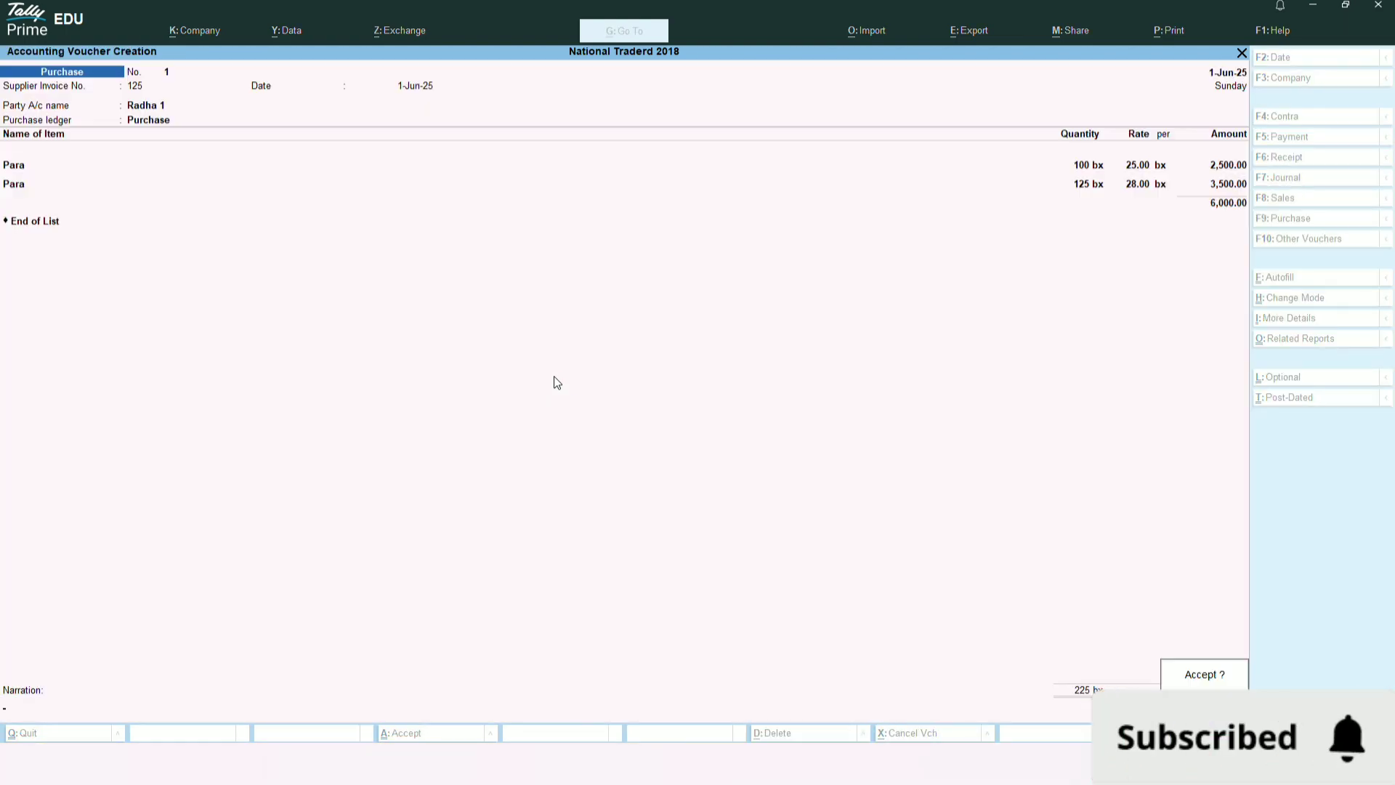
key(Return)
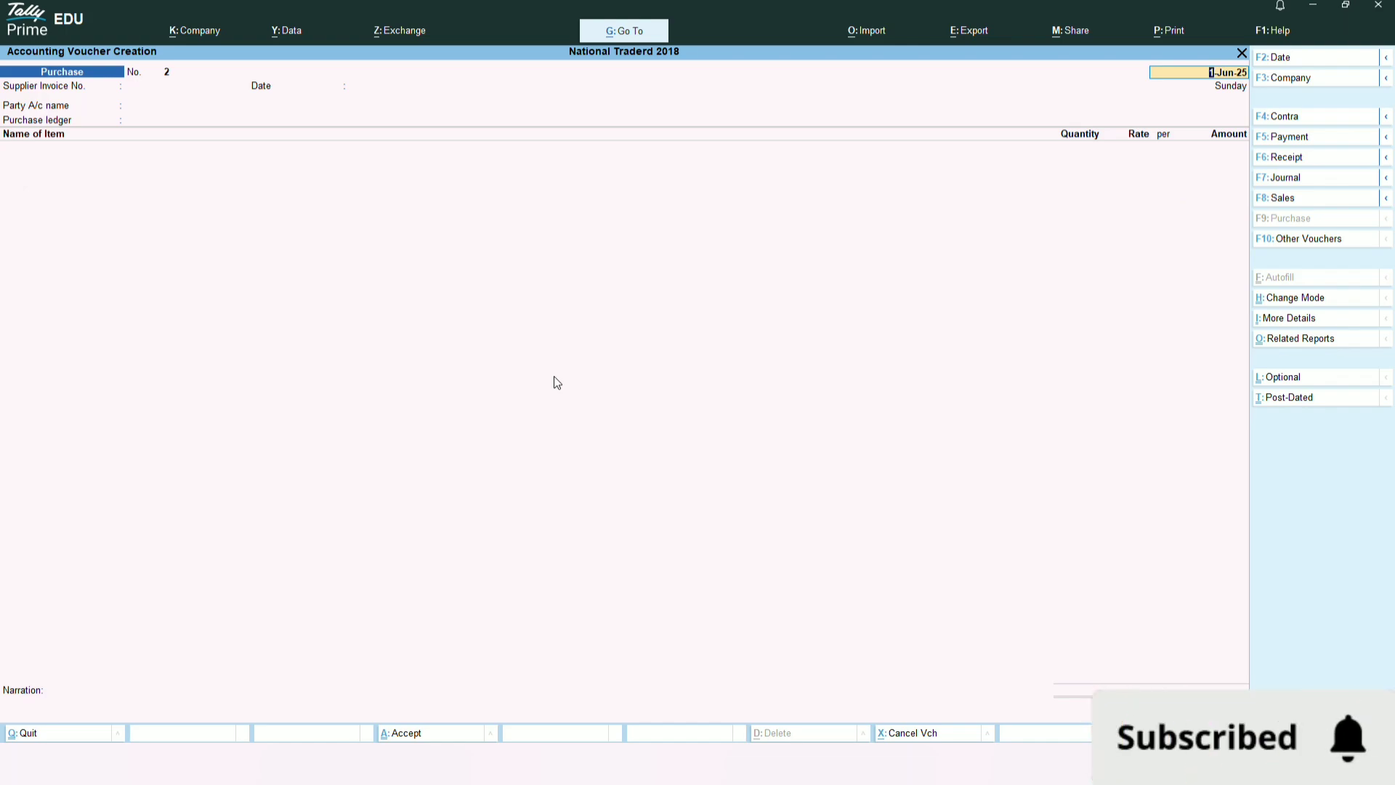
- Quit voucher creation and view Para's monthly summary from the Stock Summary report, returning to the Gateway of Tally
key(Escape)
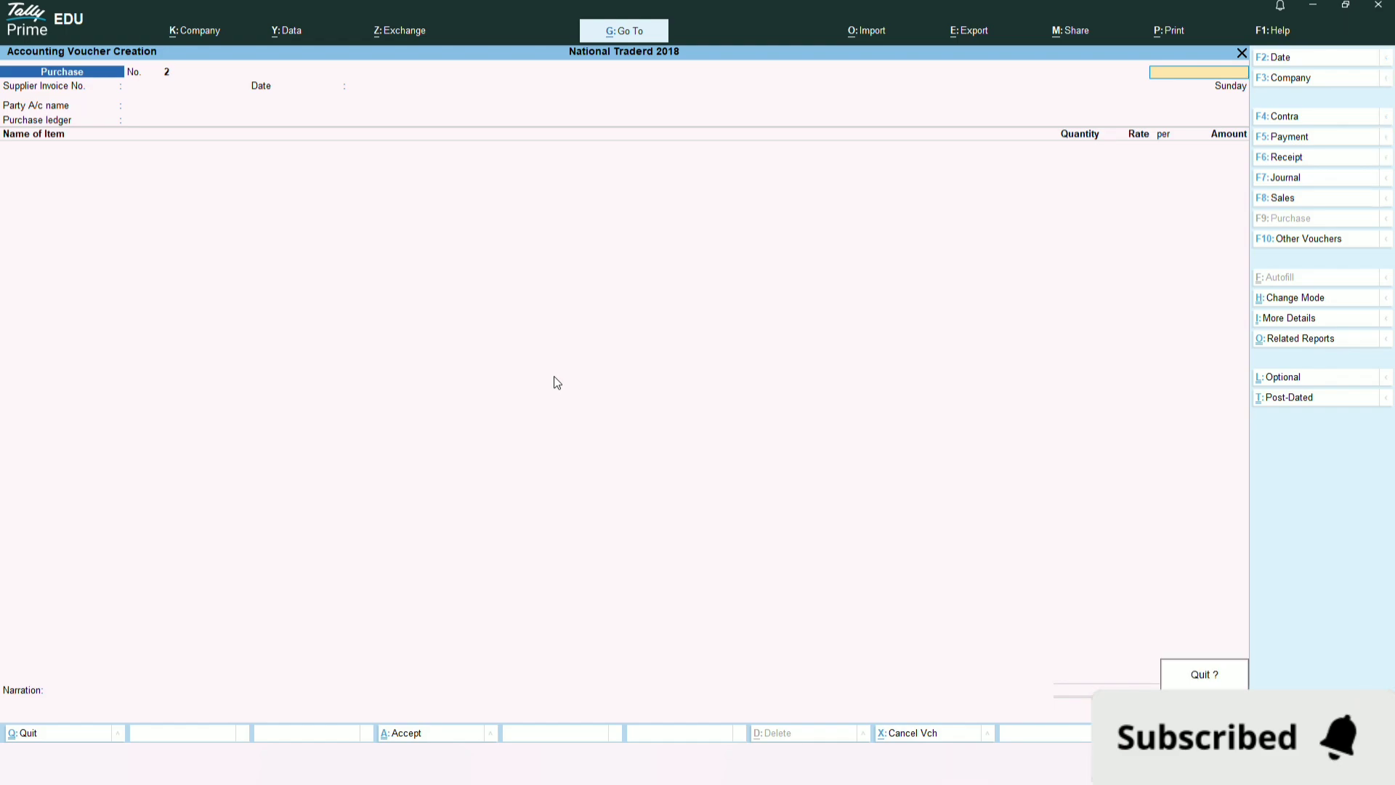
key(y)
key(Down)
key(Down)
key(Down)
key(Down)
key(Down)
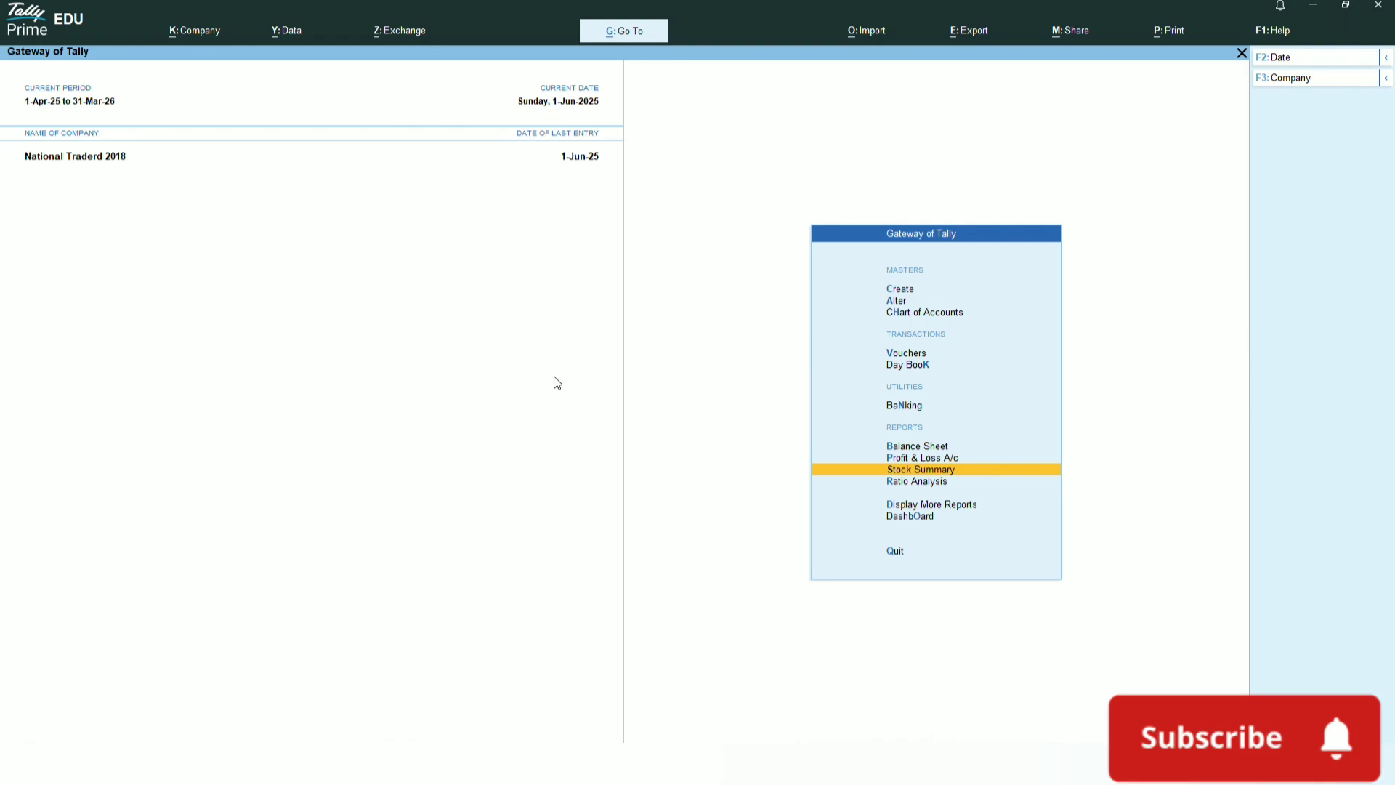
key(Return)
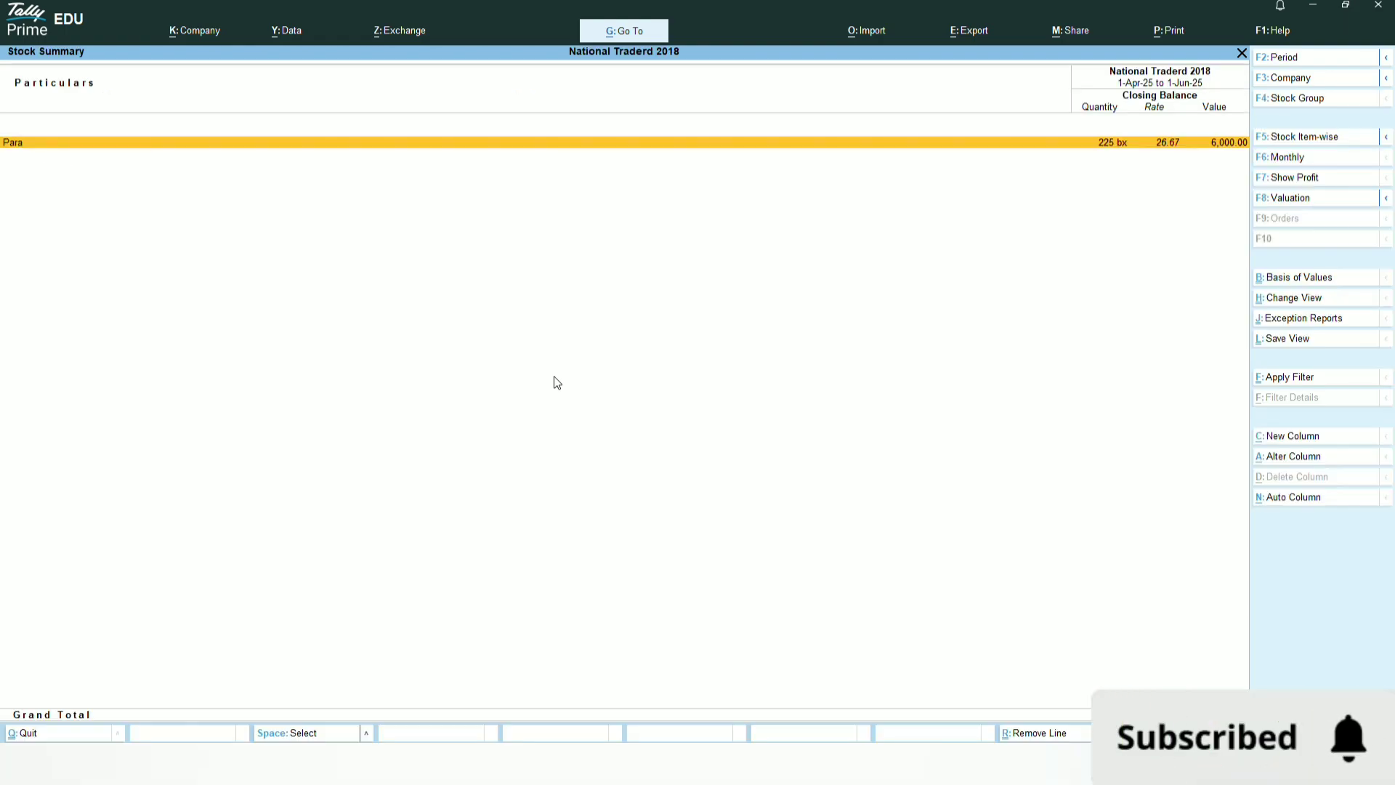
key(Return)
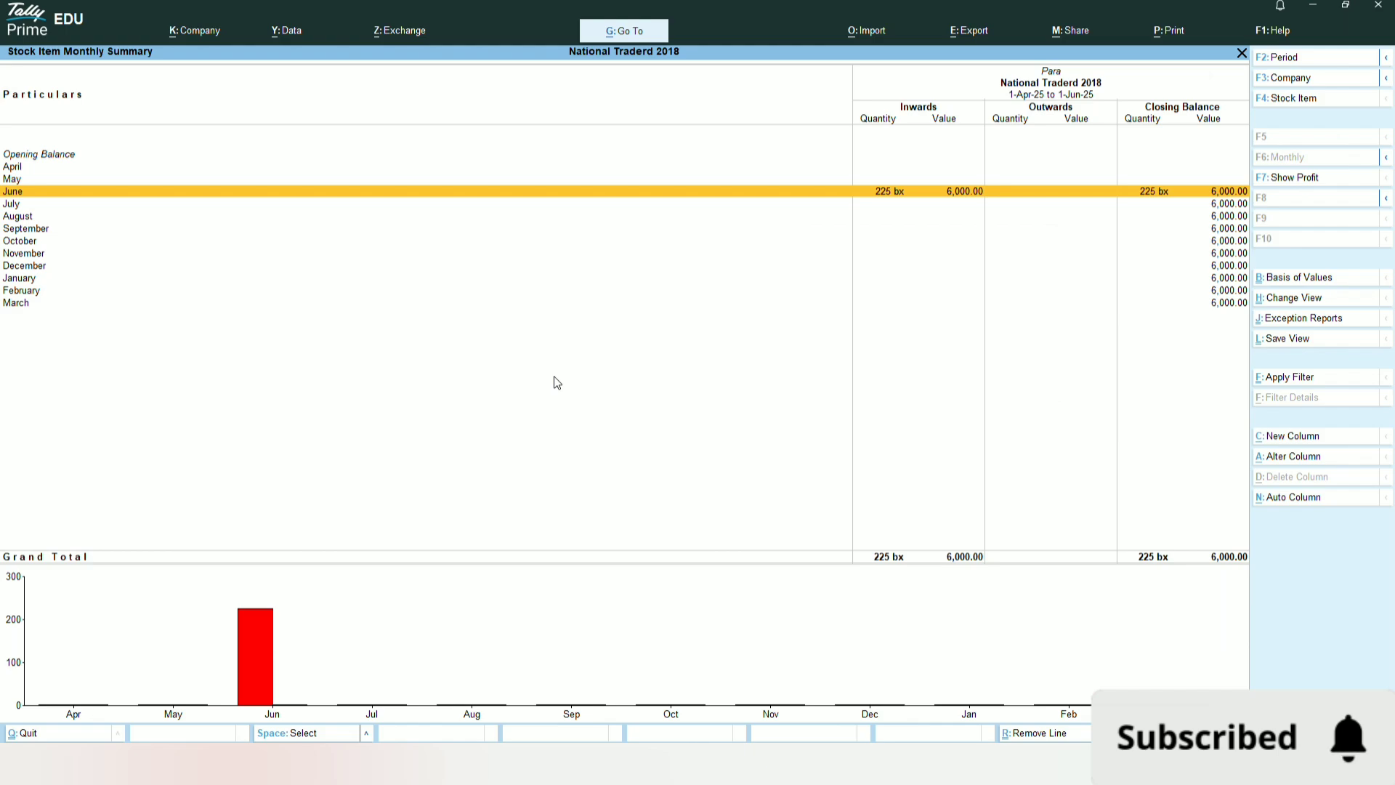
key(Escape)
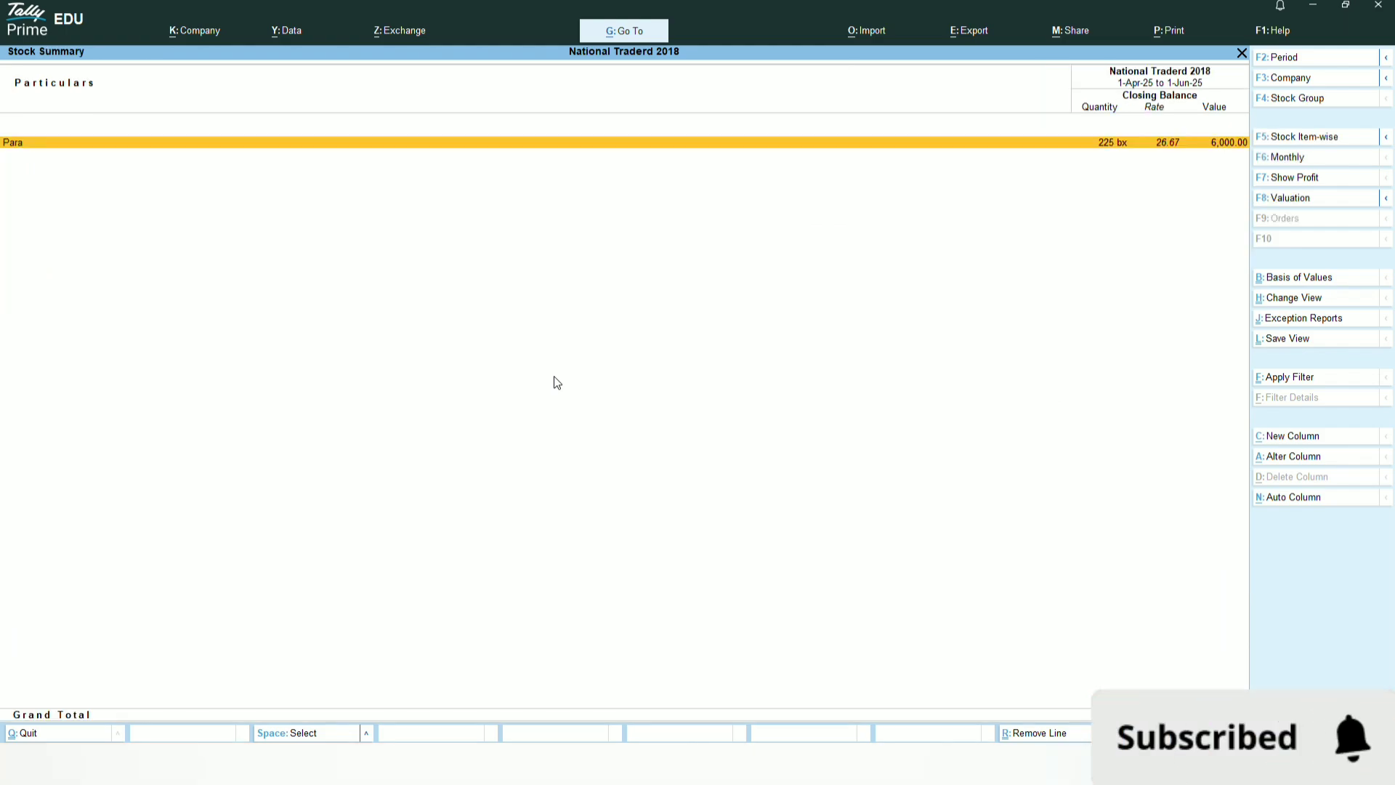
key(Escape)
- Open the Batch summary report from the Inventory Books
key(Down)
key(Down)
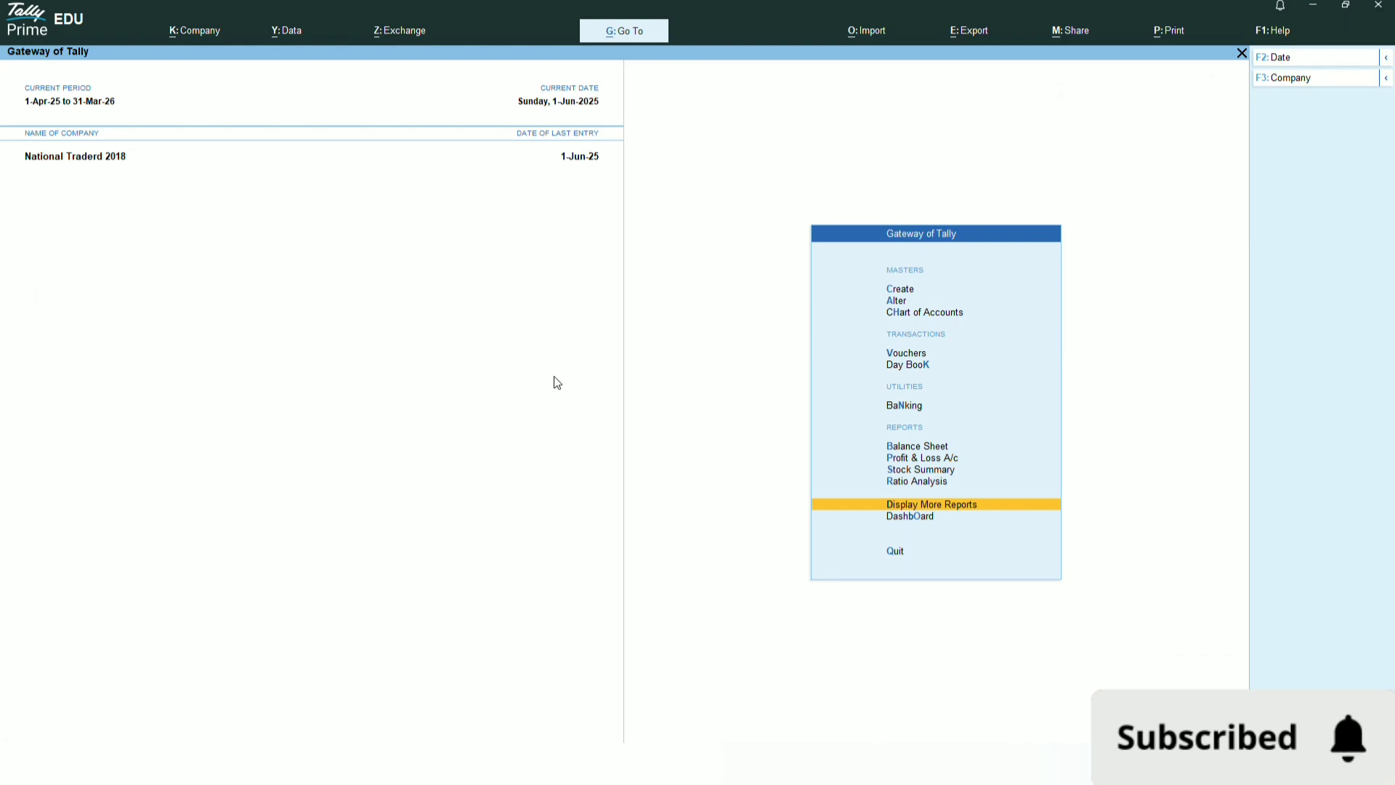
key(Return)
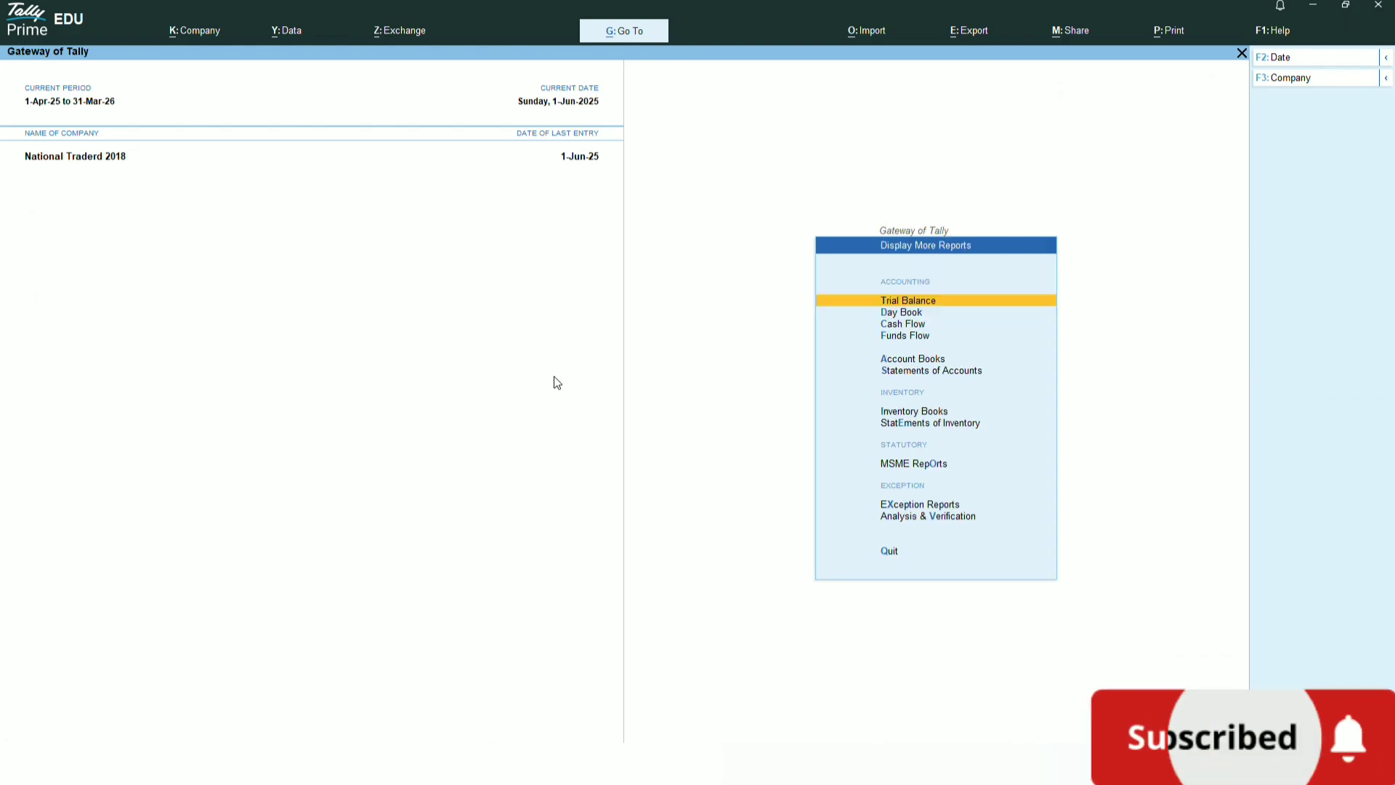
key(Down)
key(Down)
key(Down)
key(Down)
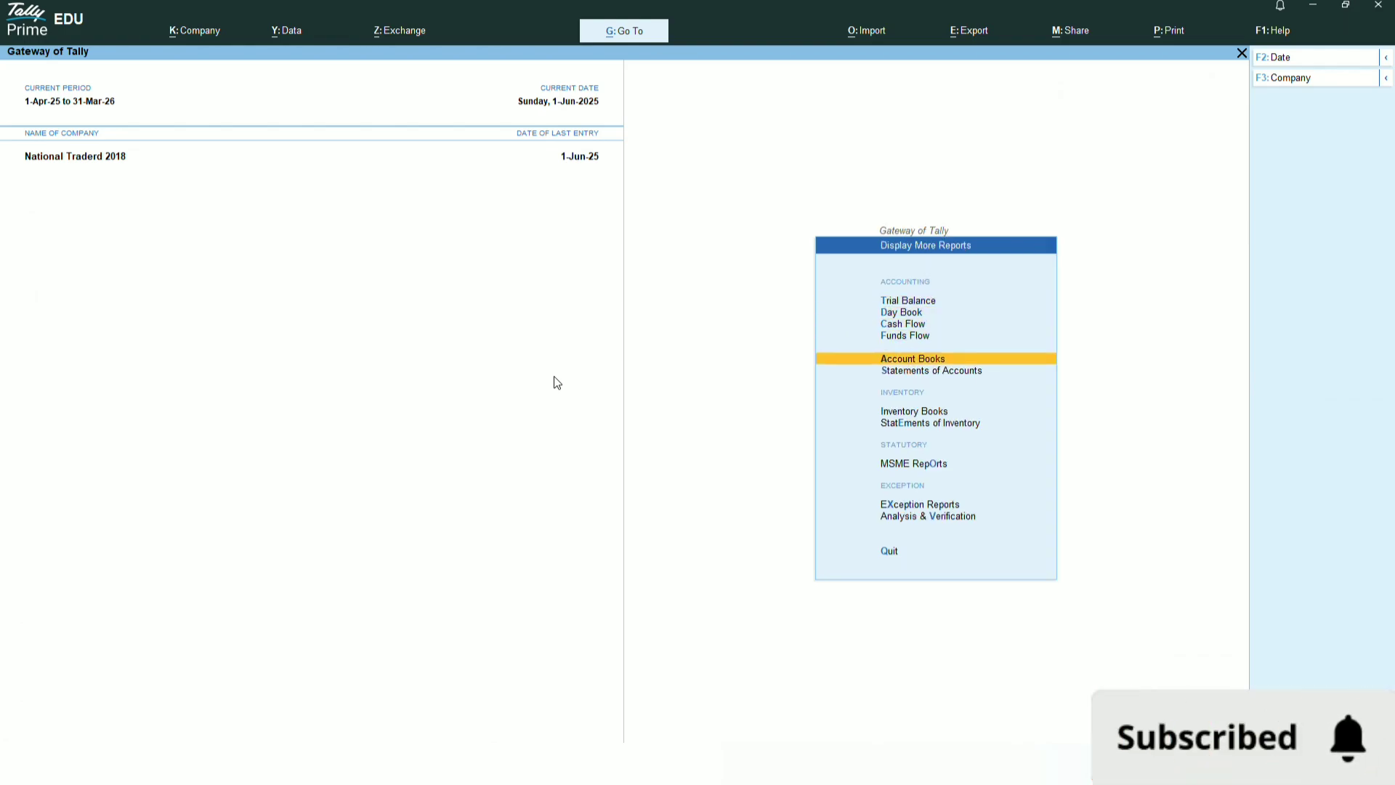
key(Return)
key(Escape)
key(Down)
key(Down)
key(Down)
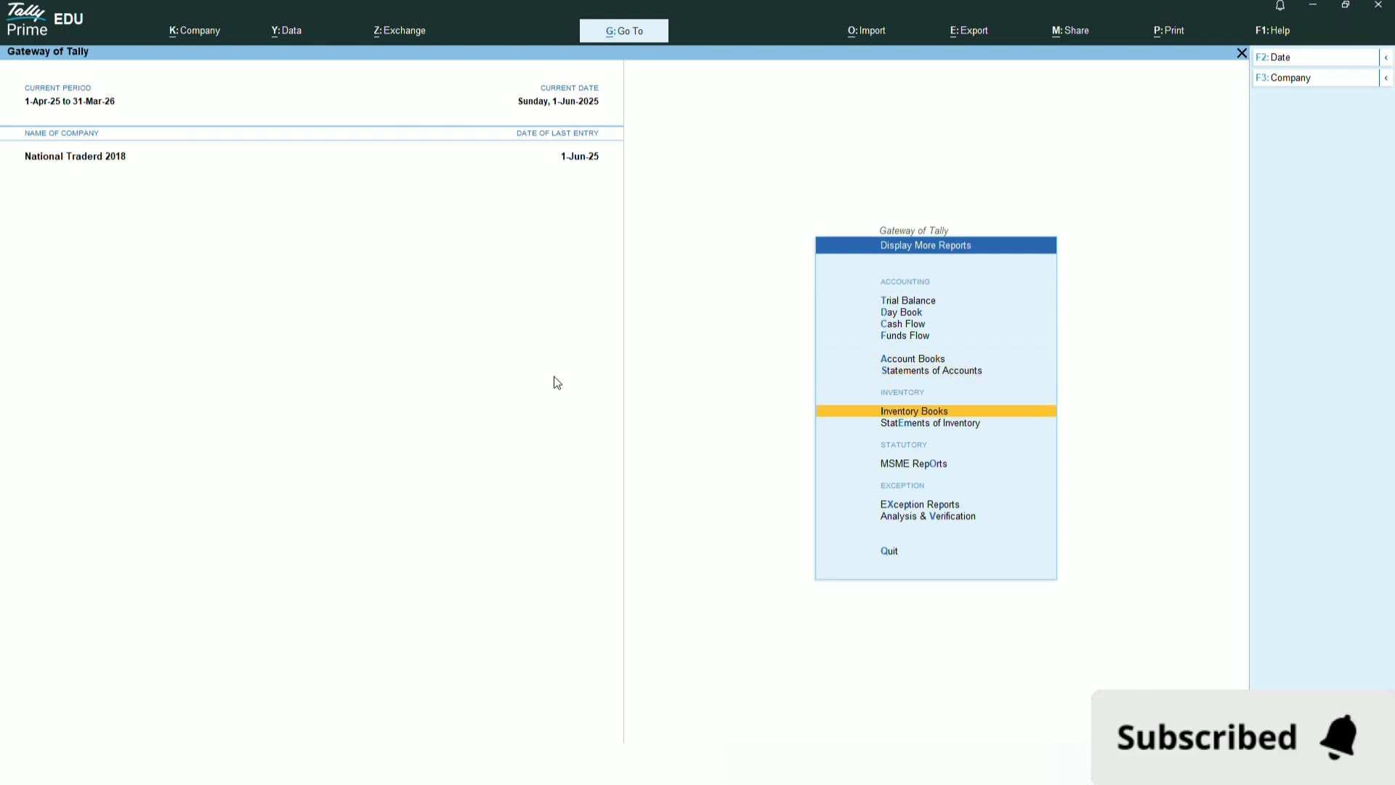
key(Up)
key(Return)
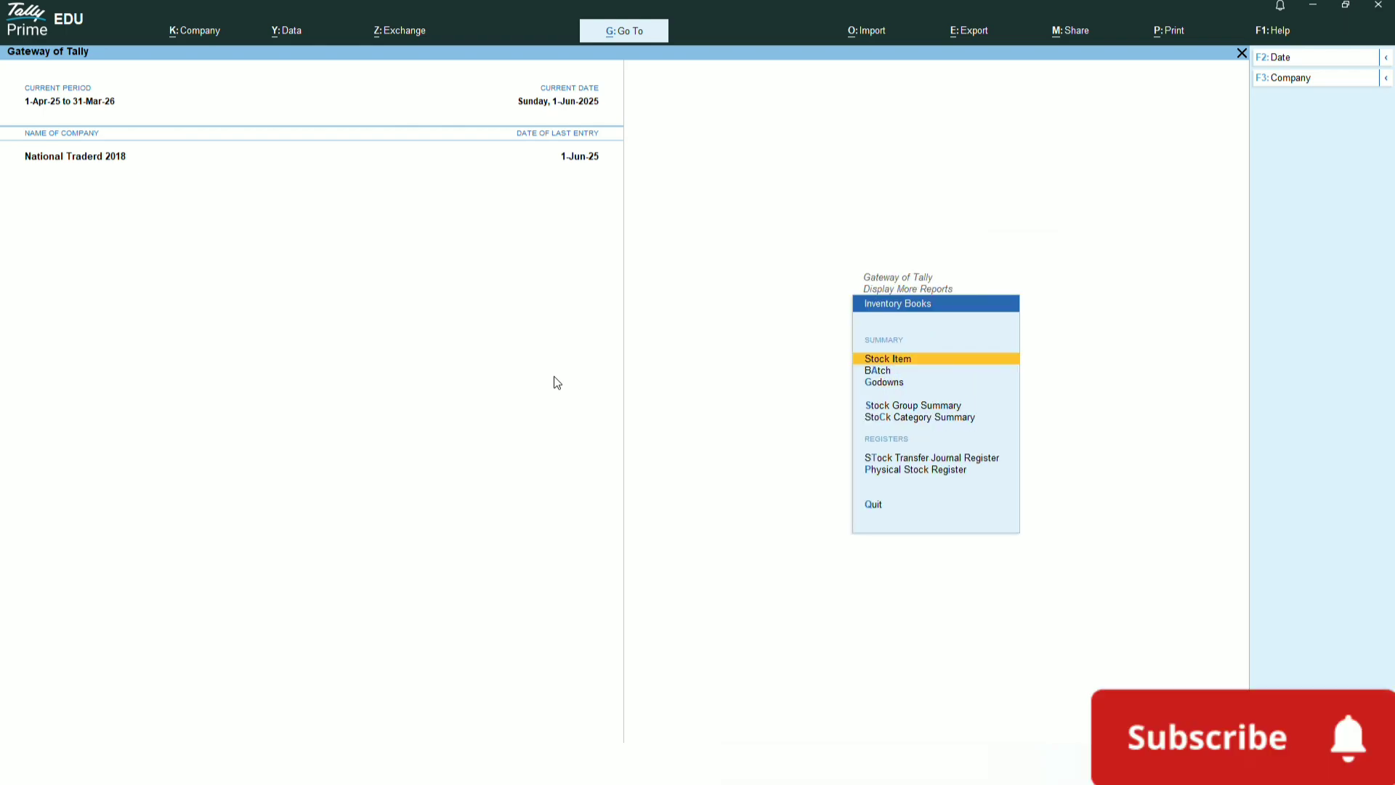
key(Down)
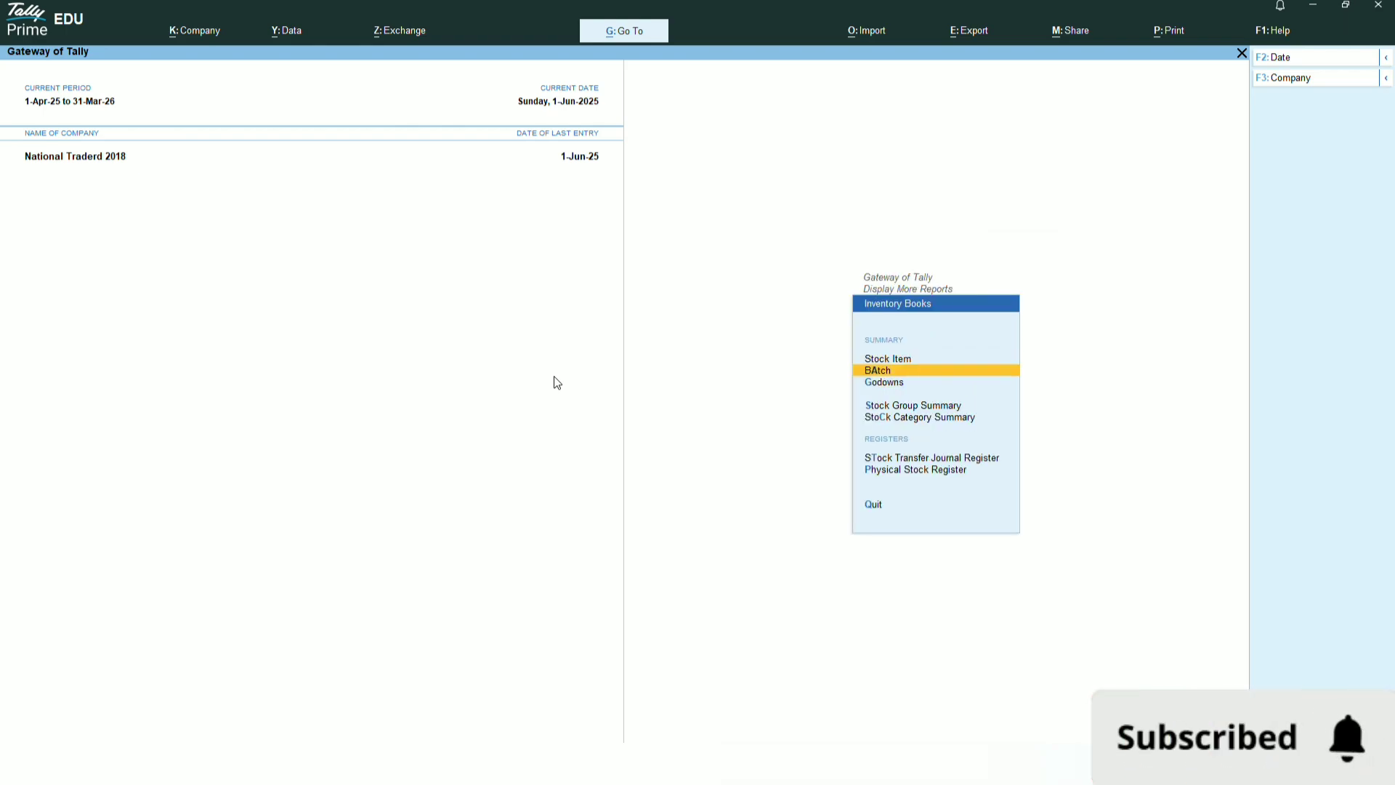
key(Return)
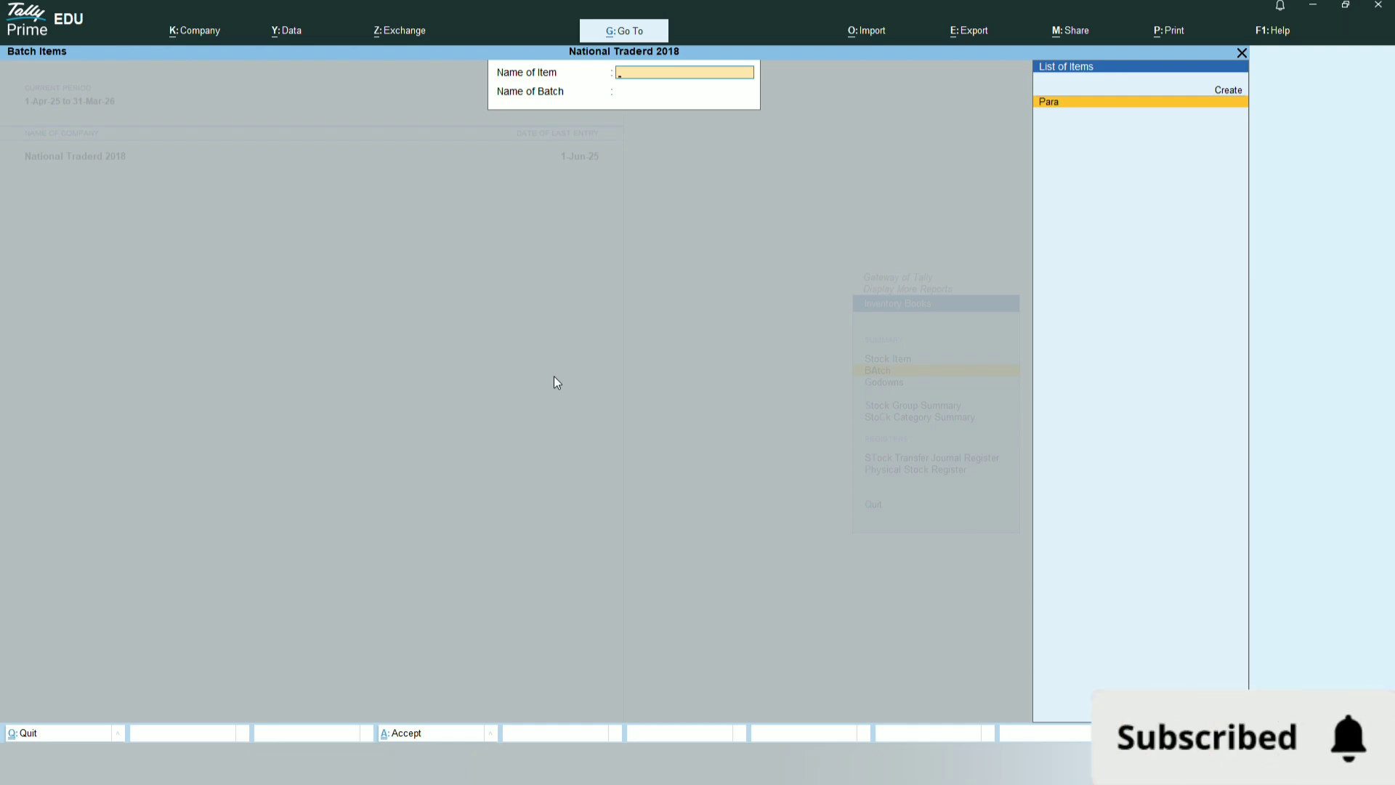
- View the batch vouchers for Para's batch Pcm101, and return to the Gateway of Tally
key(Return)
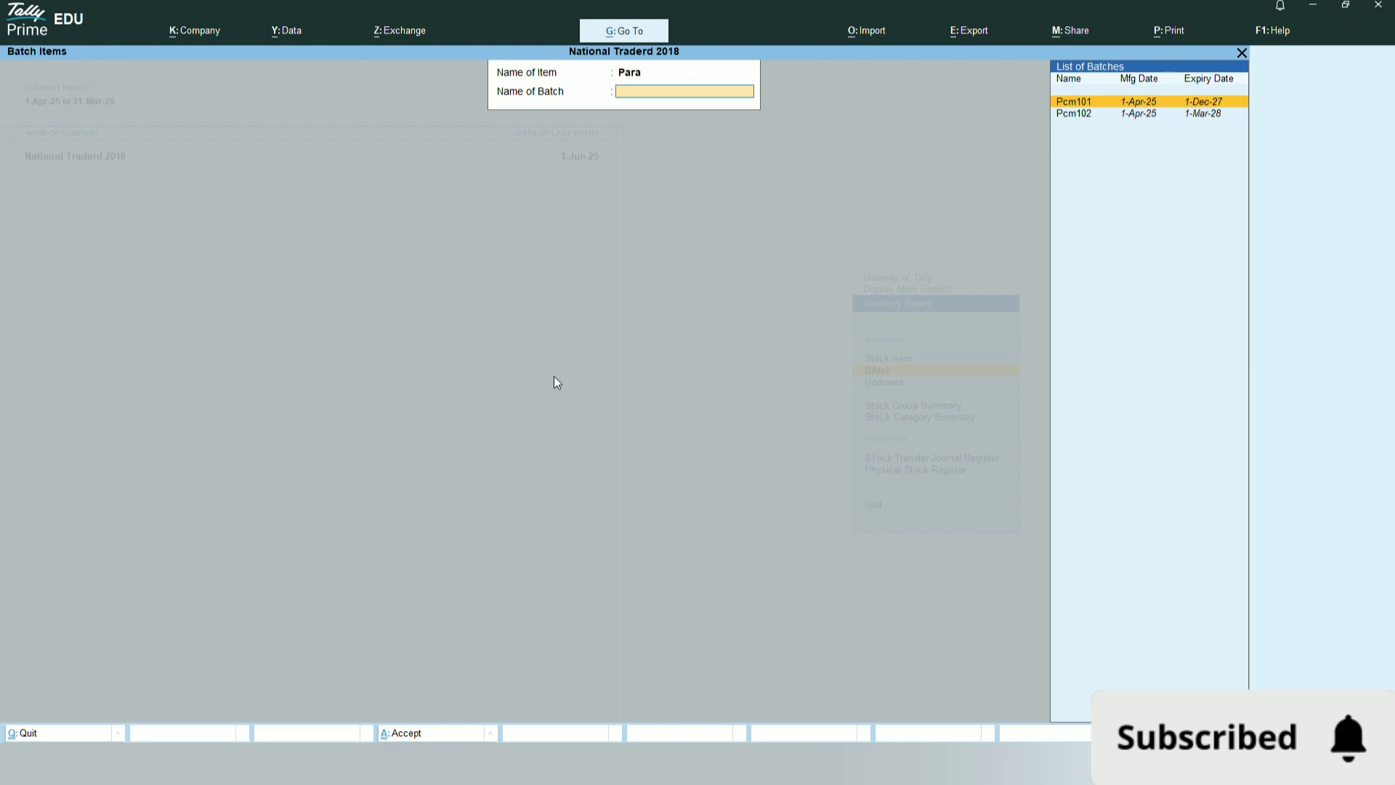
key(Down)
key(Up)
key(Return)
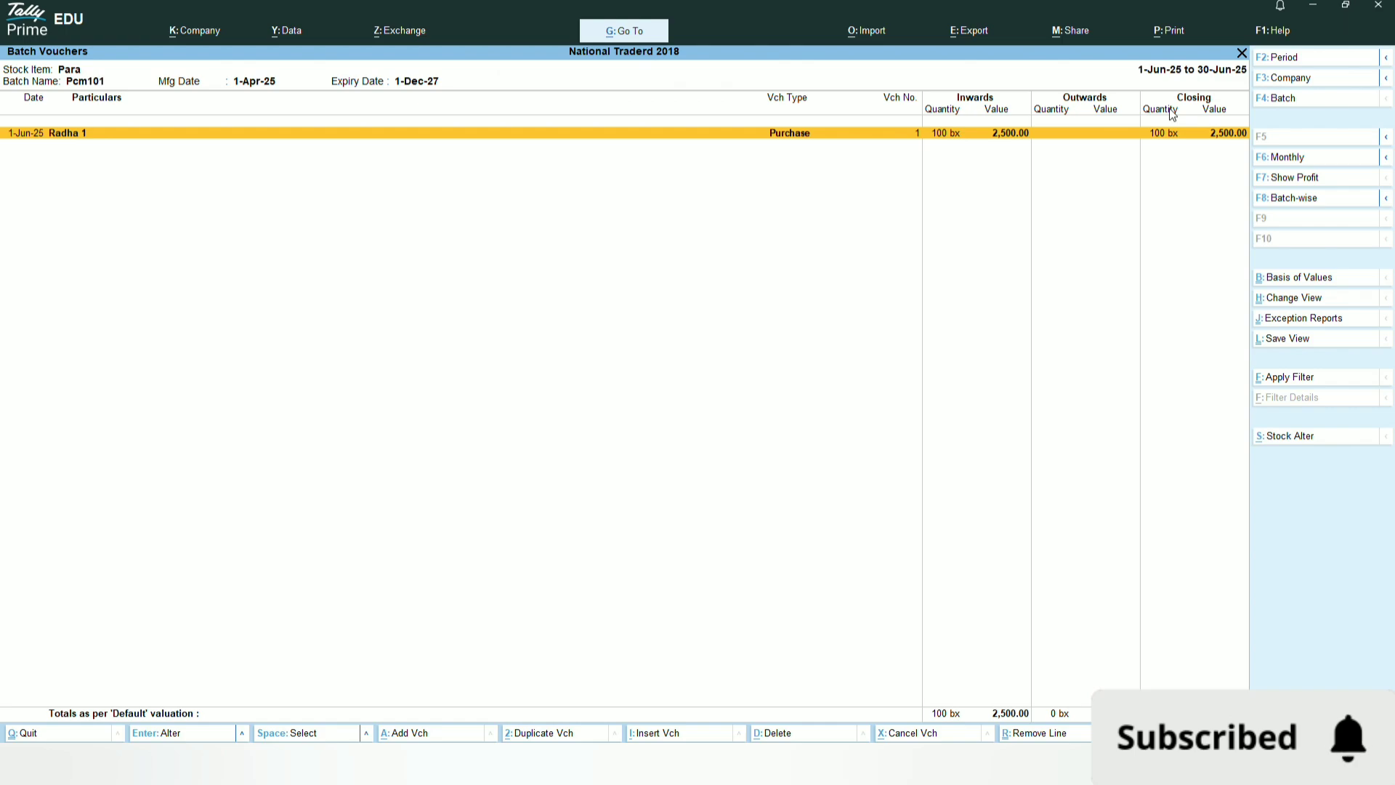
key(Escape)
key(Escape)
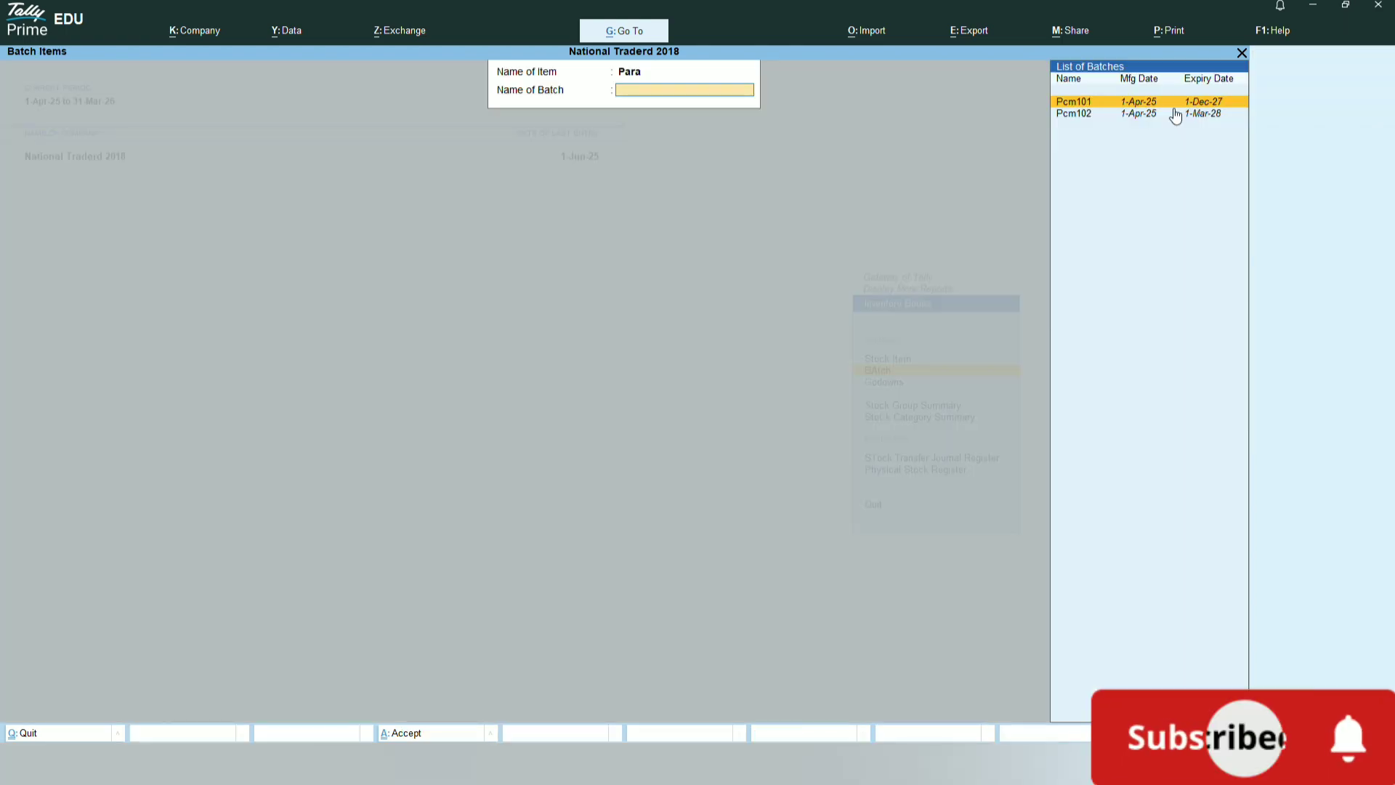
key(Escape)
key(Escape)
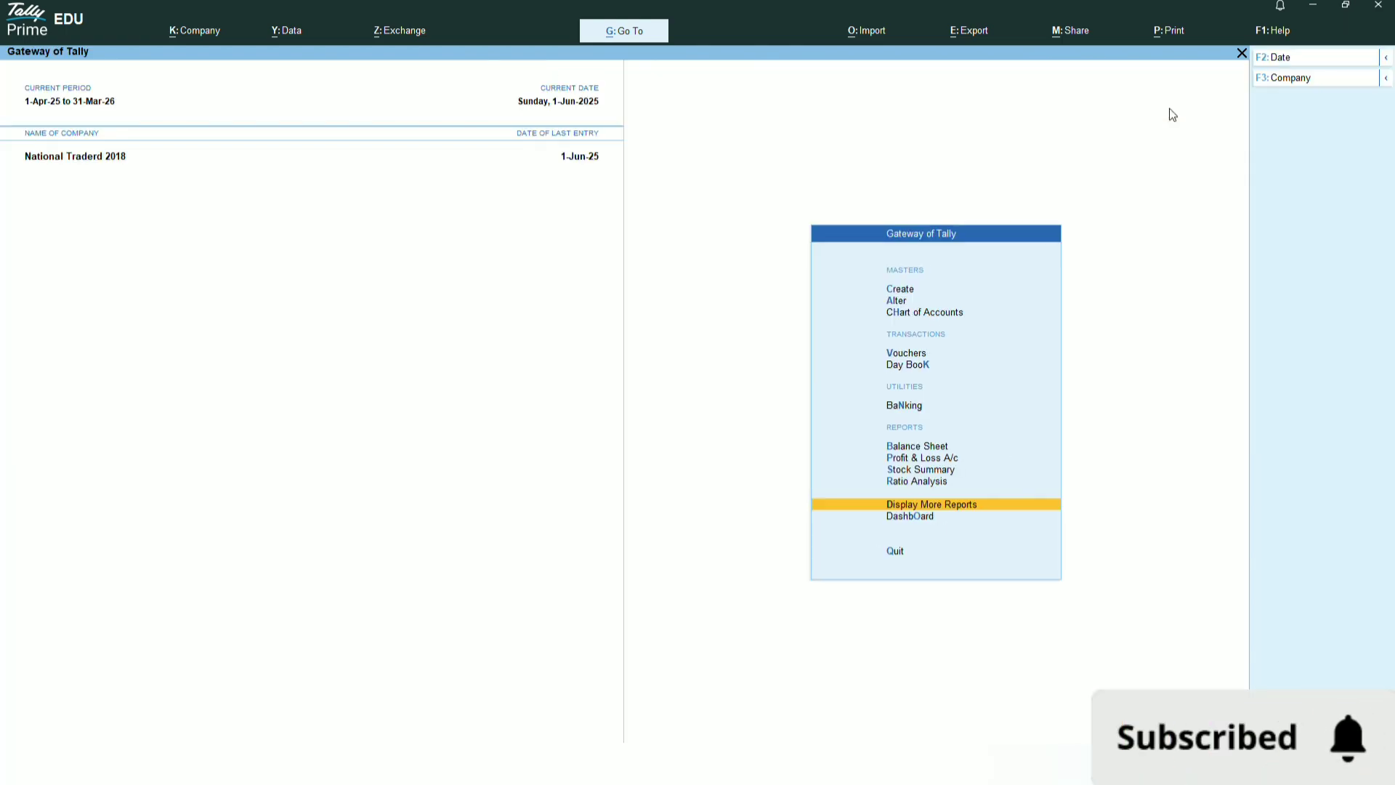
- Start a new sales voucher from the Gateway of Tally, keeping the date 1-Jun-25
key(Up)
key(Up)
key(Up)
key(Up)
key(Up)
key(Up)
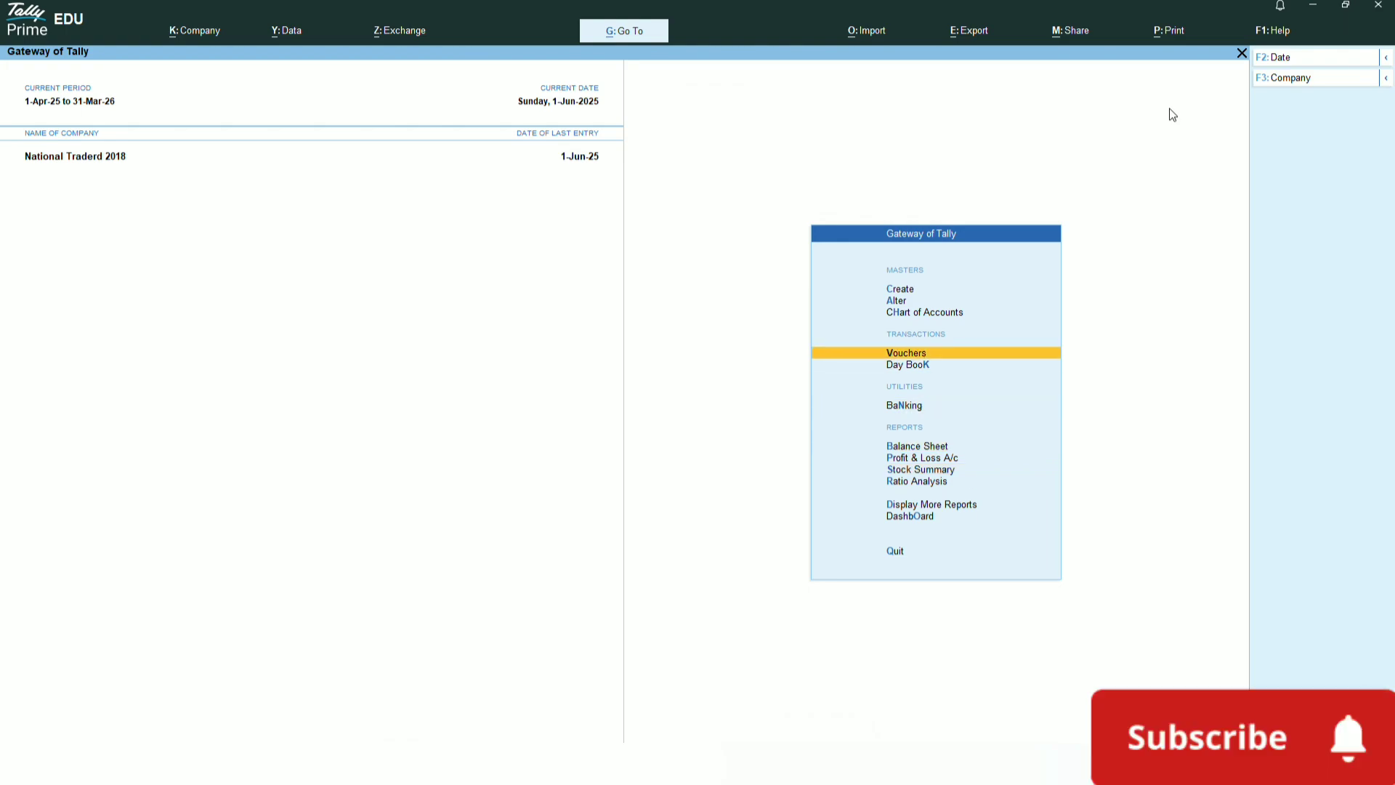
key(Return)
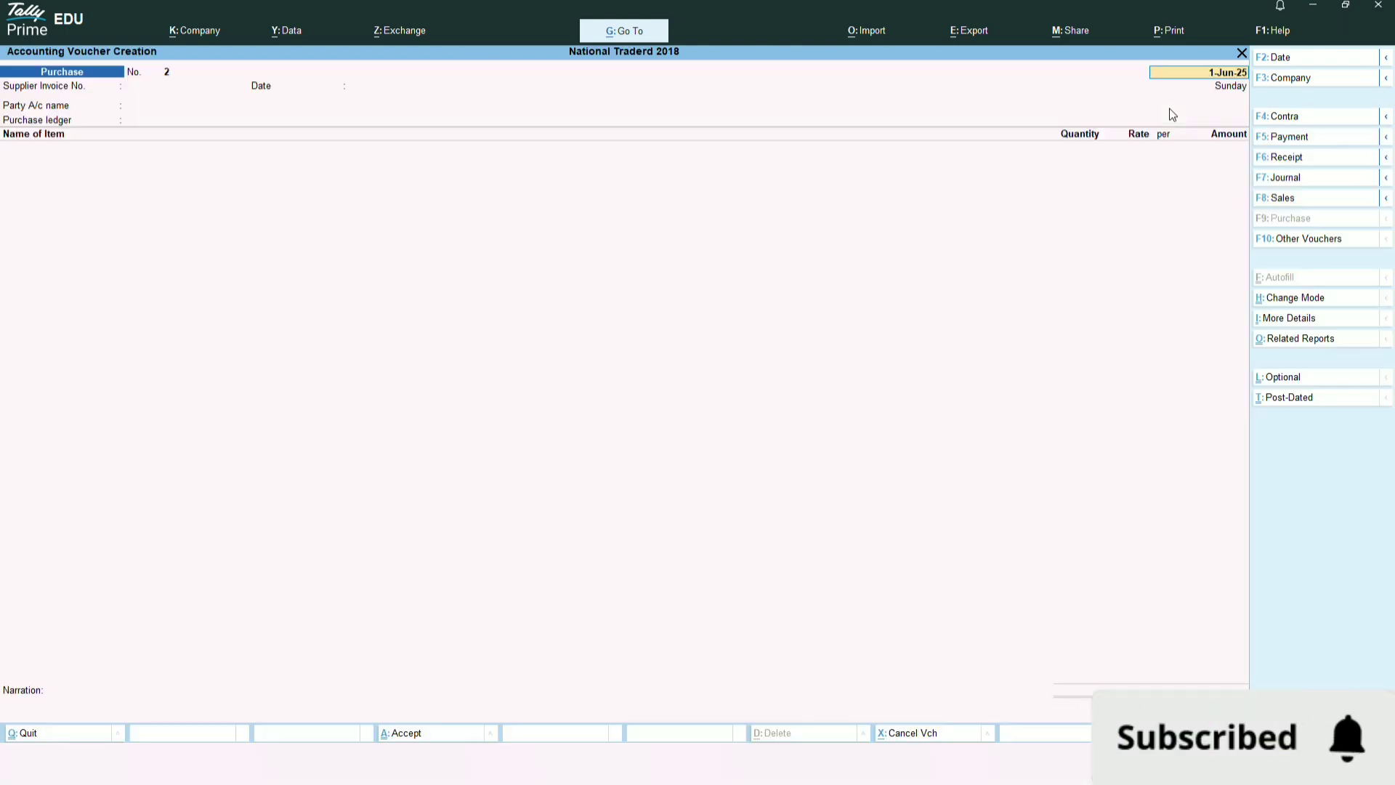
key(F8)
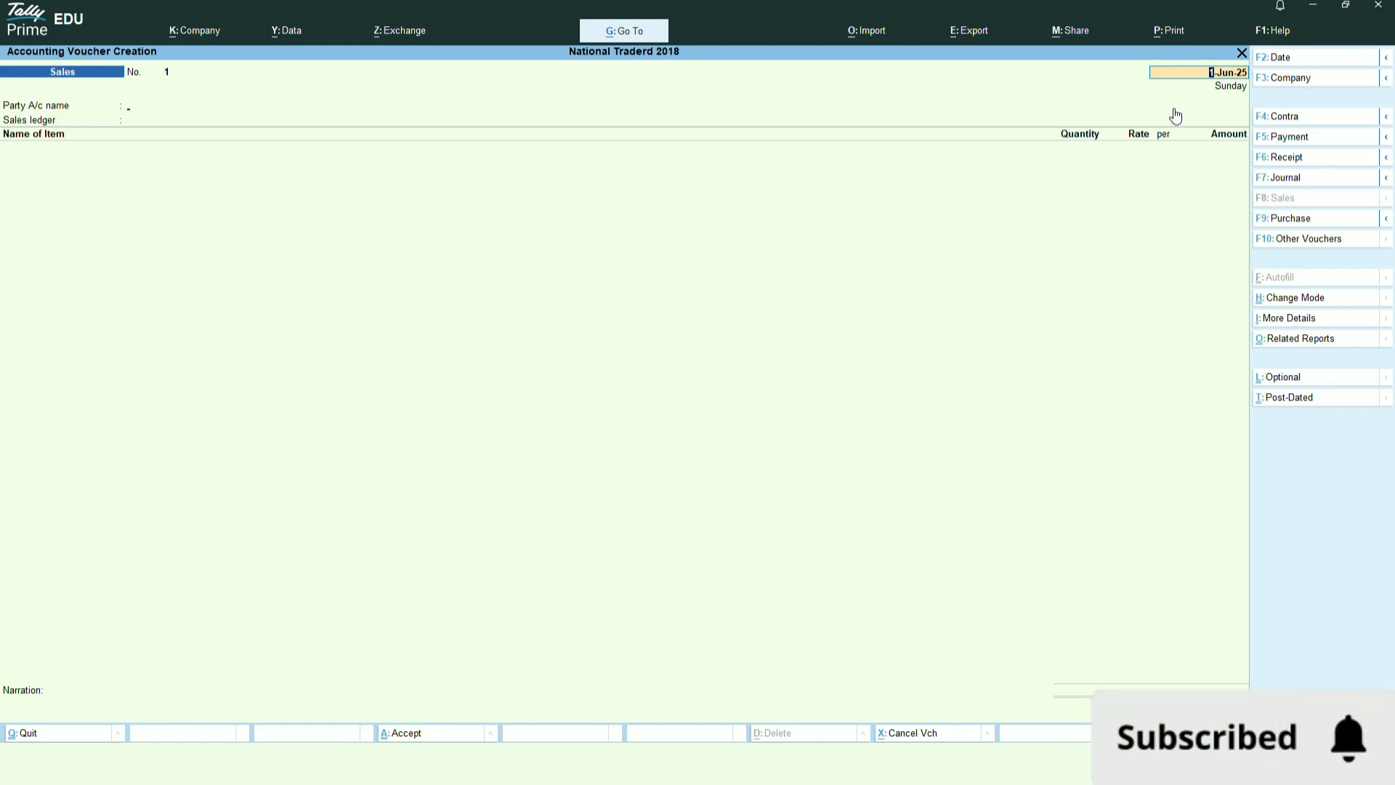
key(Return)
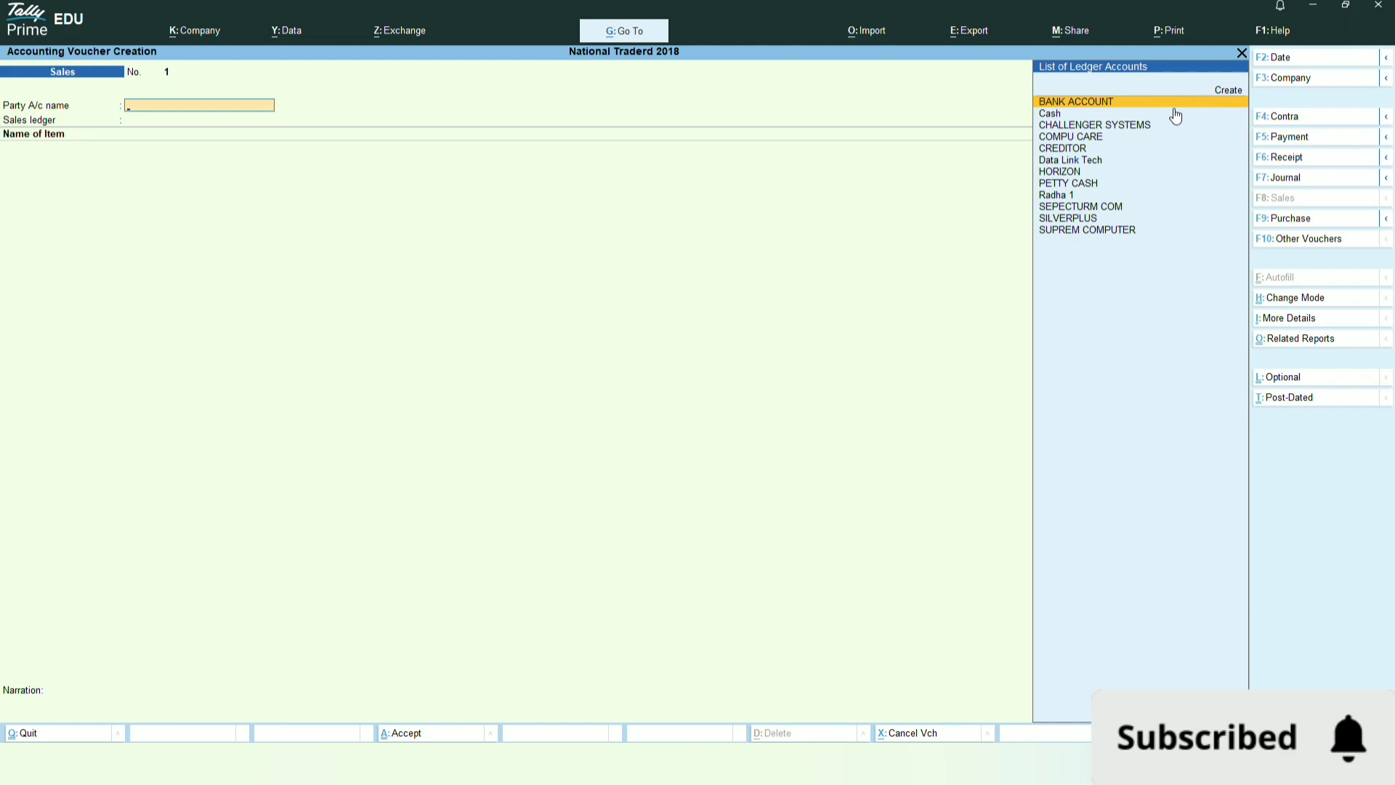
- Create the party ledger Rrrr under Sundry Debtors for the sales voucher and accept its default party details
key(alt+c)
text(Rrrr)
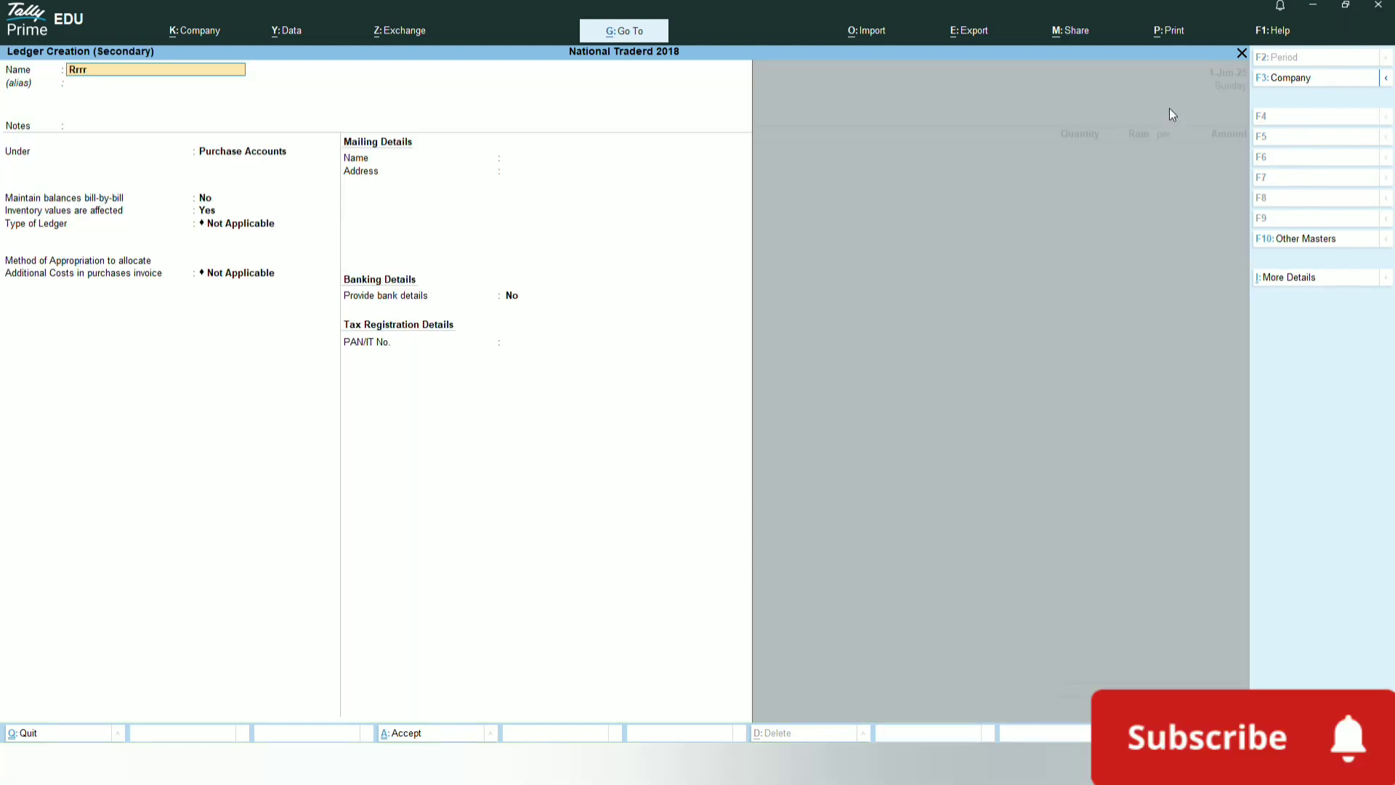
key(Return)
key(Return)
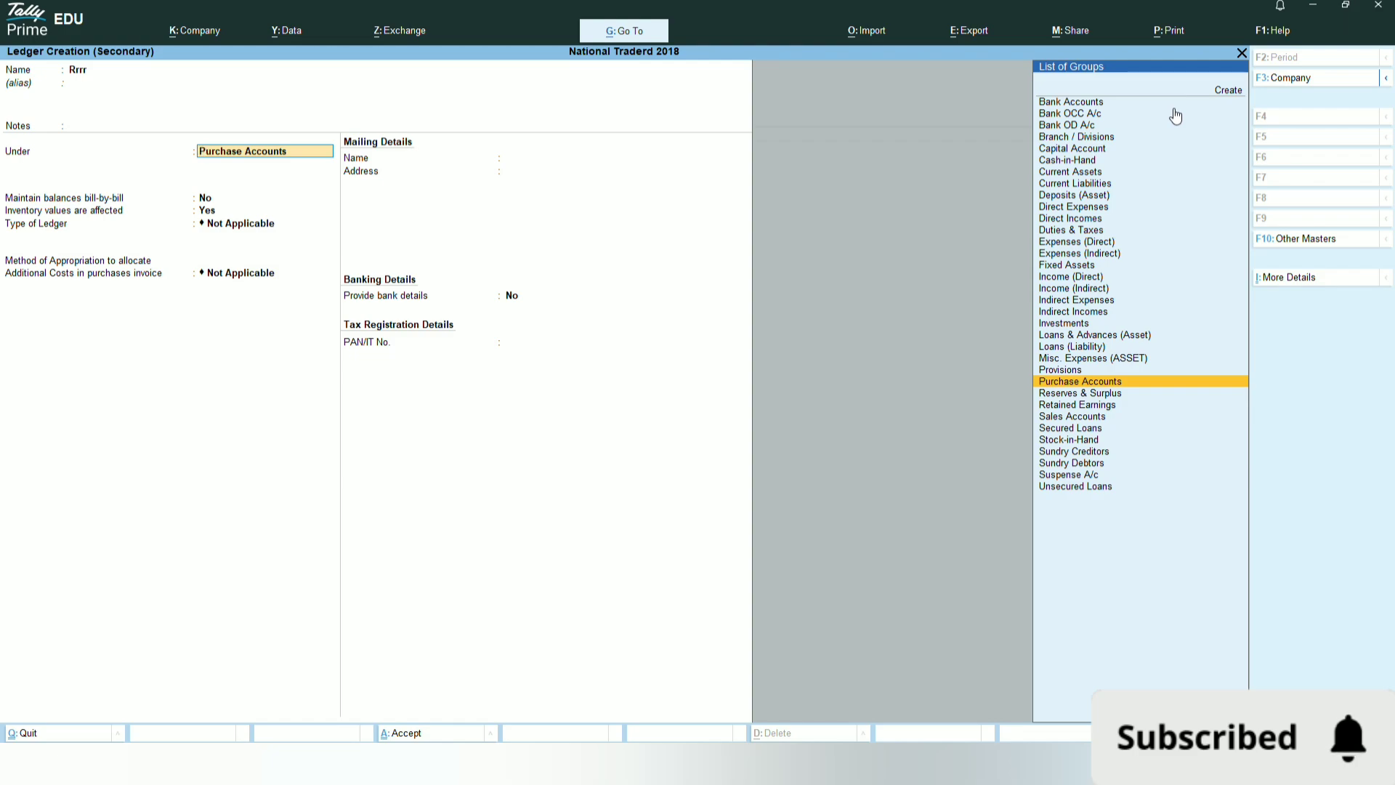
text(Deb)
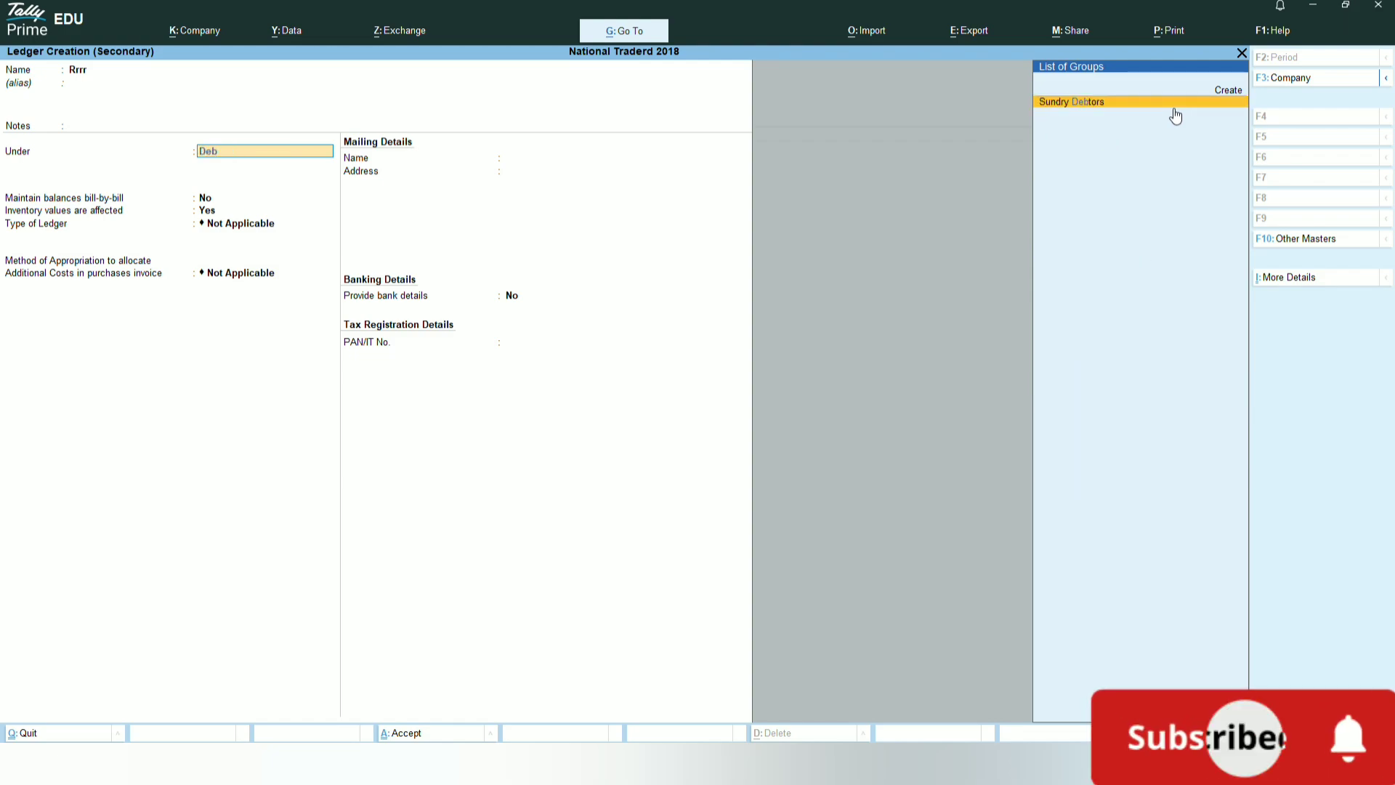
key(Return)
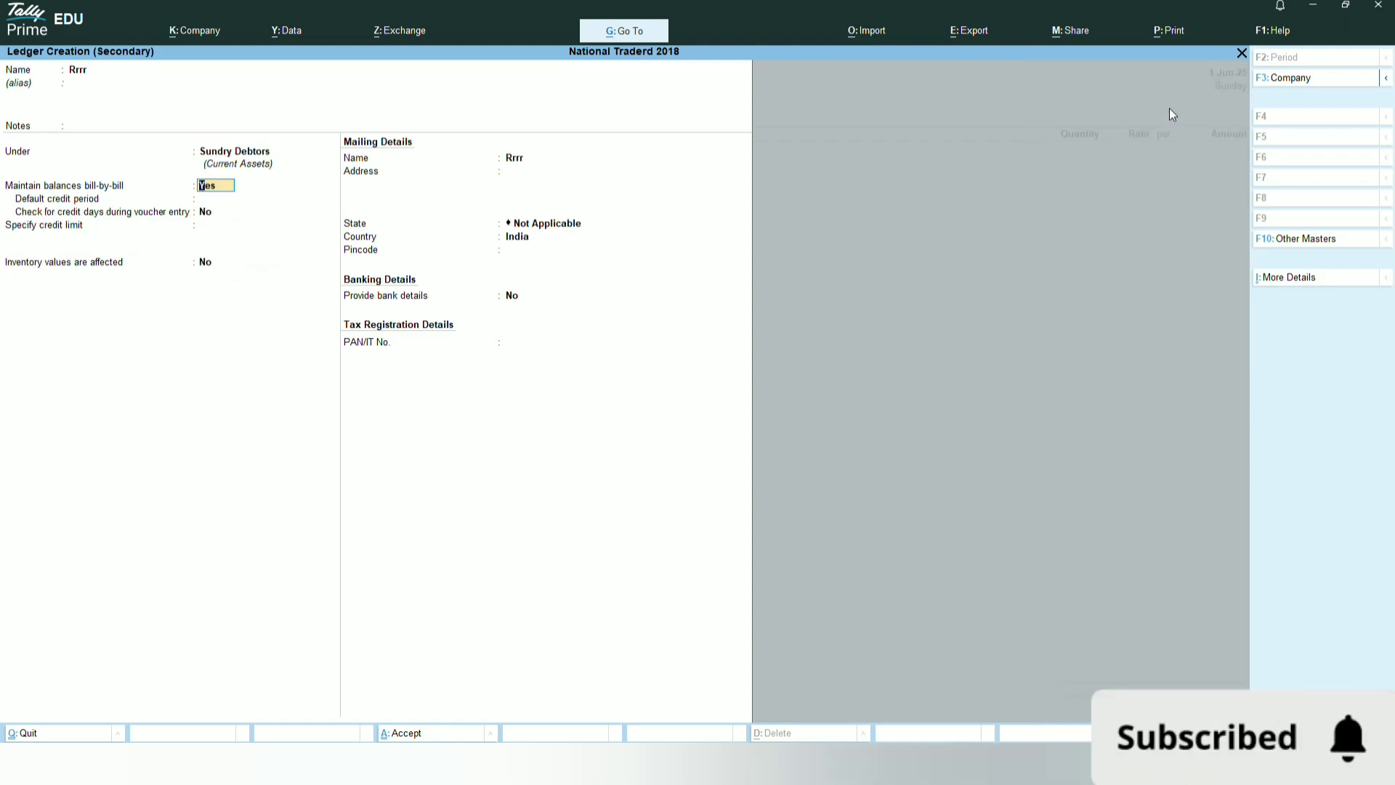
key(ctrl+a)
key(ctrl+a)
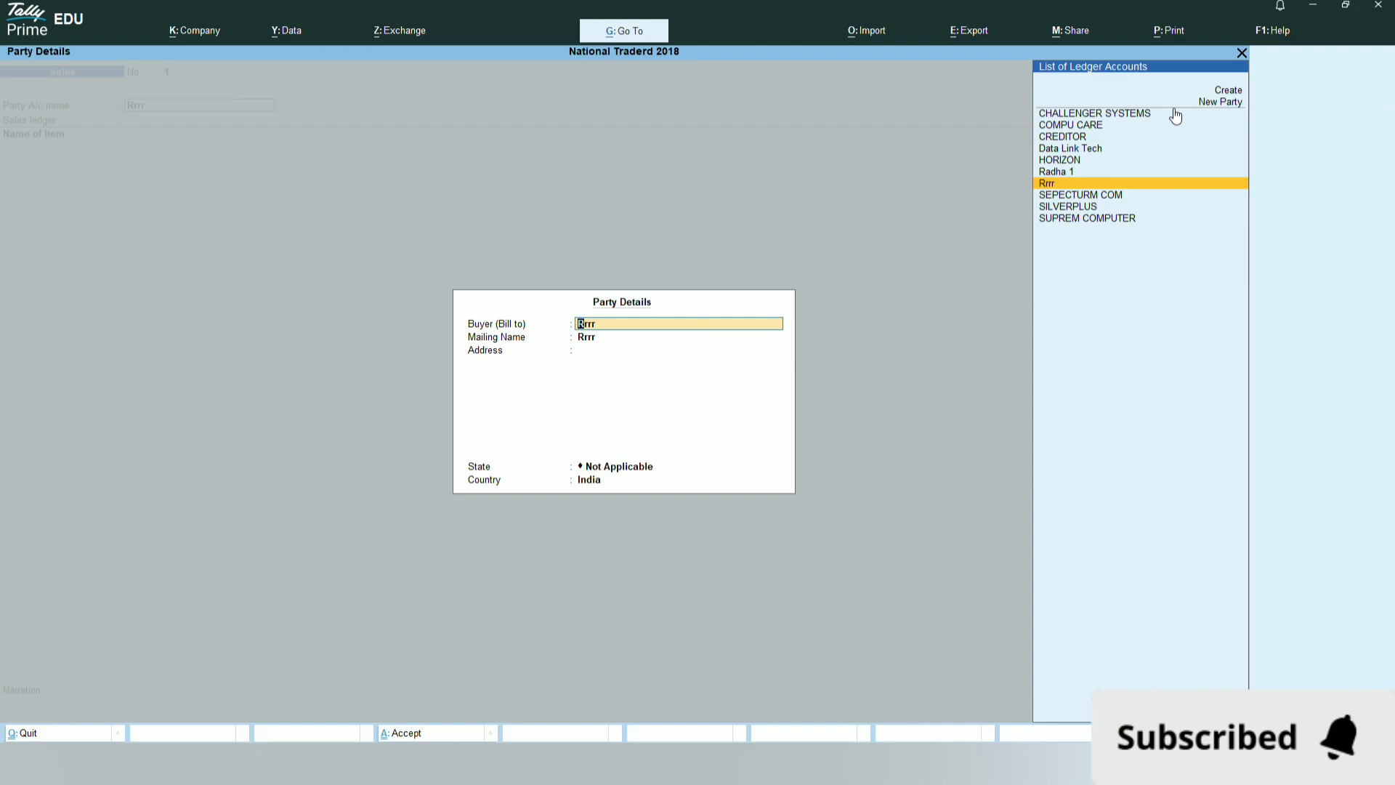
key(ctrl+a)
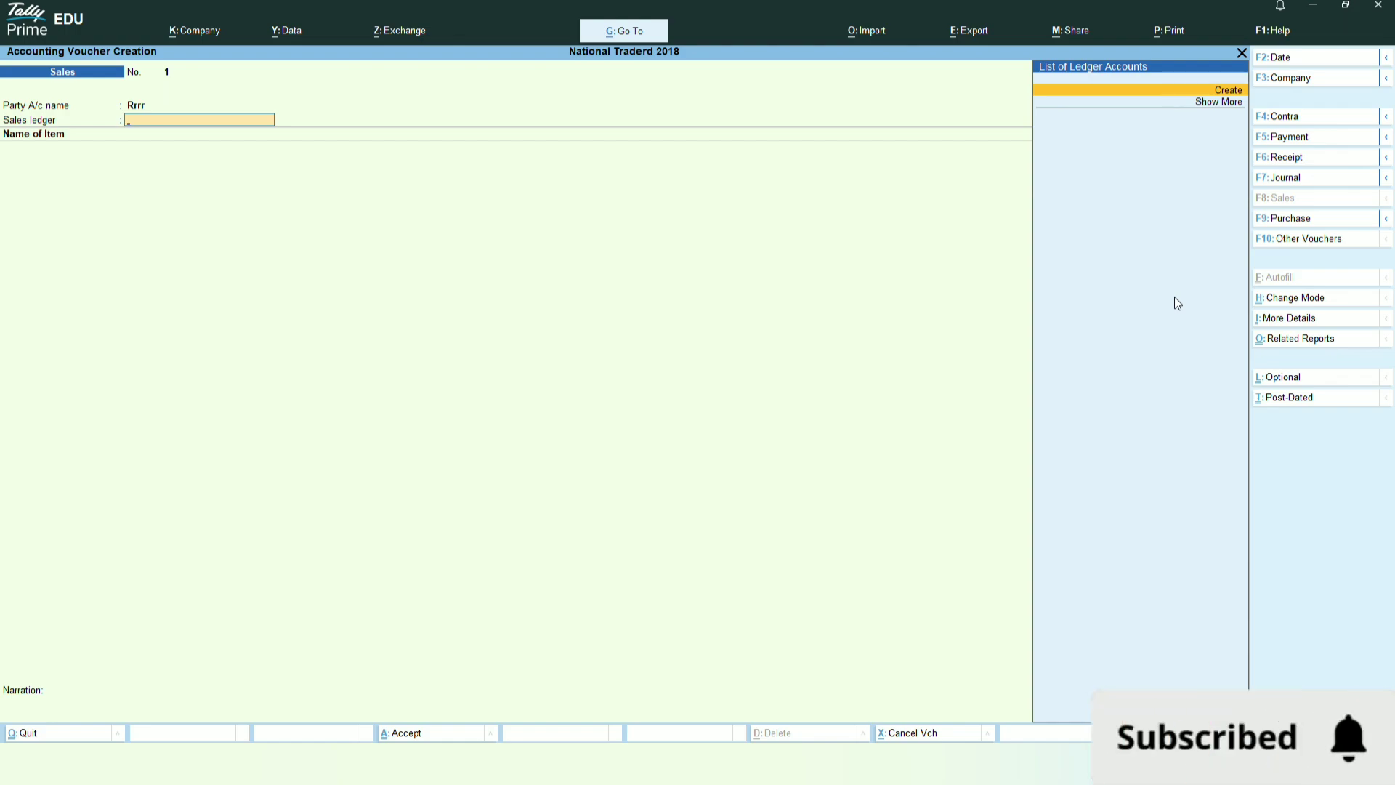
- Create a sales ledger named Sales under Sales Accounts and use it in the voucher
key(Return)
text(Sa)
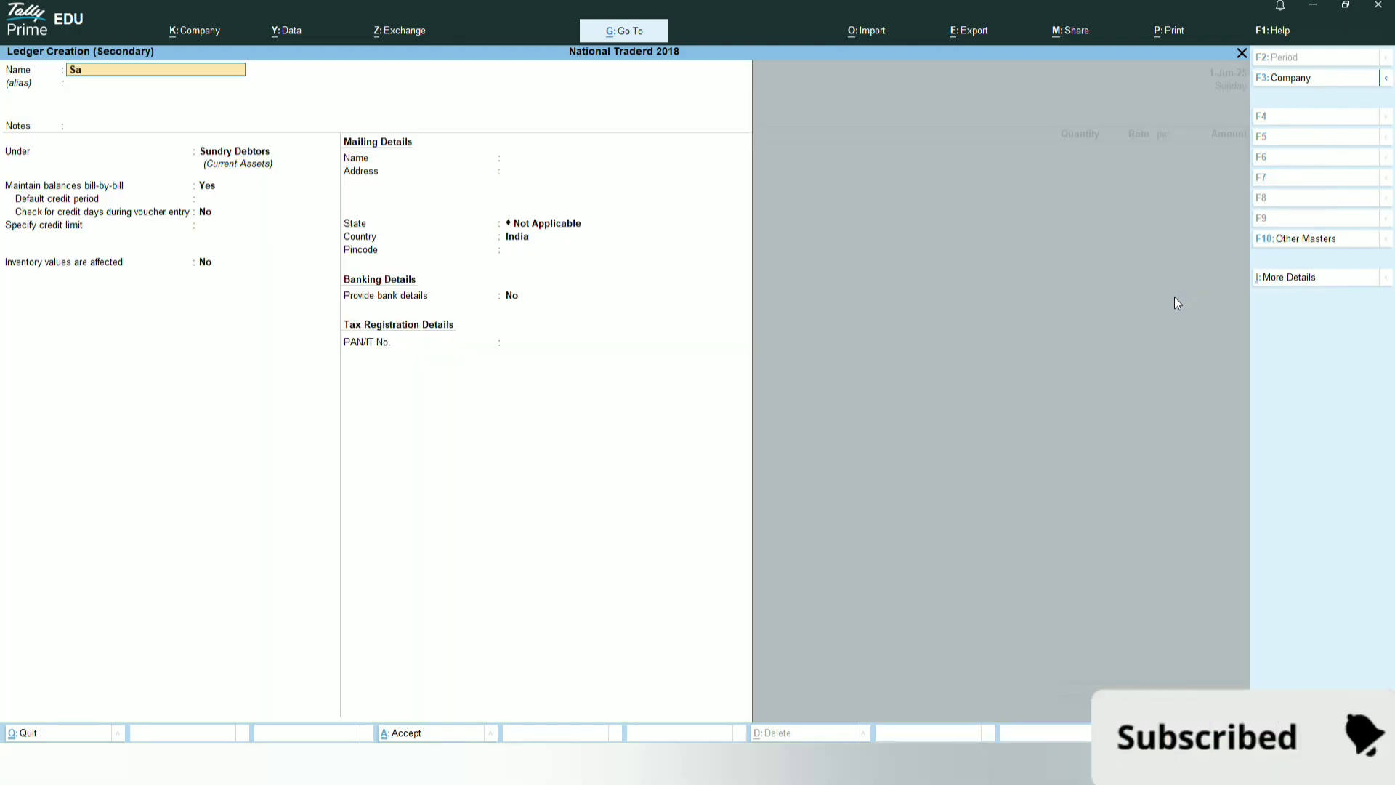
key(Return)
key(Return)
key(Return)
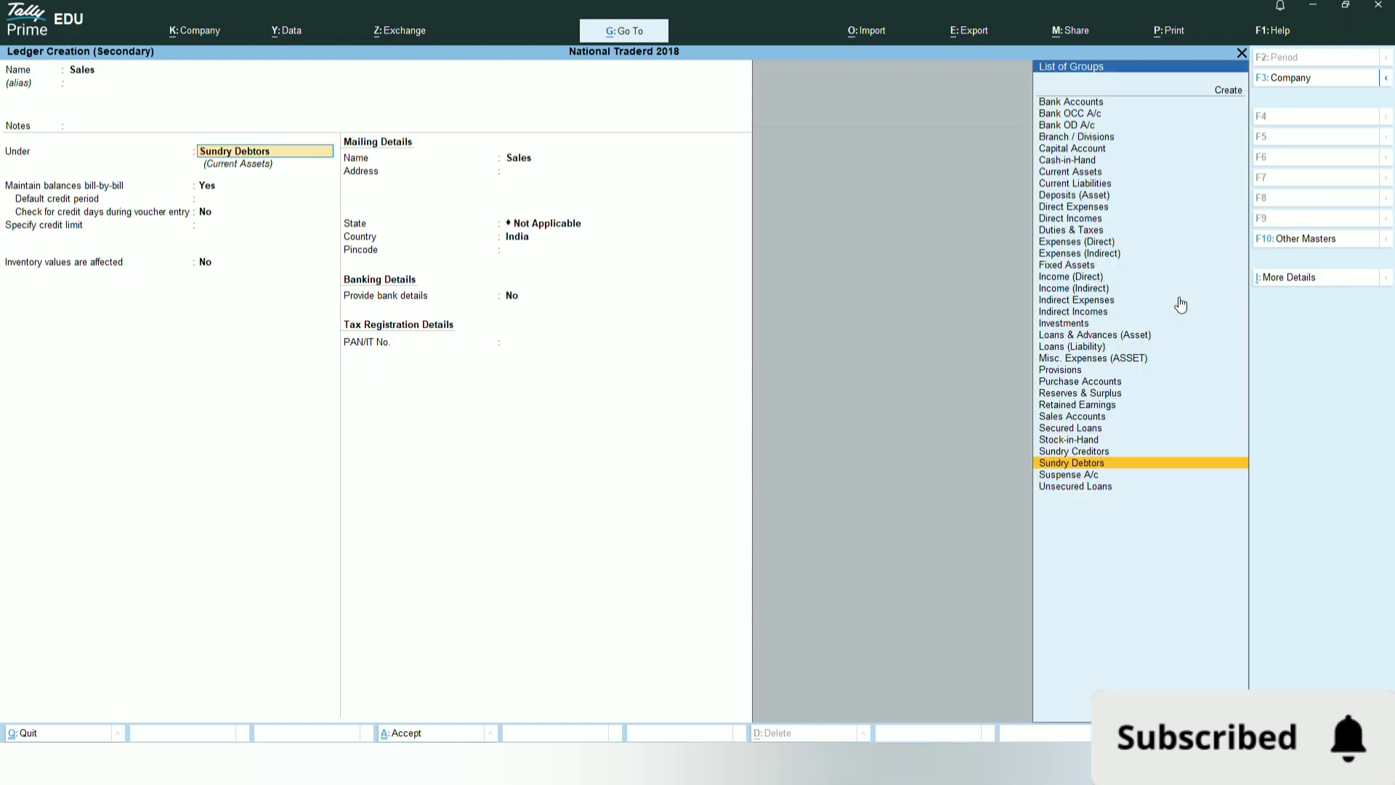
text(Sales)
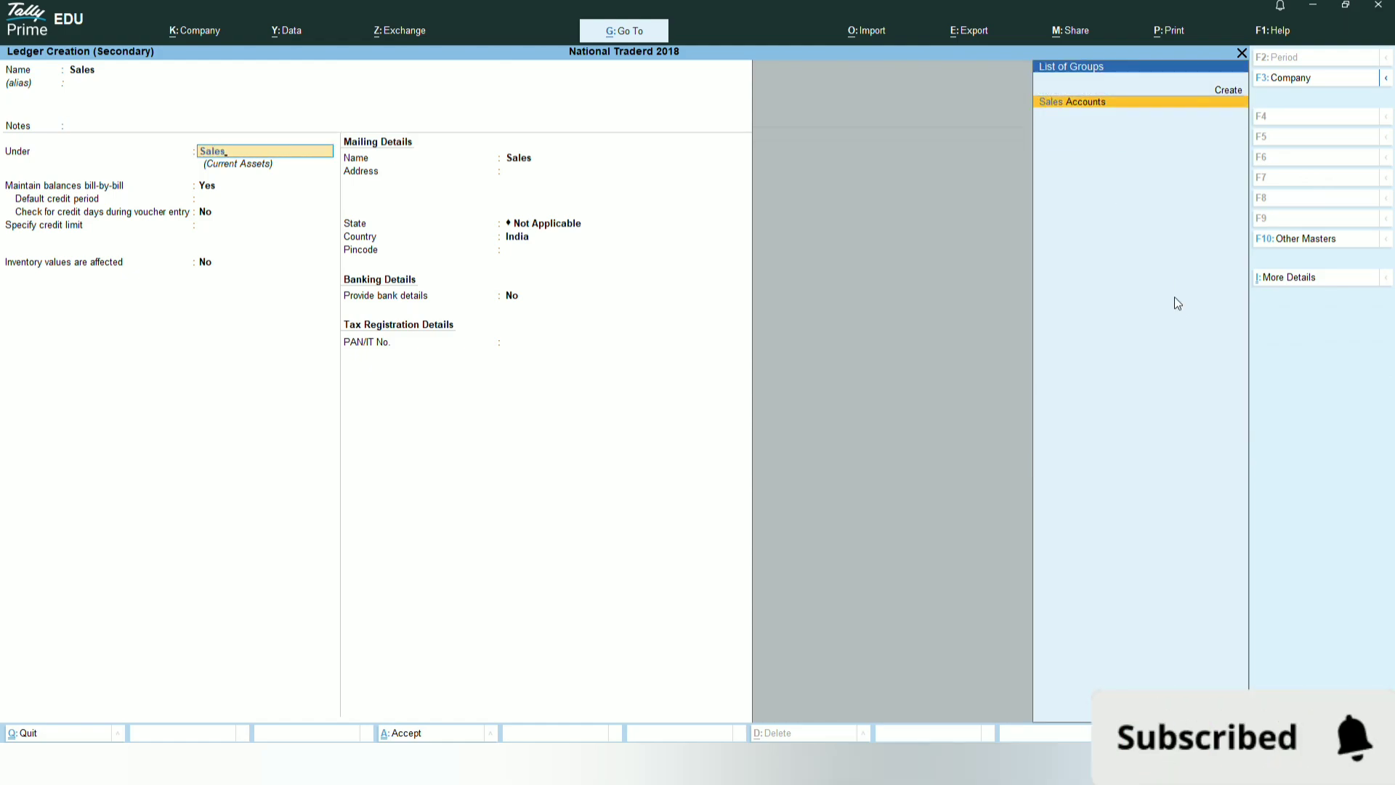
key(Return)
key(ctrl+a)
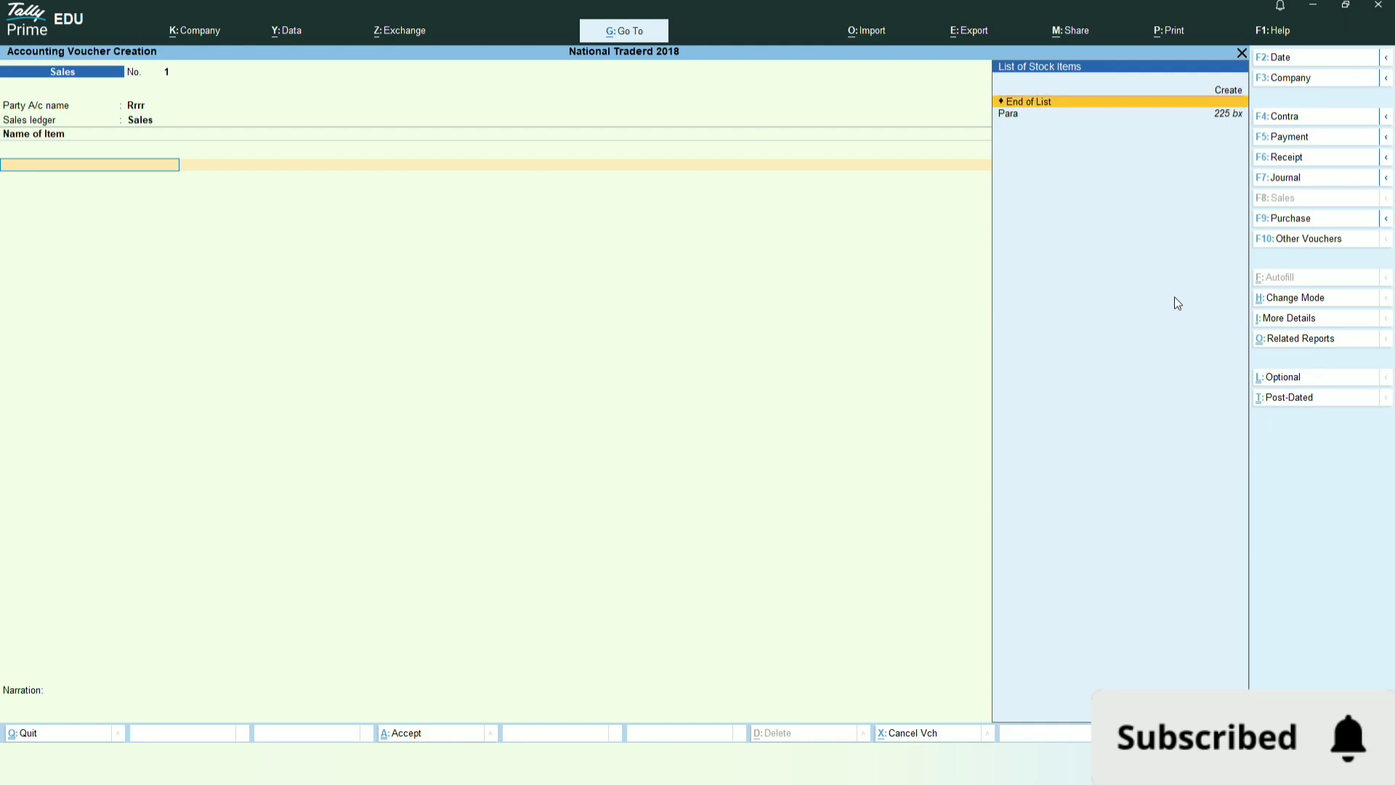
- Add the item Para to the sales voucher, allocating 50 bx from batch Pcm101 at a rate of 50.00 per bx
key(Down)
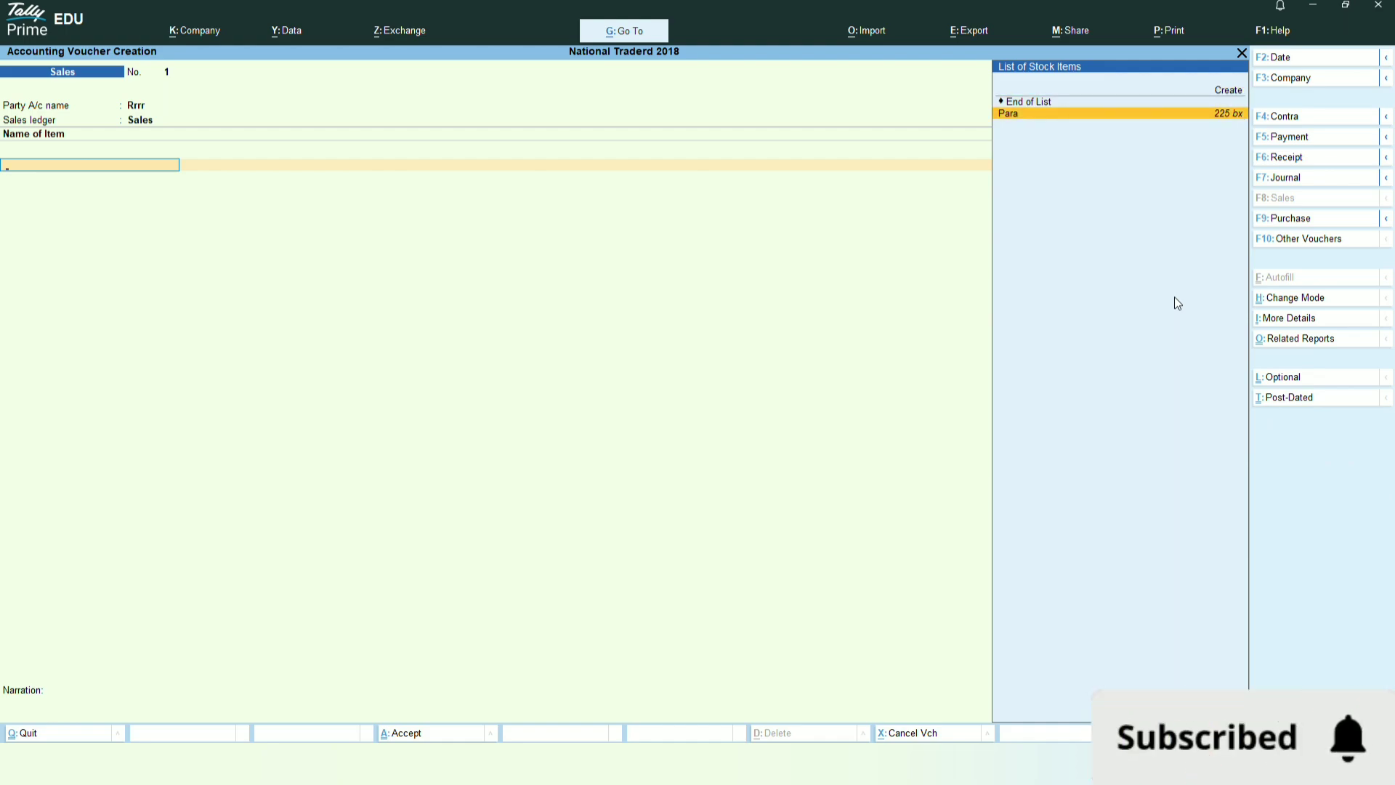
key(Return)
key(Return)
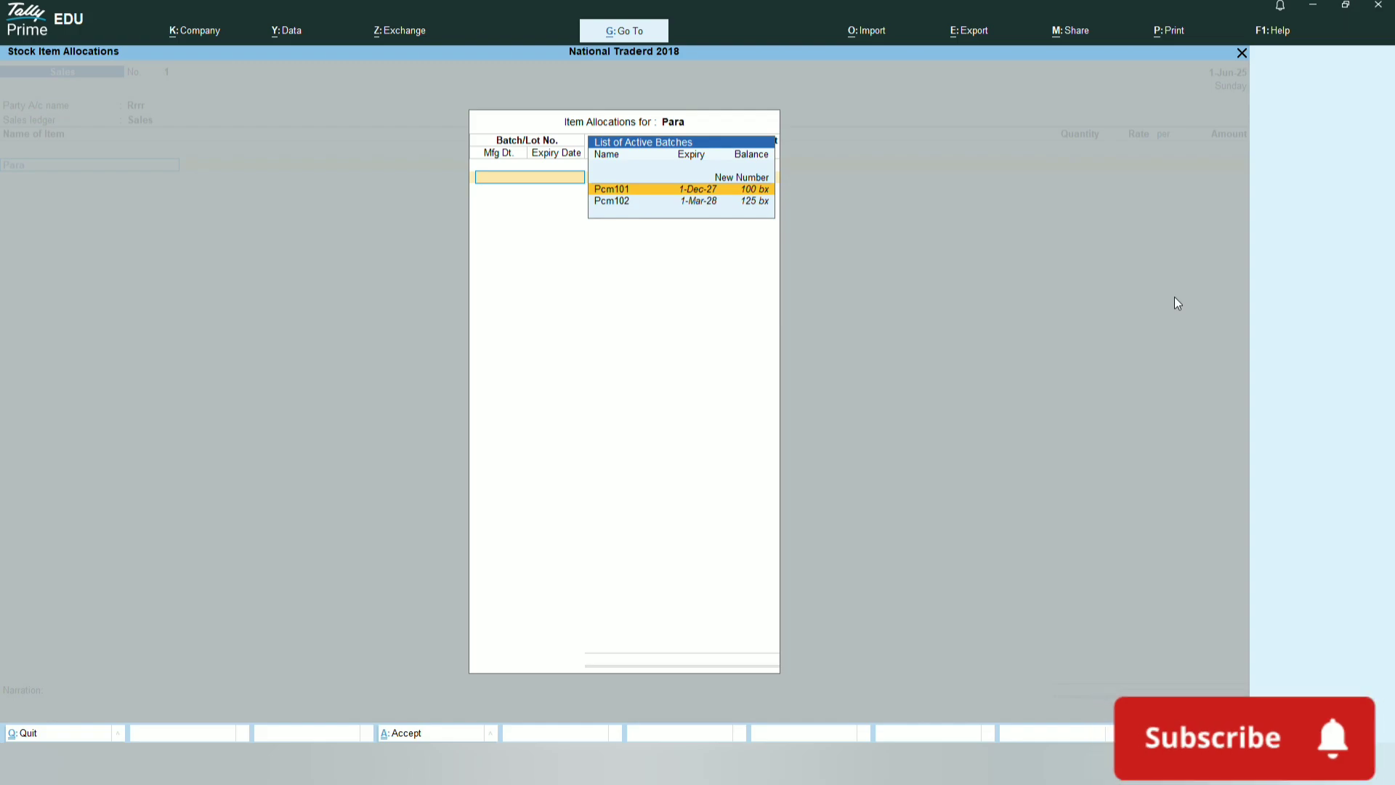
key(Return)
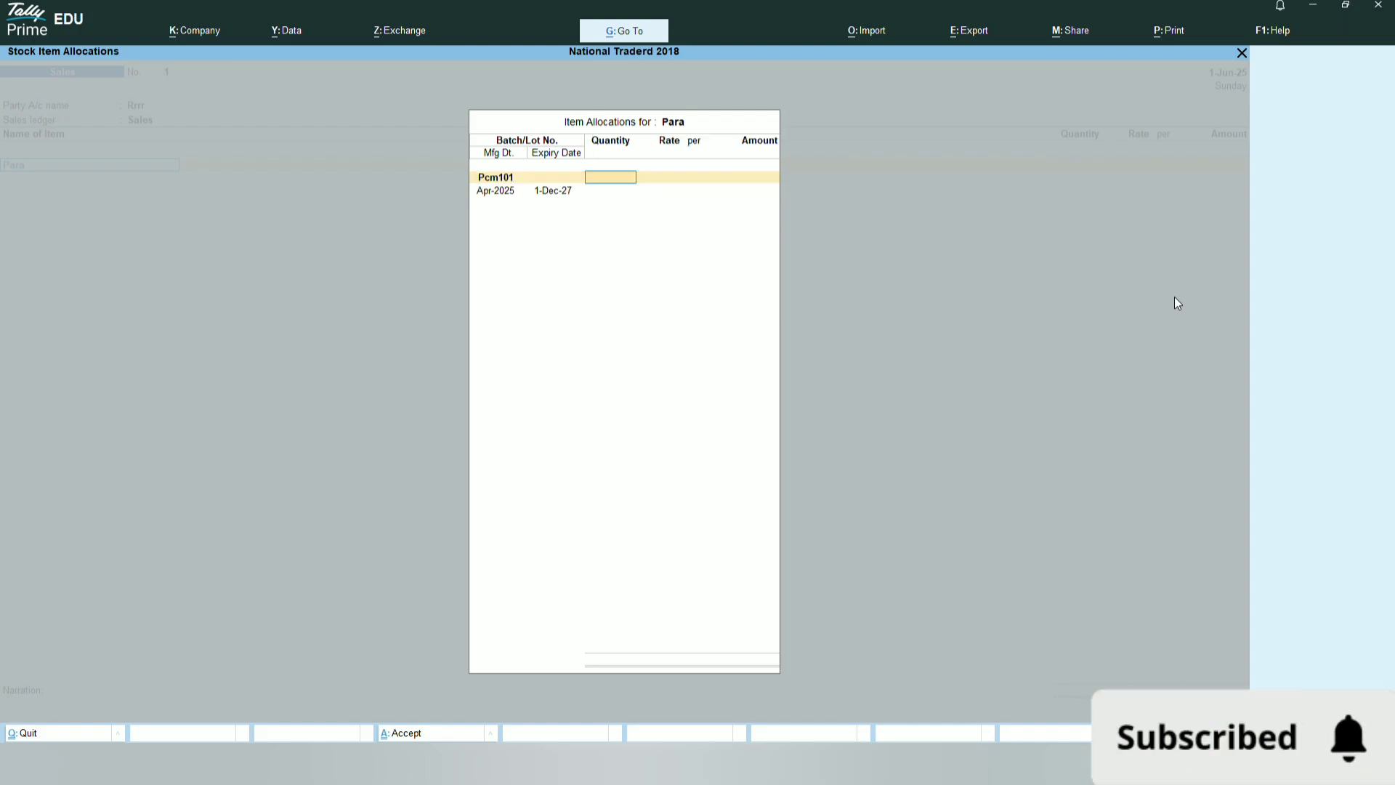
text(50)
key(Return)
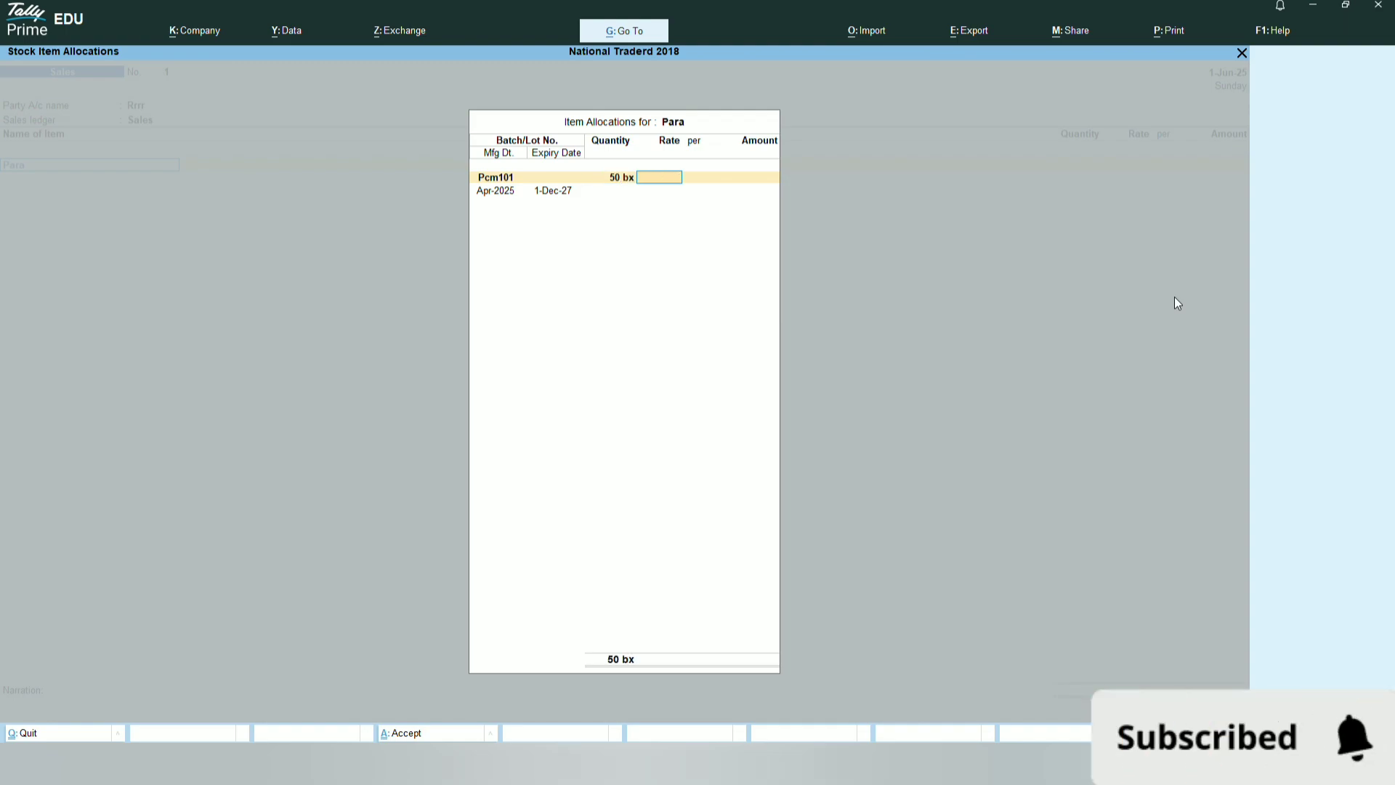
key(Return)
key(Return)
key(Return)
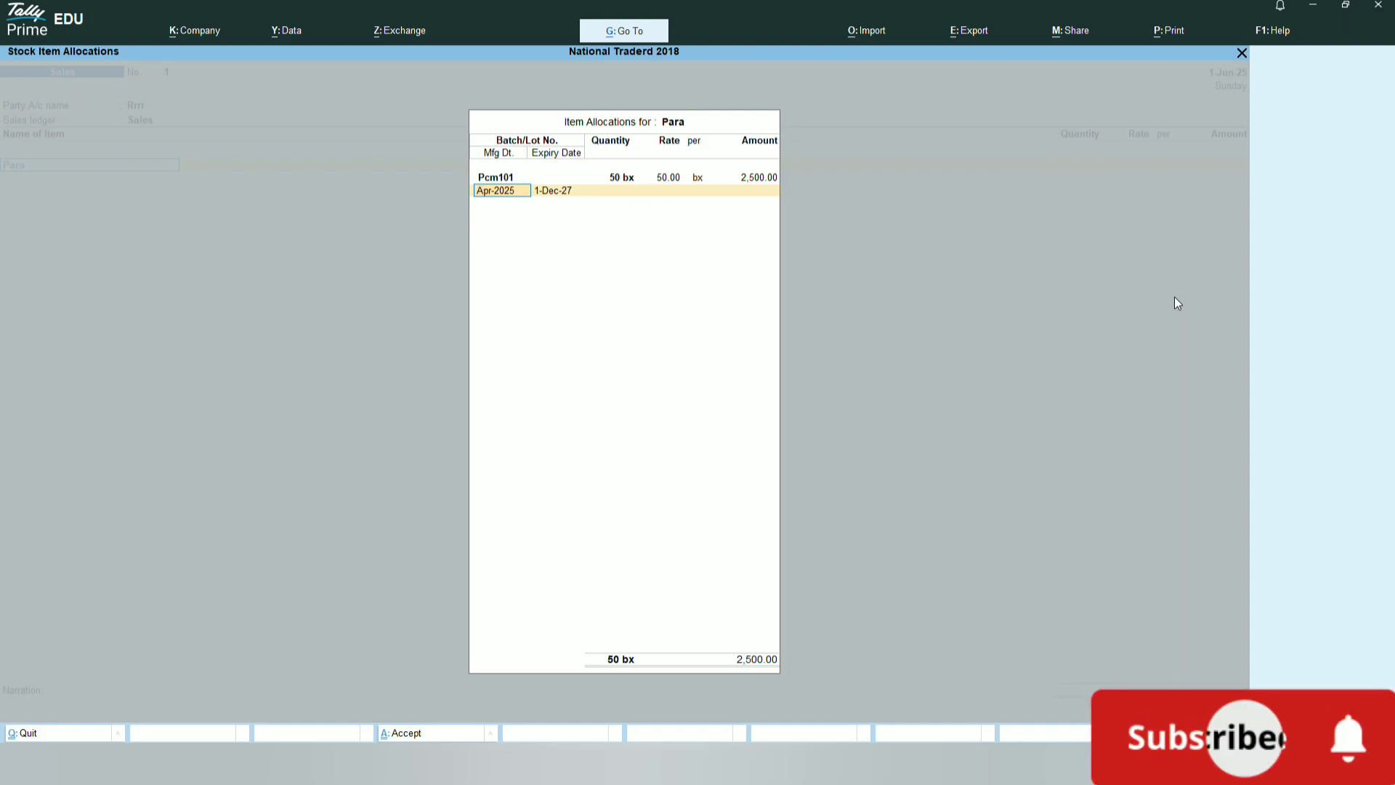
key(Return)
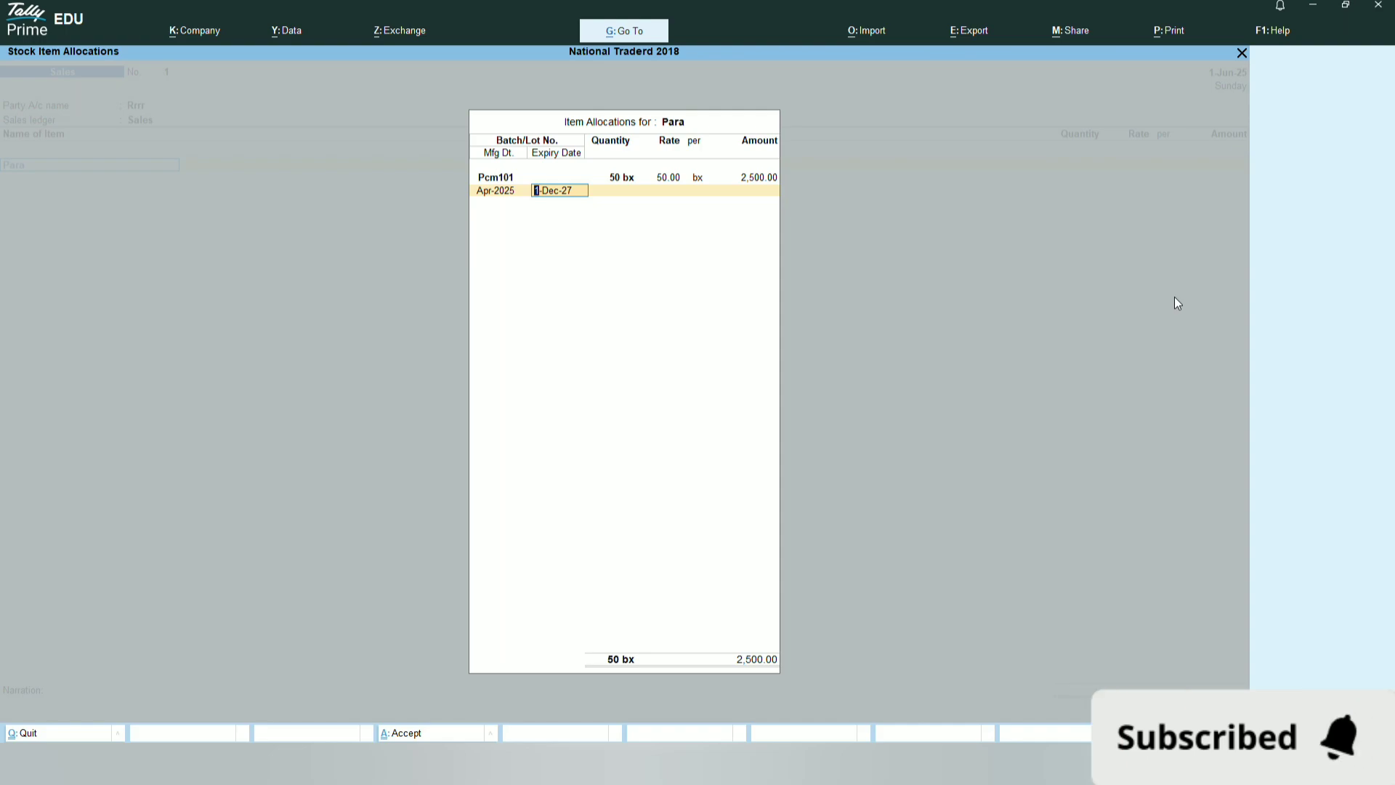
key(Return)
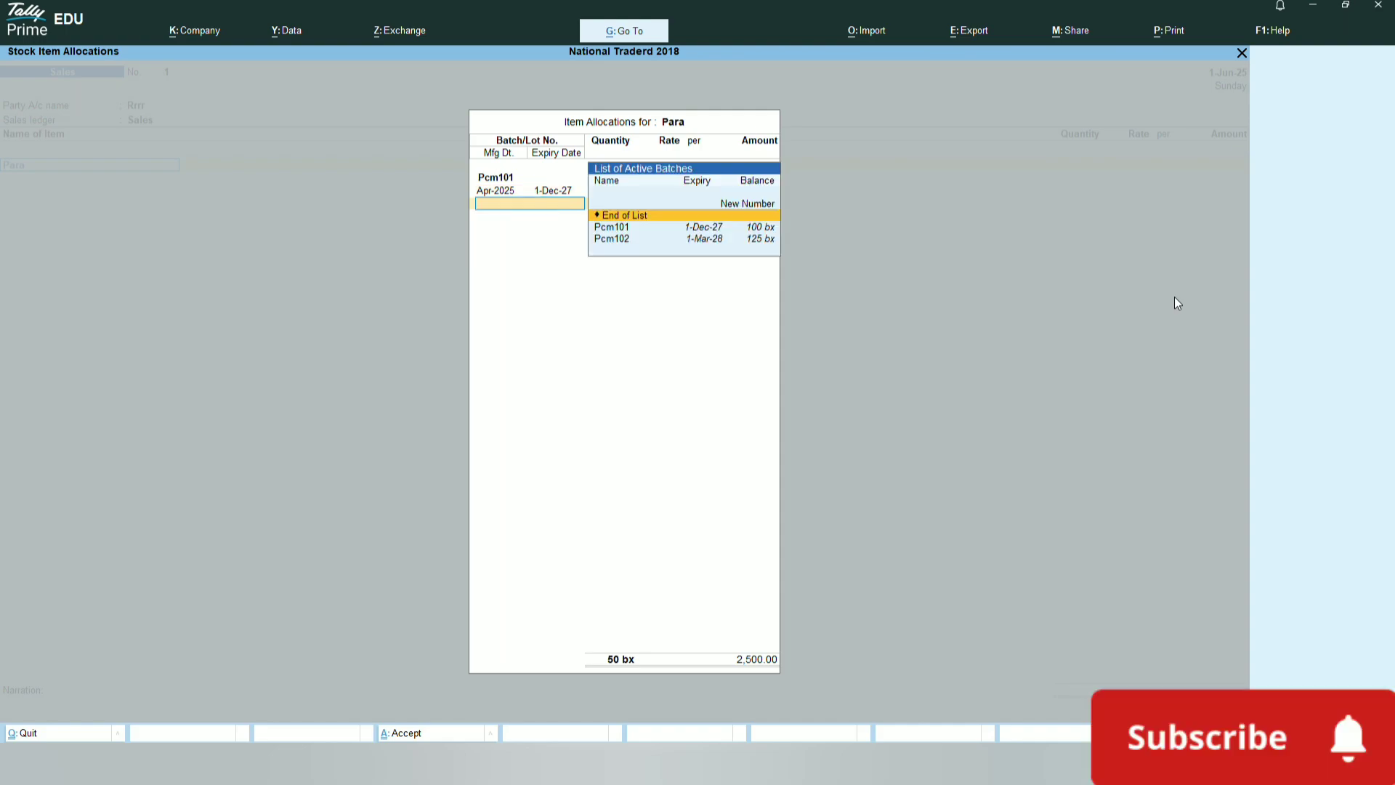
key(Return)
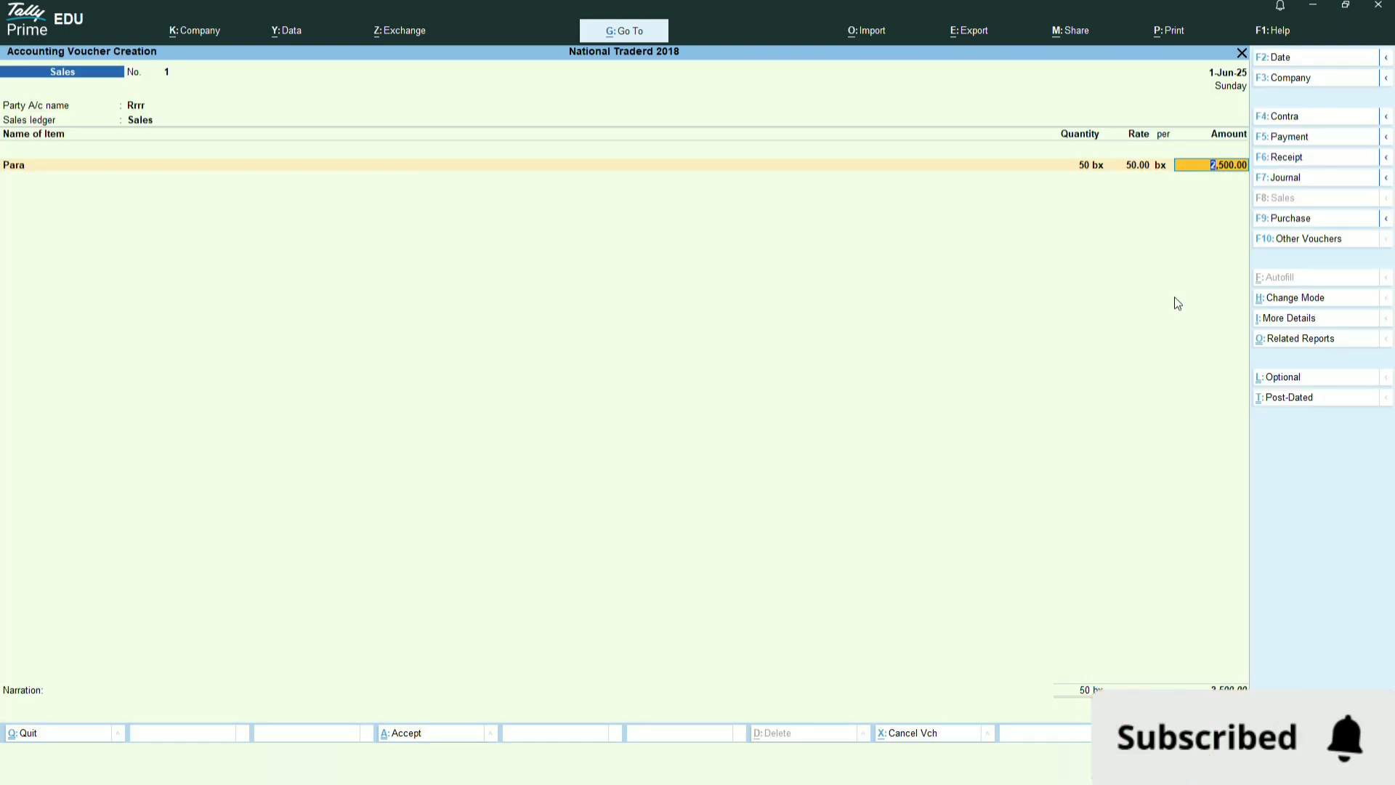
key(Return)
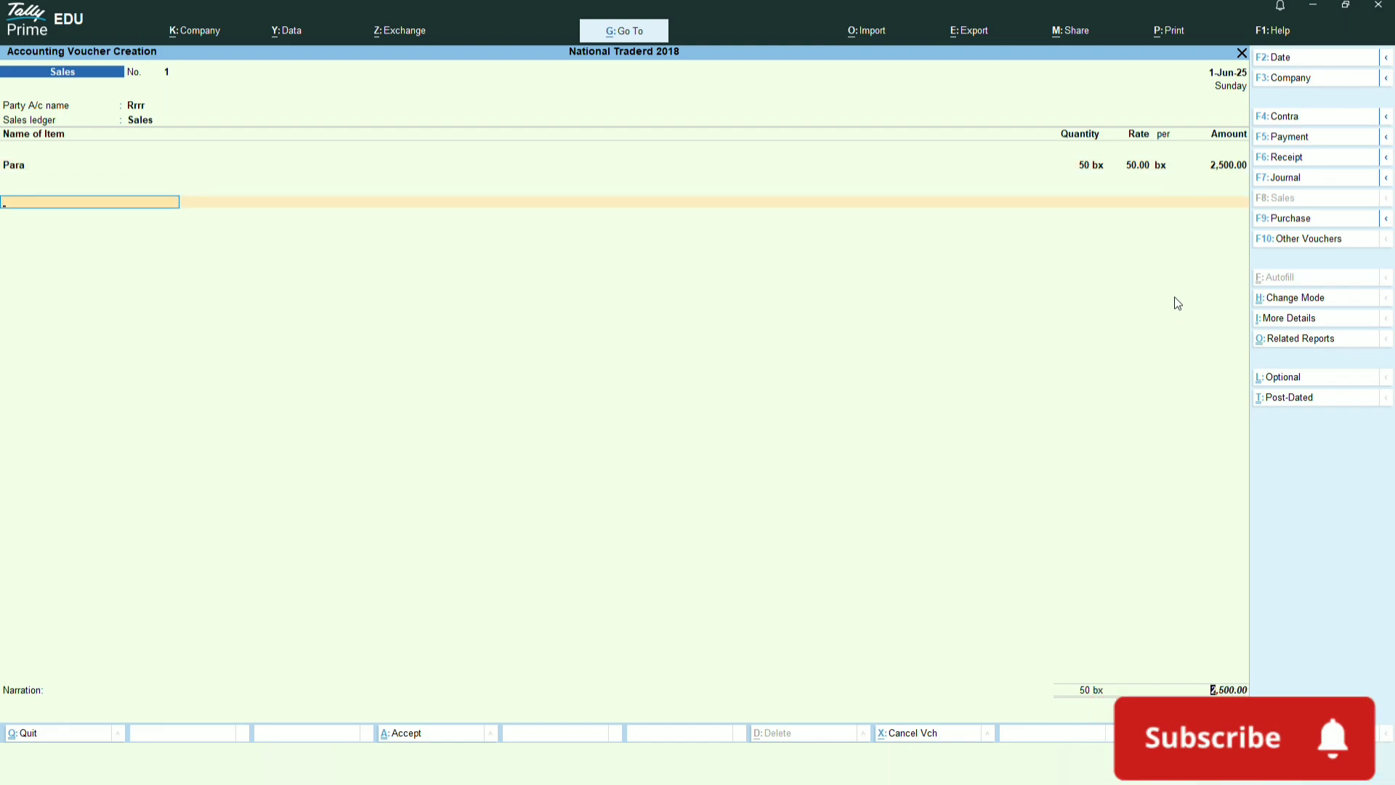
- End the item list, accept the bill-wise details as New Ref, and save the sales voucher without a narration
key(Return)
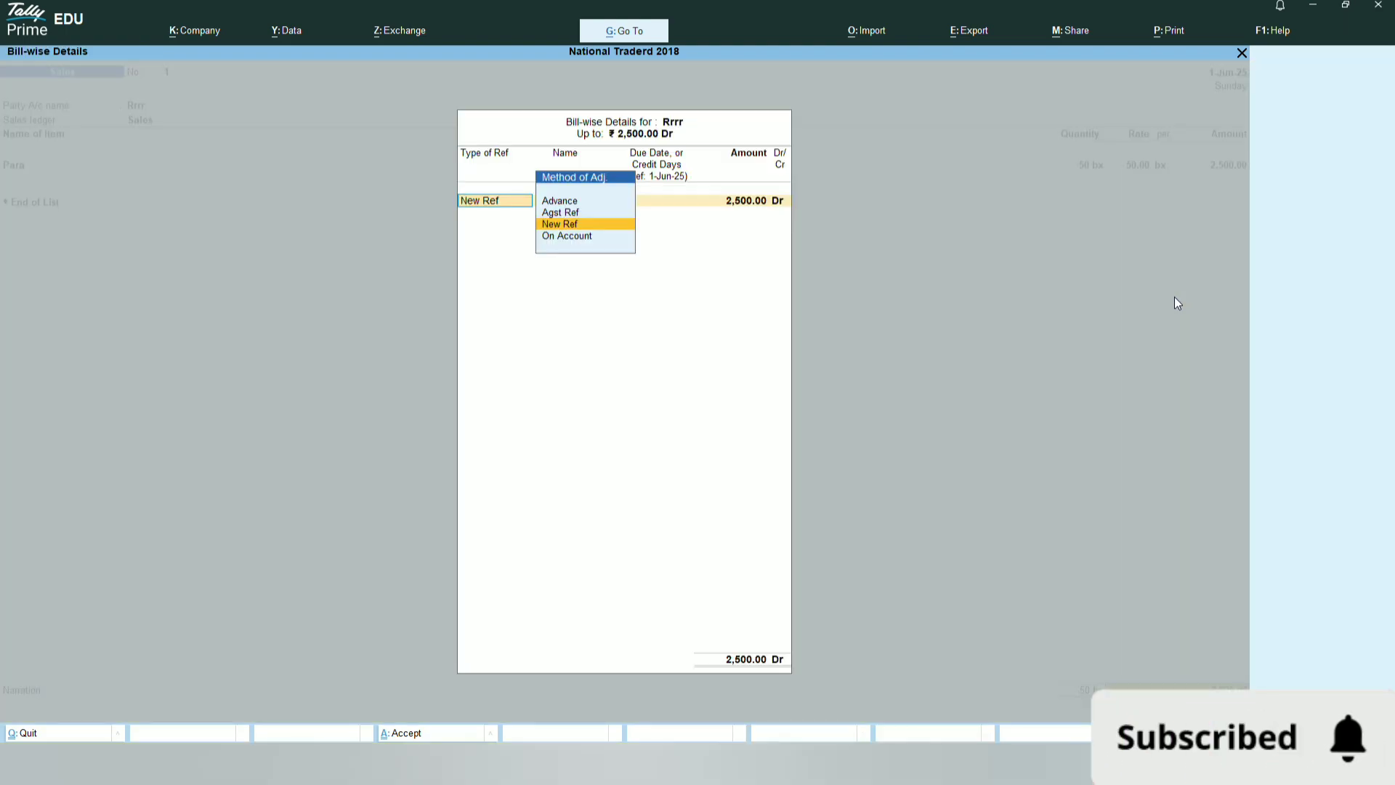
key(Return)
key(Return)
key(Return)
key(Return)
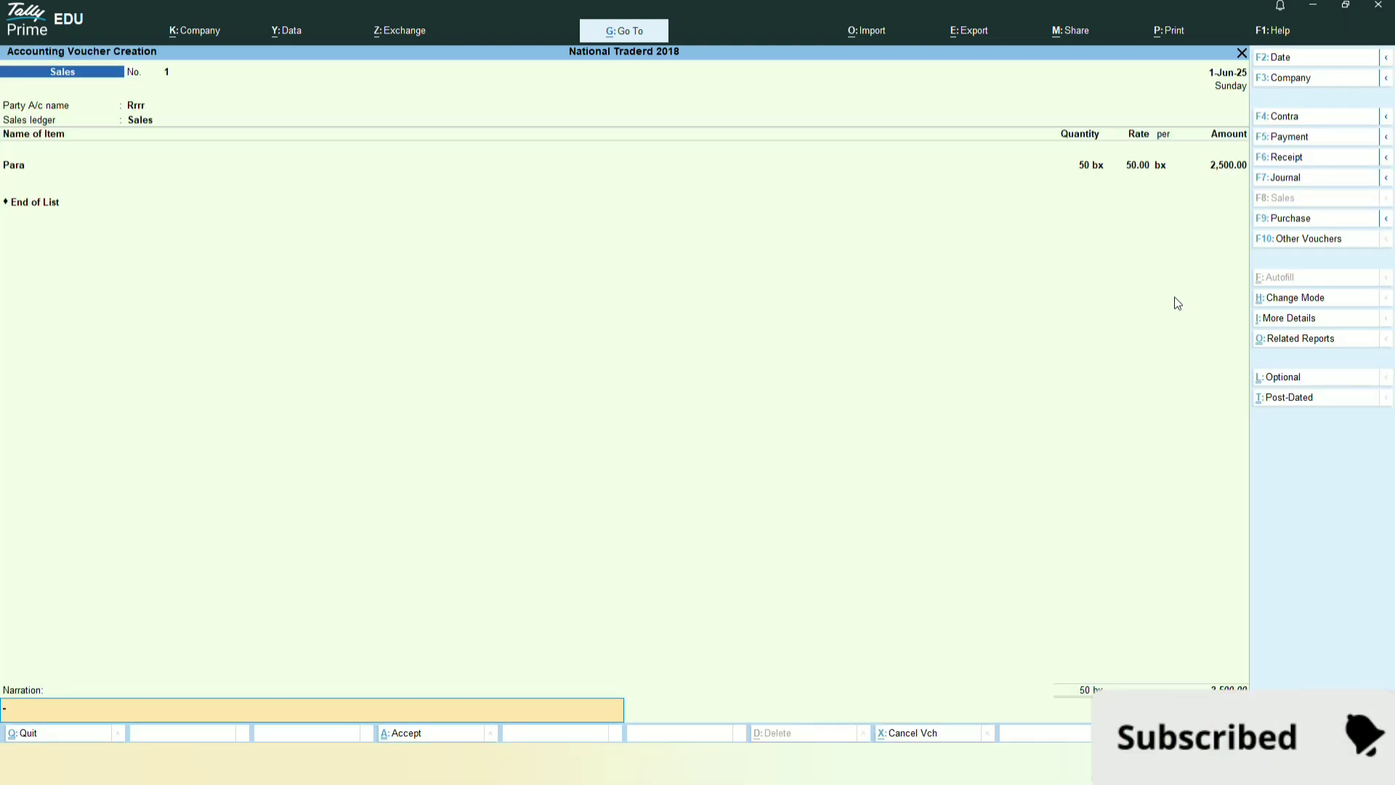
key(Return)
key(Return)
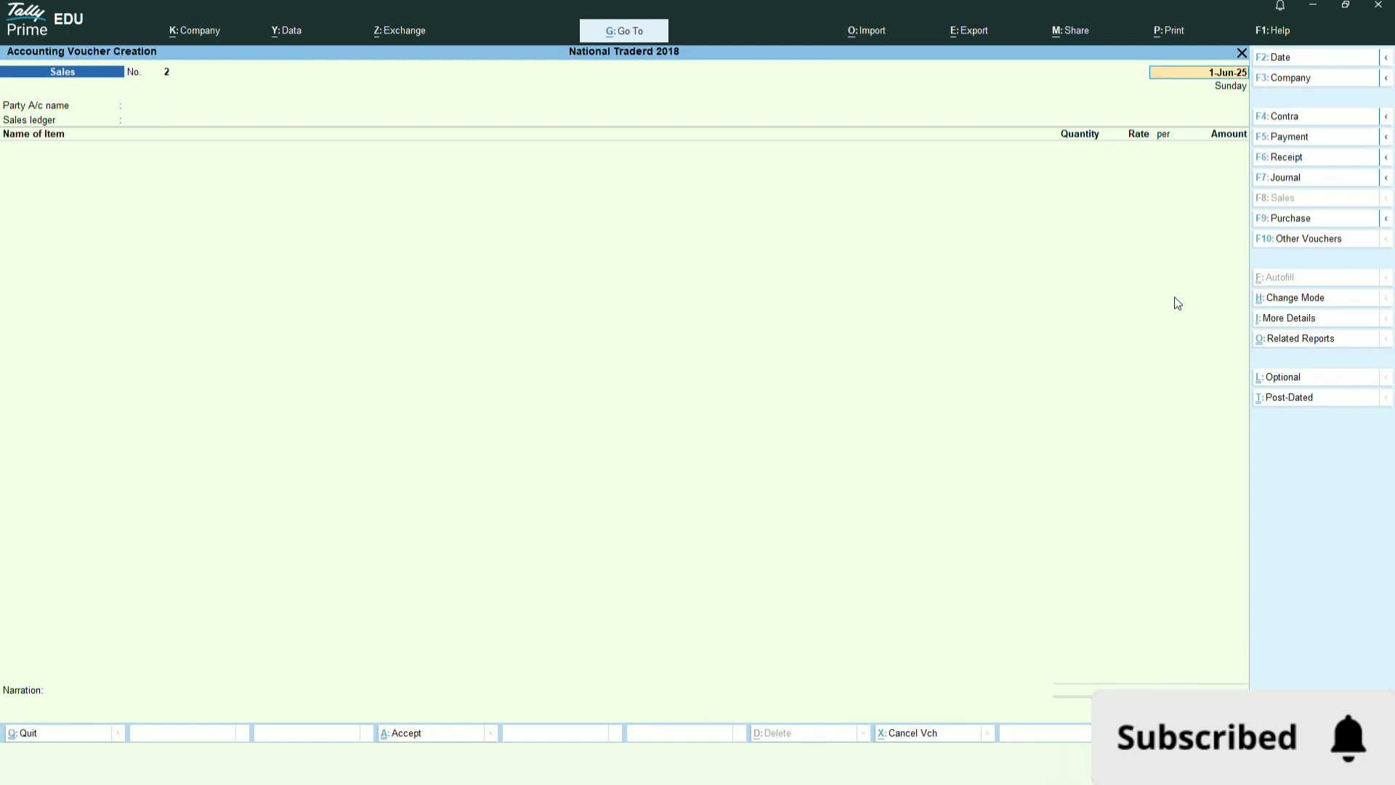